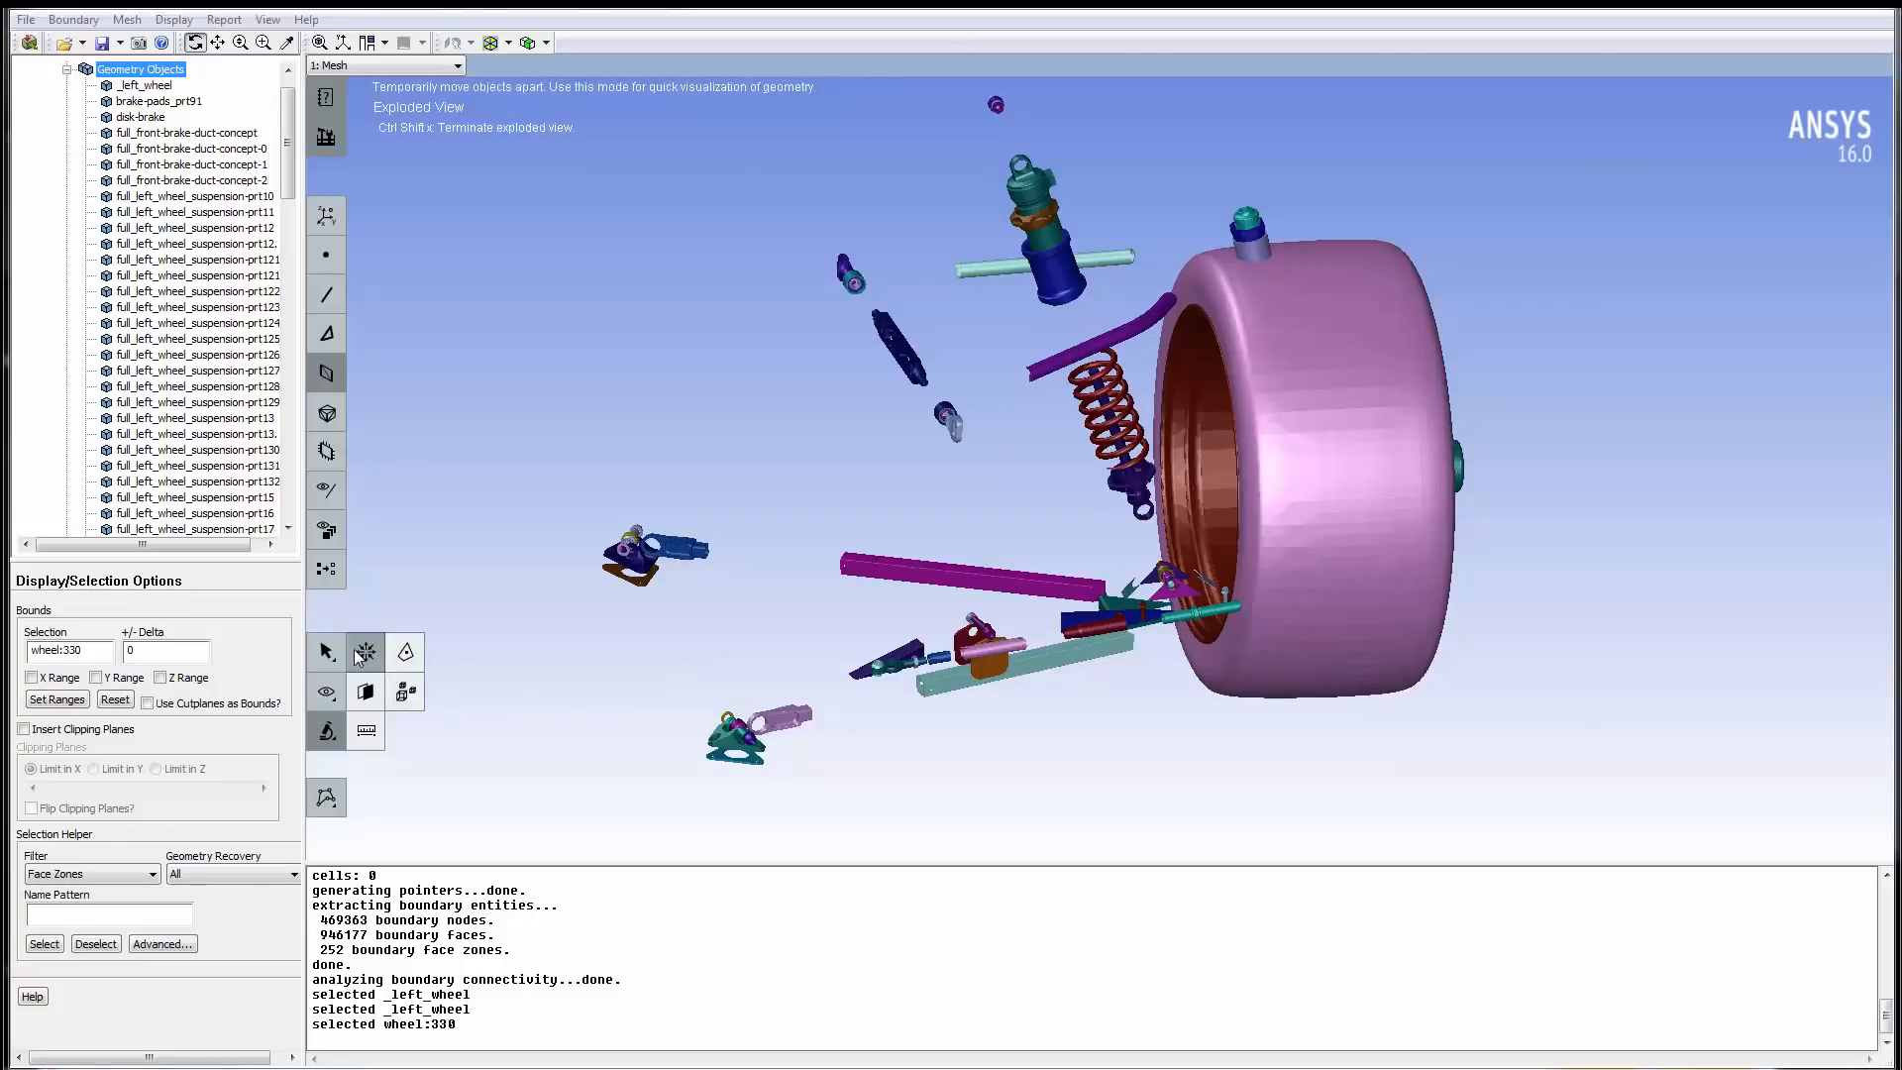
Step: Turn off the exploded view so the wheel and suspension parts return to their assembled positions
left_click(365, 656)
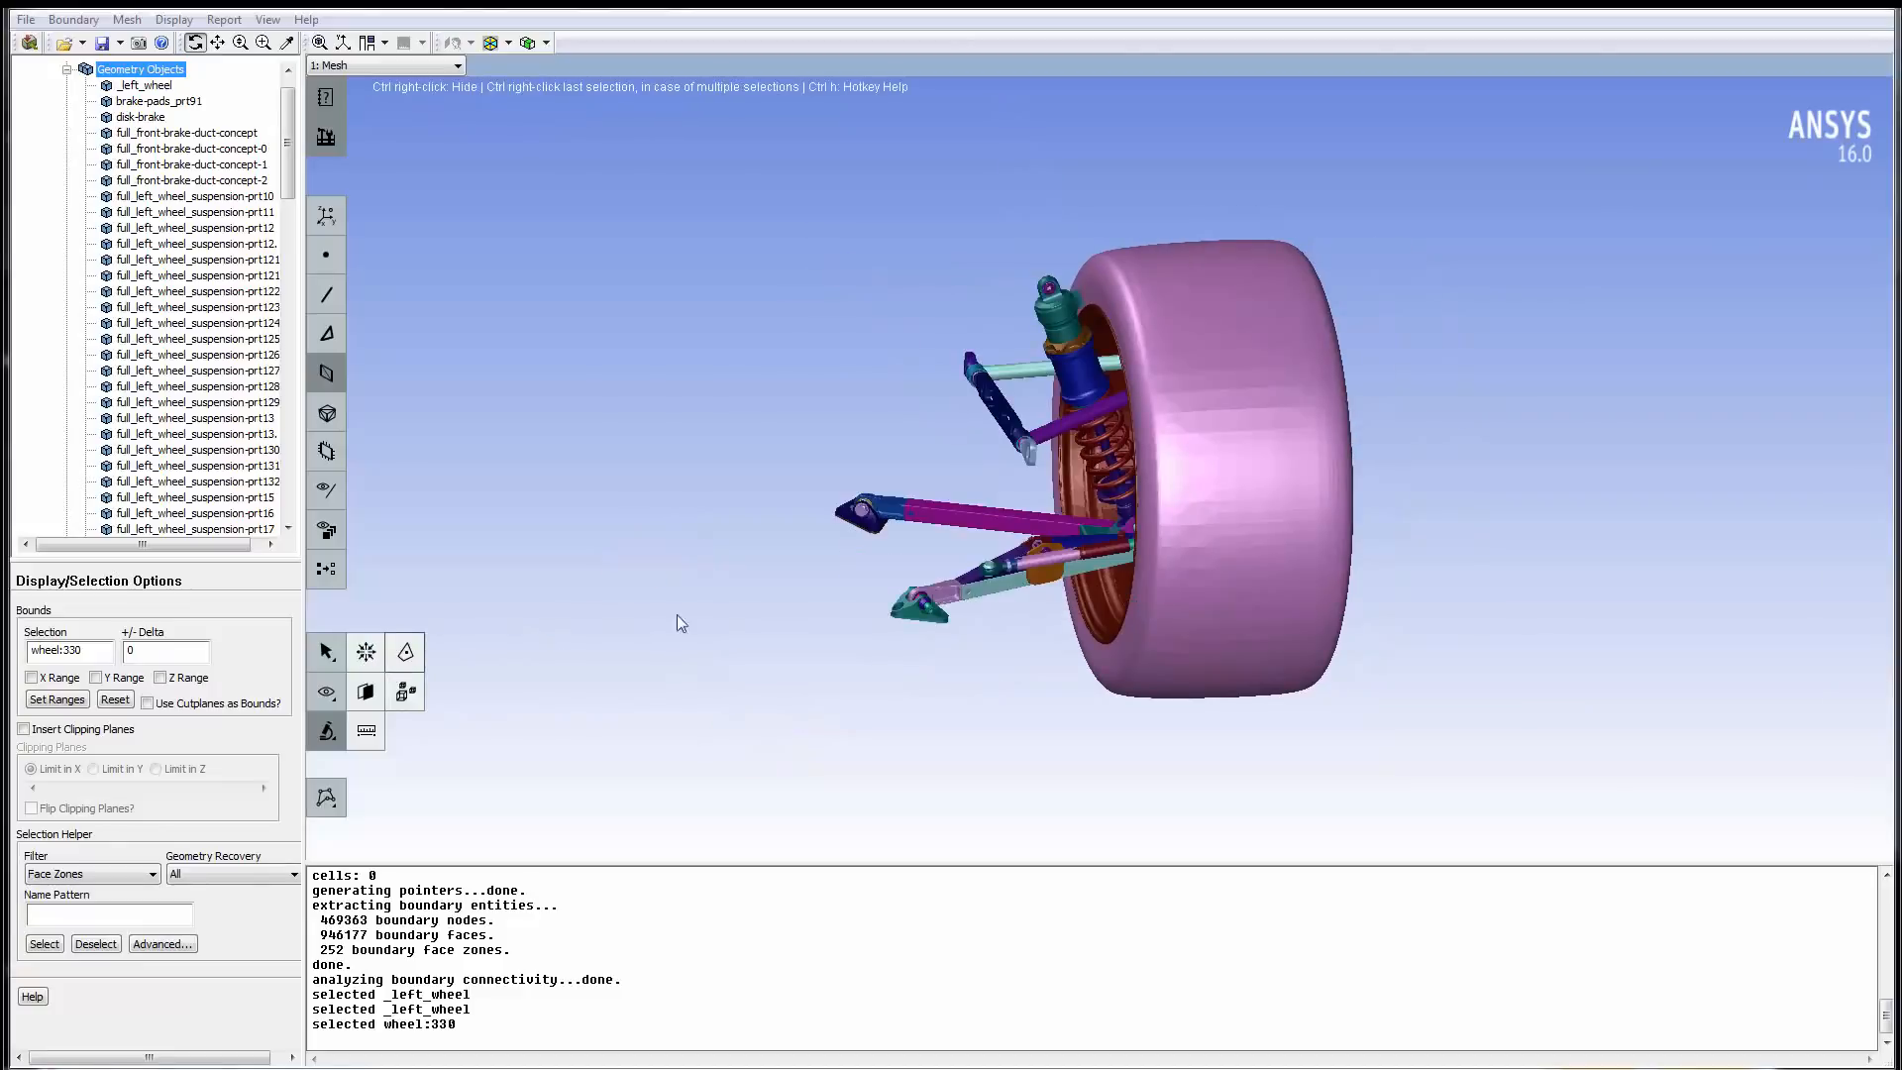
left_click_drag(1232, 347, 870, 479)
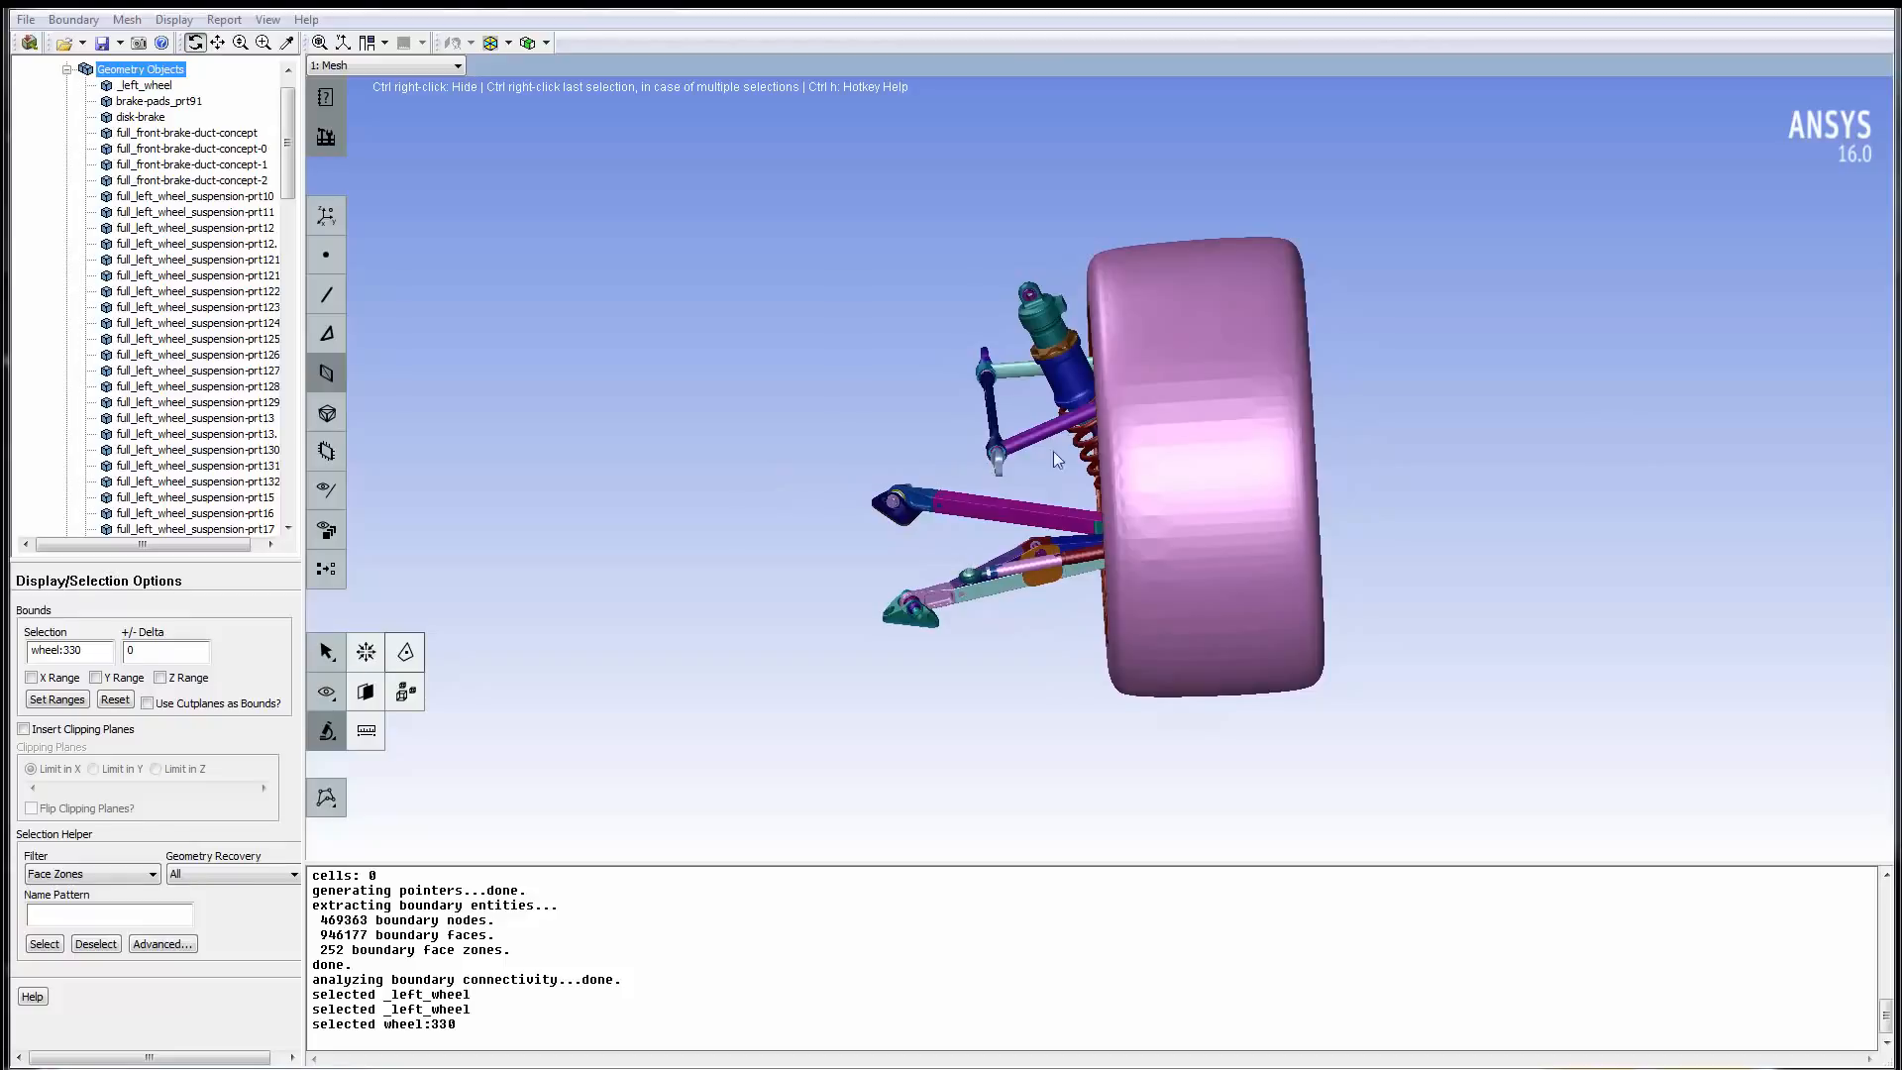
left_click_drag(1096, 451, 1182, 458)
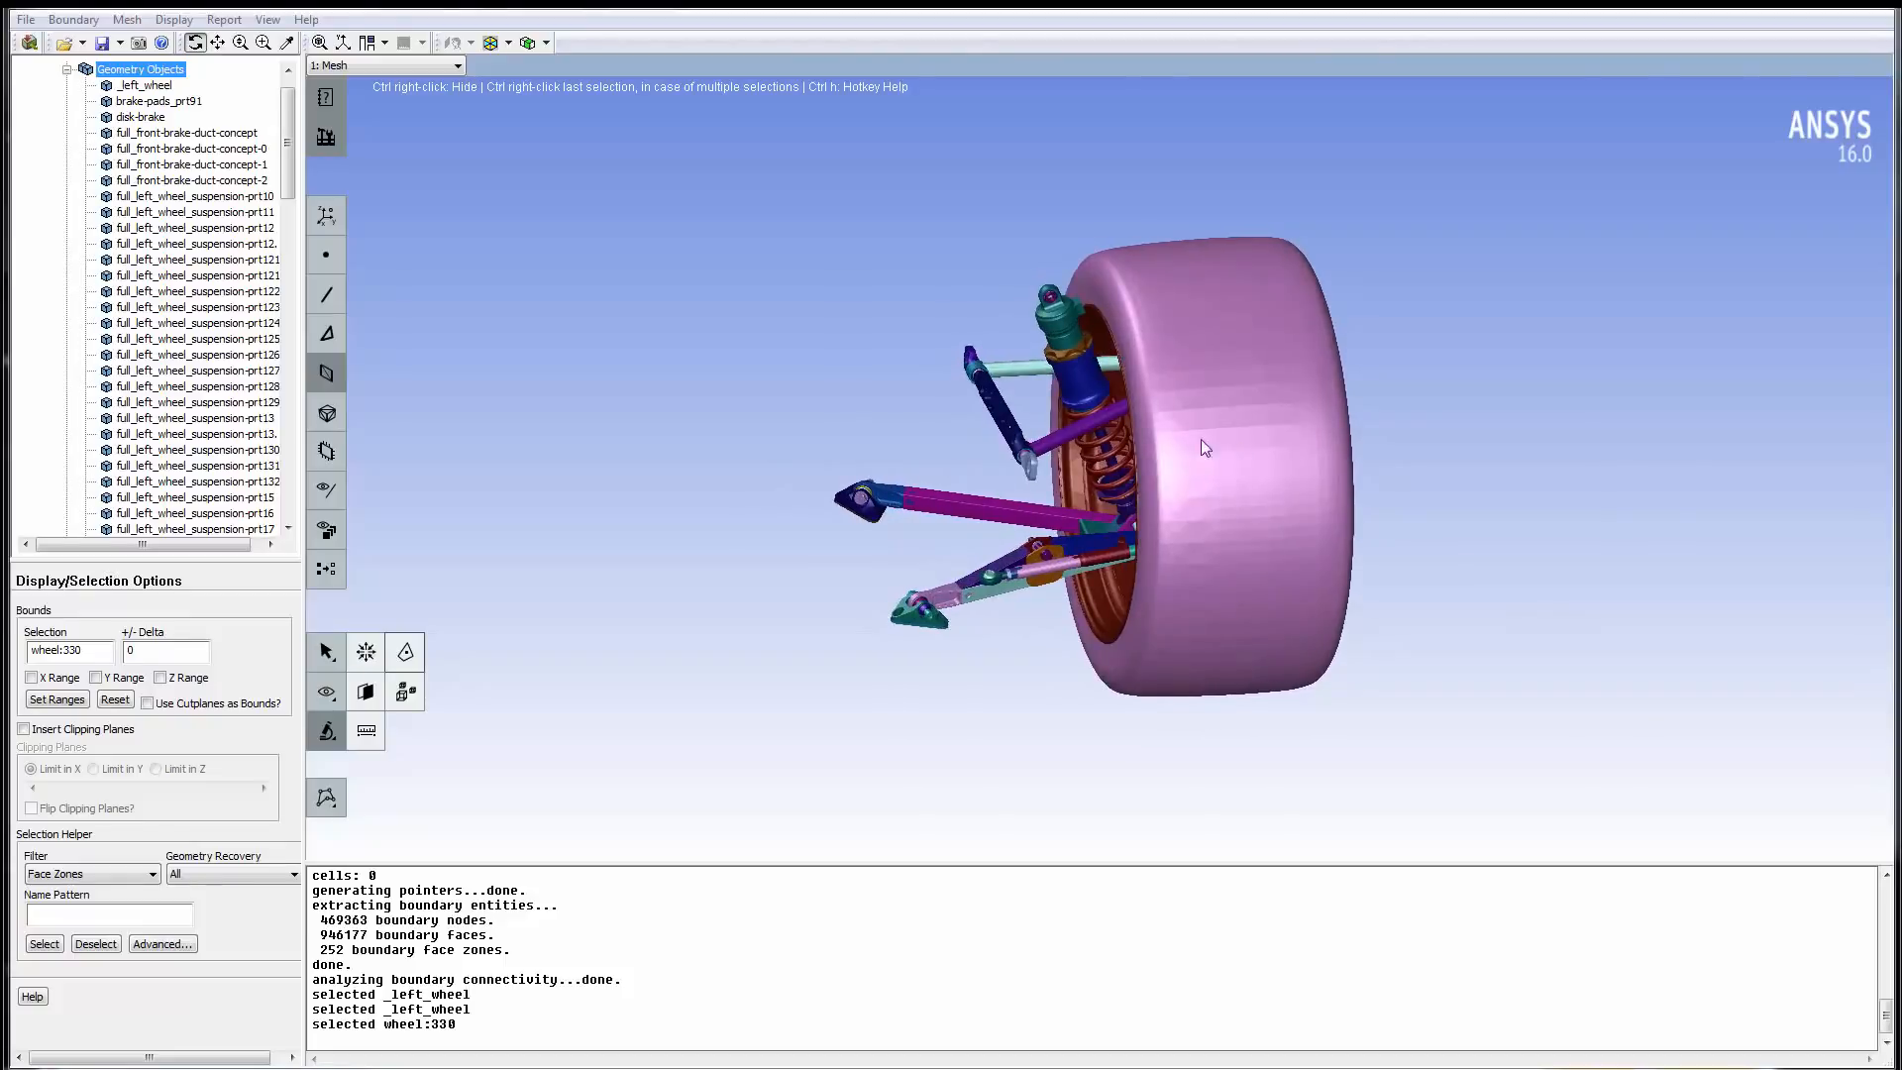
Step: Hide the tire and rim face zones one after another, including the spoked wheel disc wheel:391, to expose the brake and hub
right_click(1217, 443)
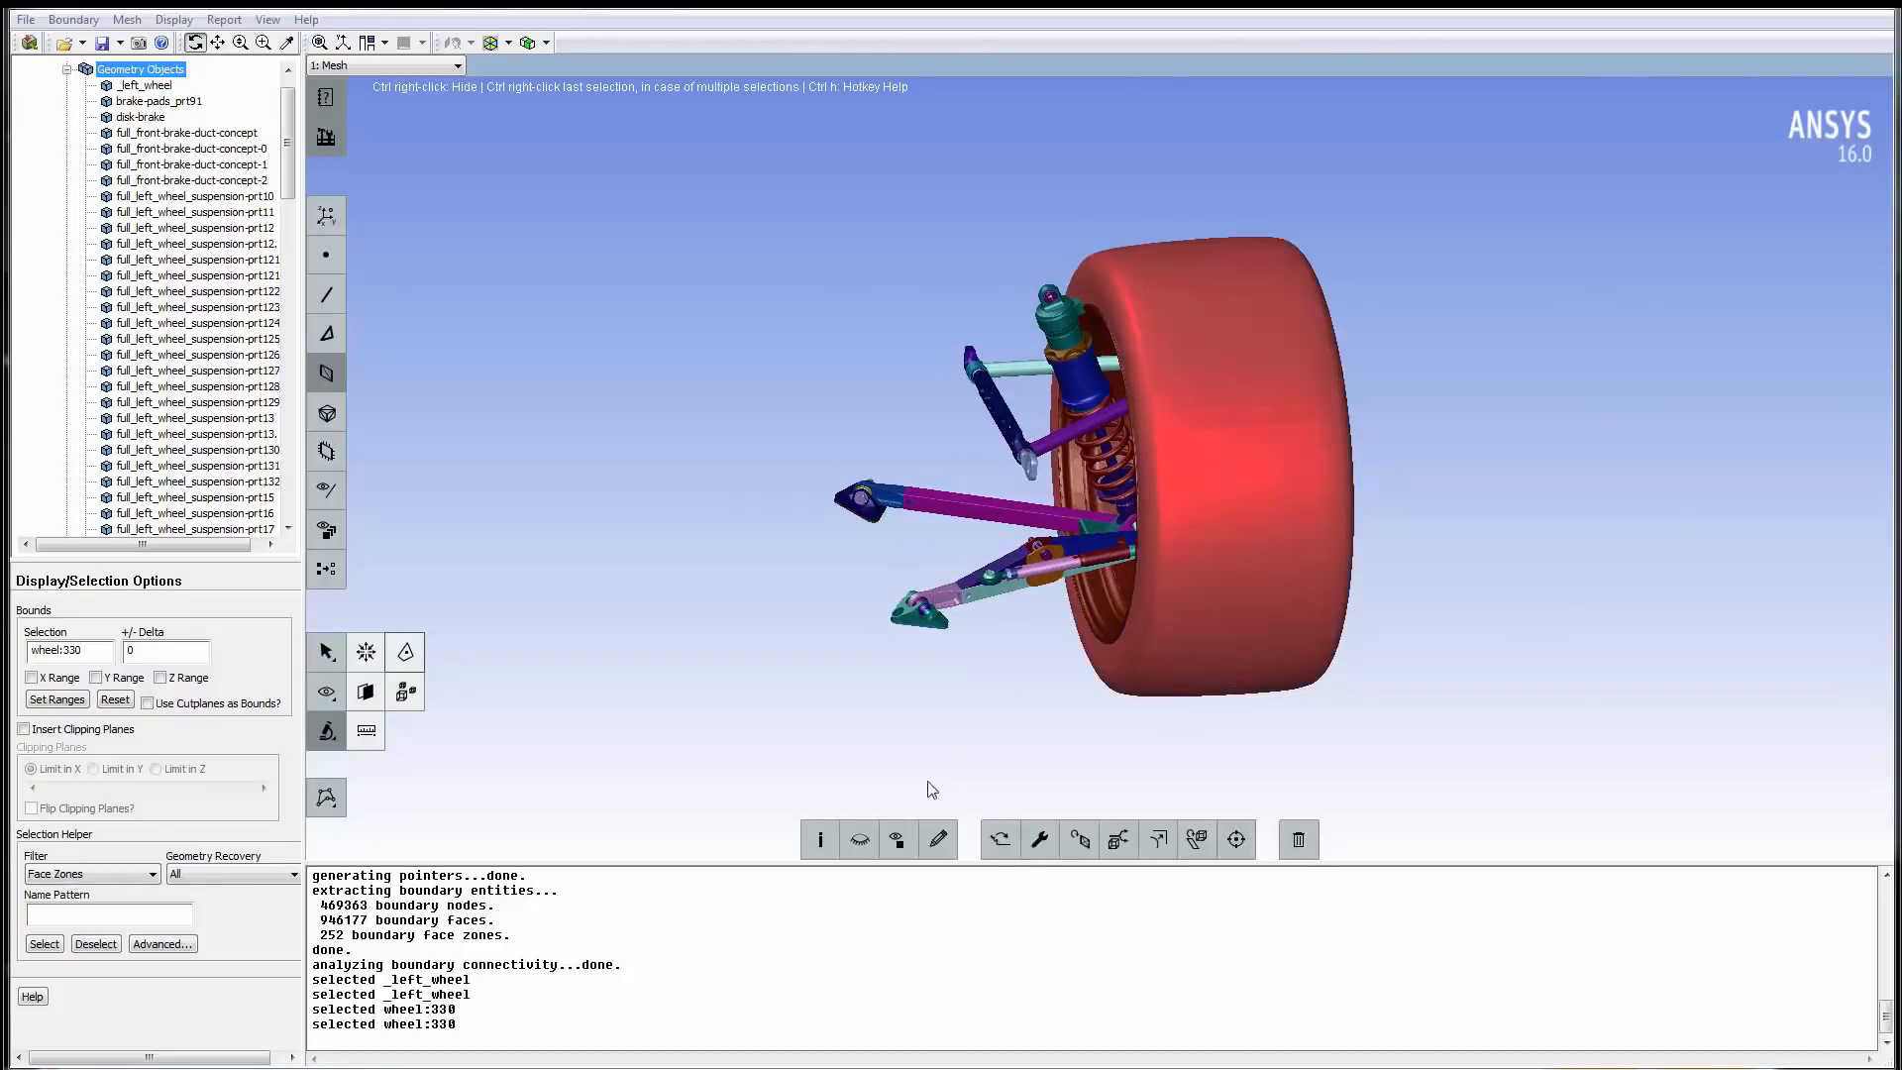
left_click(861, 842)
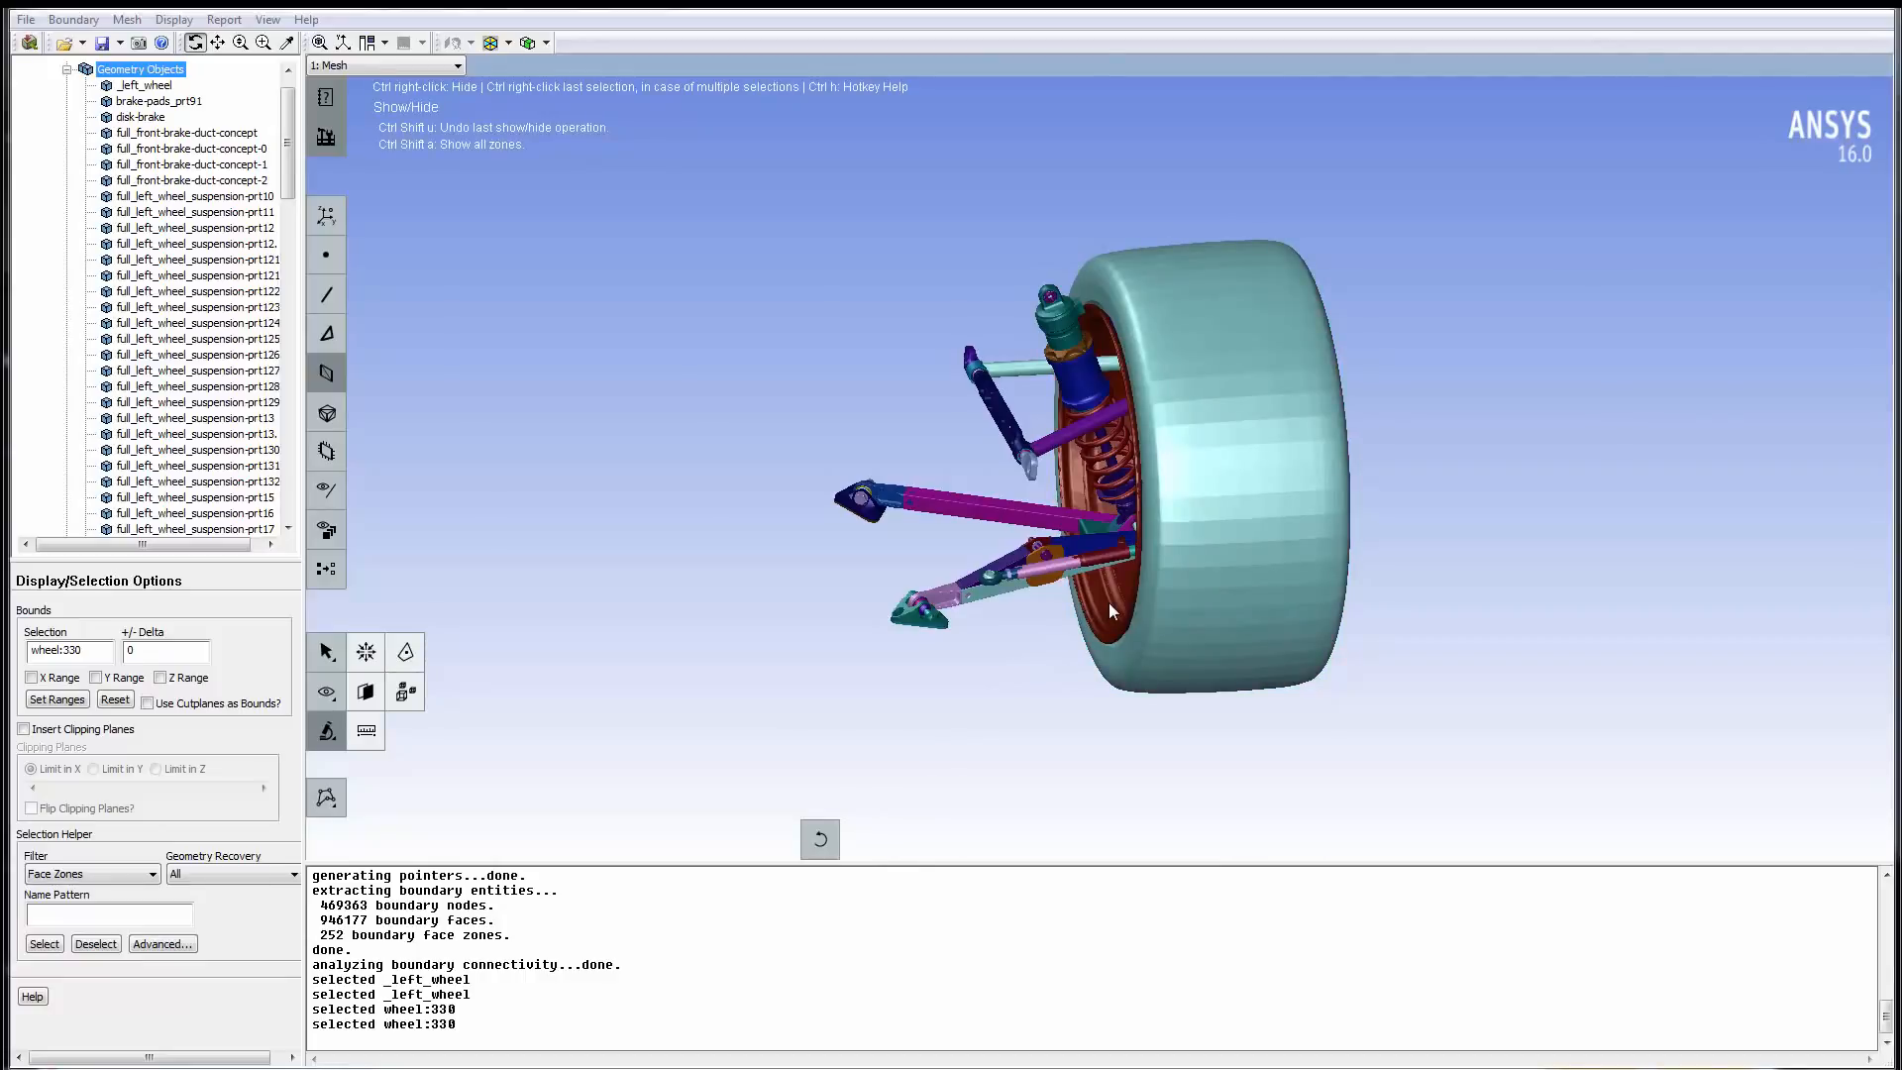
right_click(1229, 465, "ctrl")
right_click(1229, 466, "ctrl")
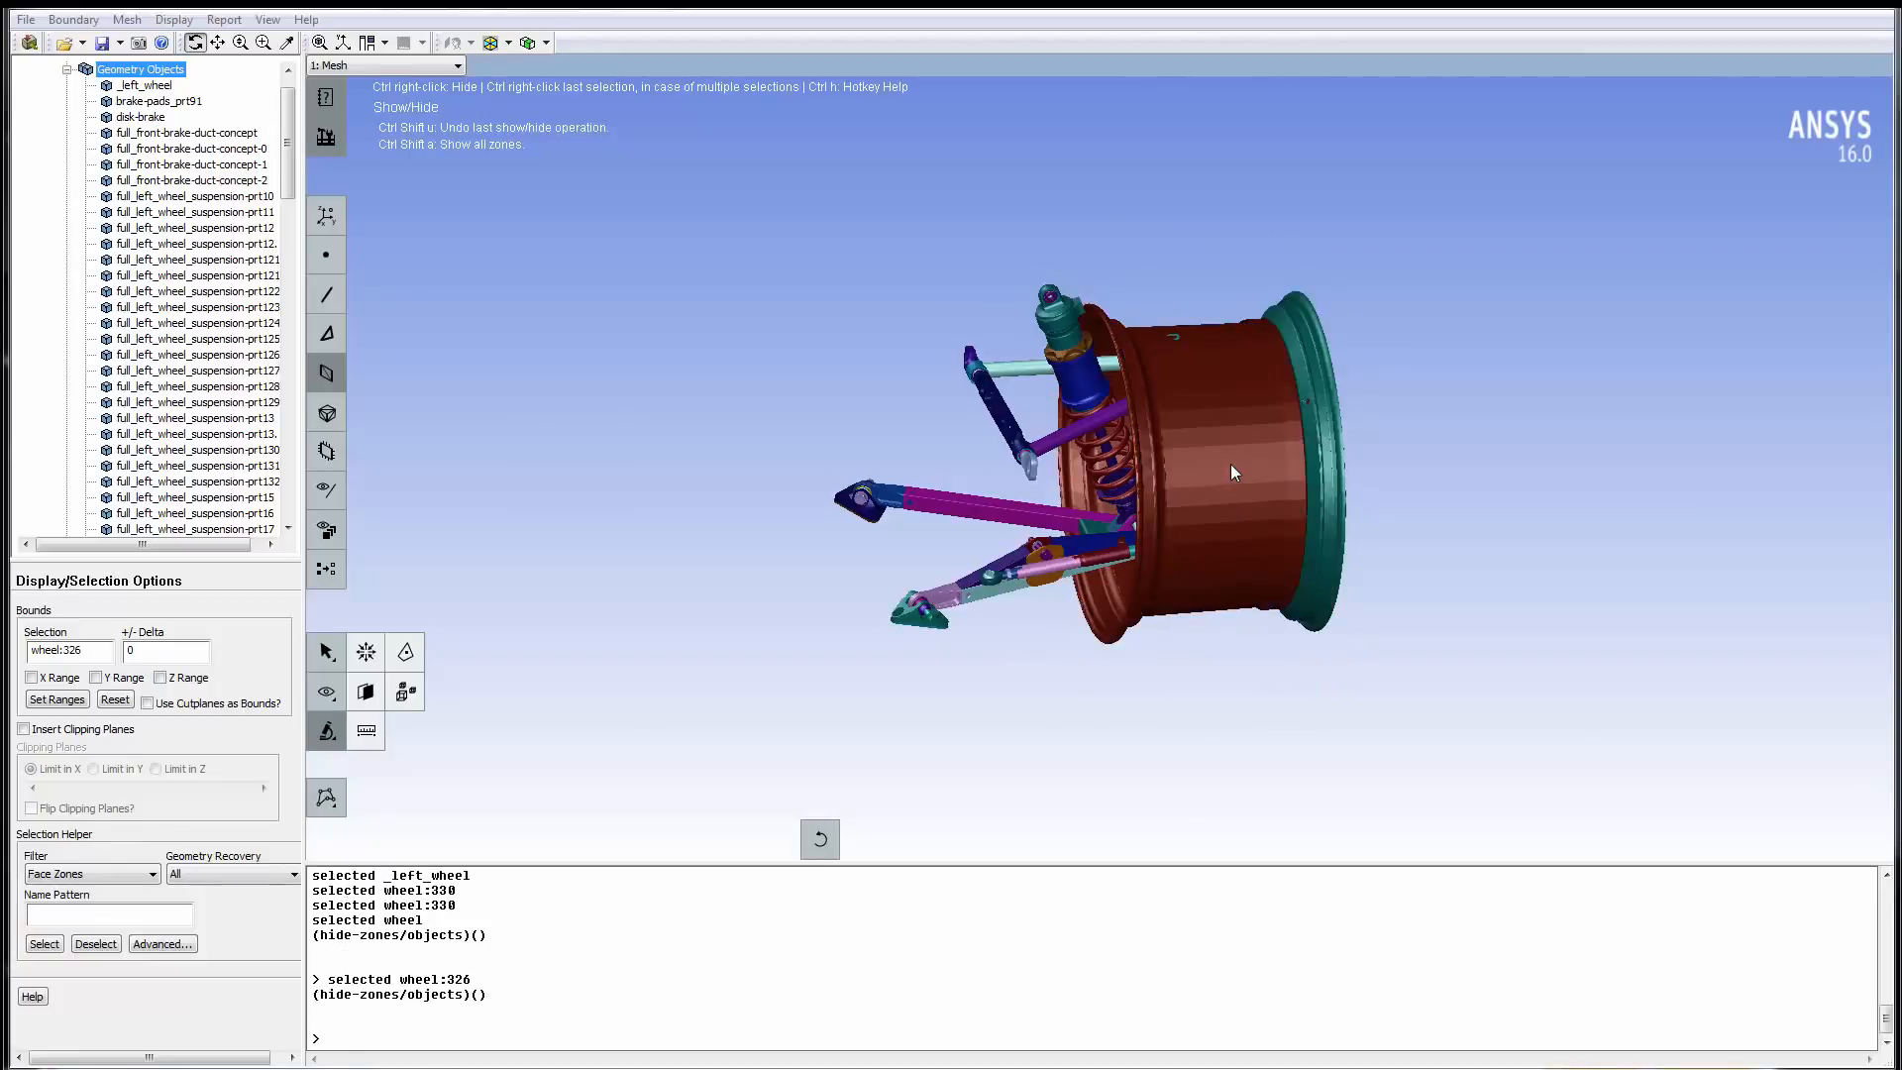
right_click(1231, 472, "ctrl")
right_click(1316, 484, "ctrl")
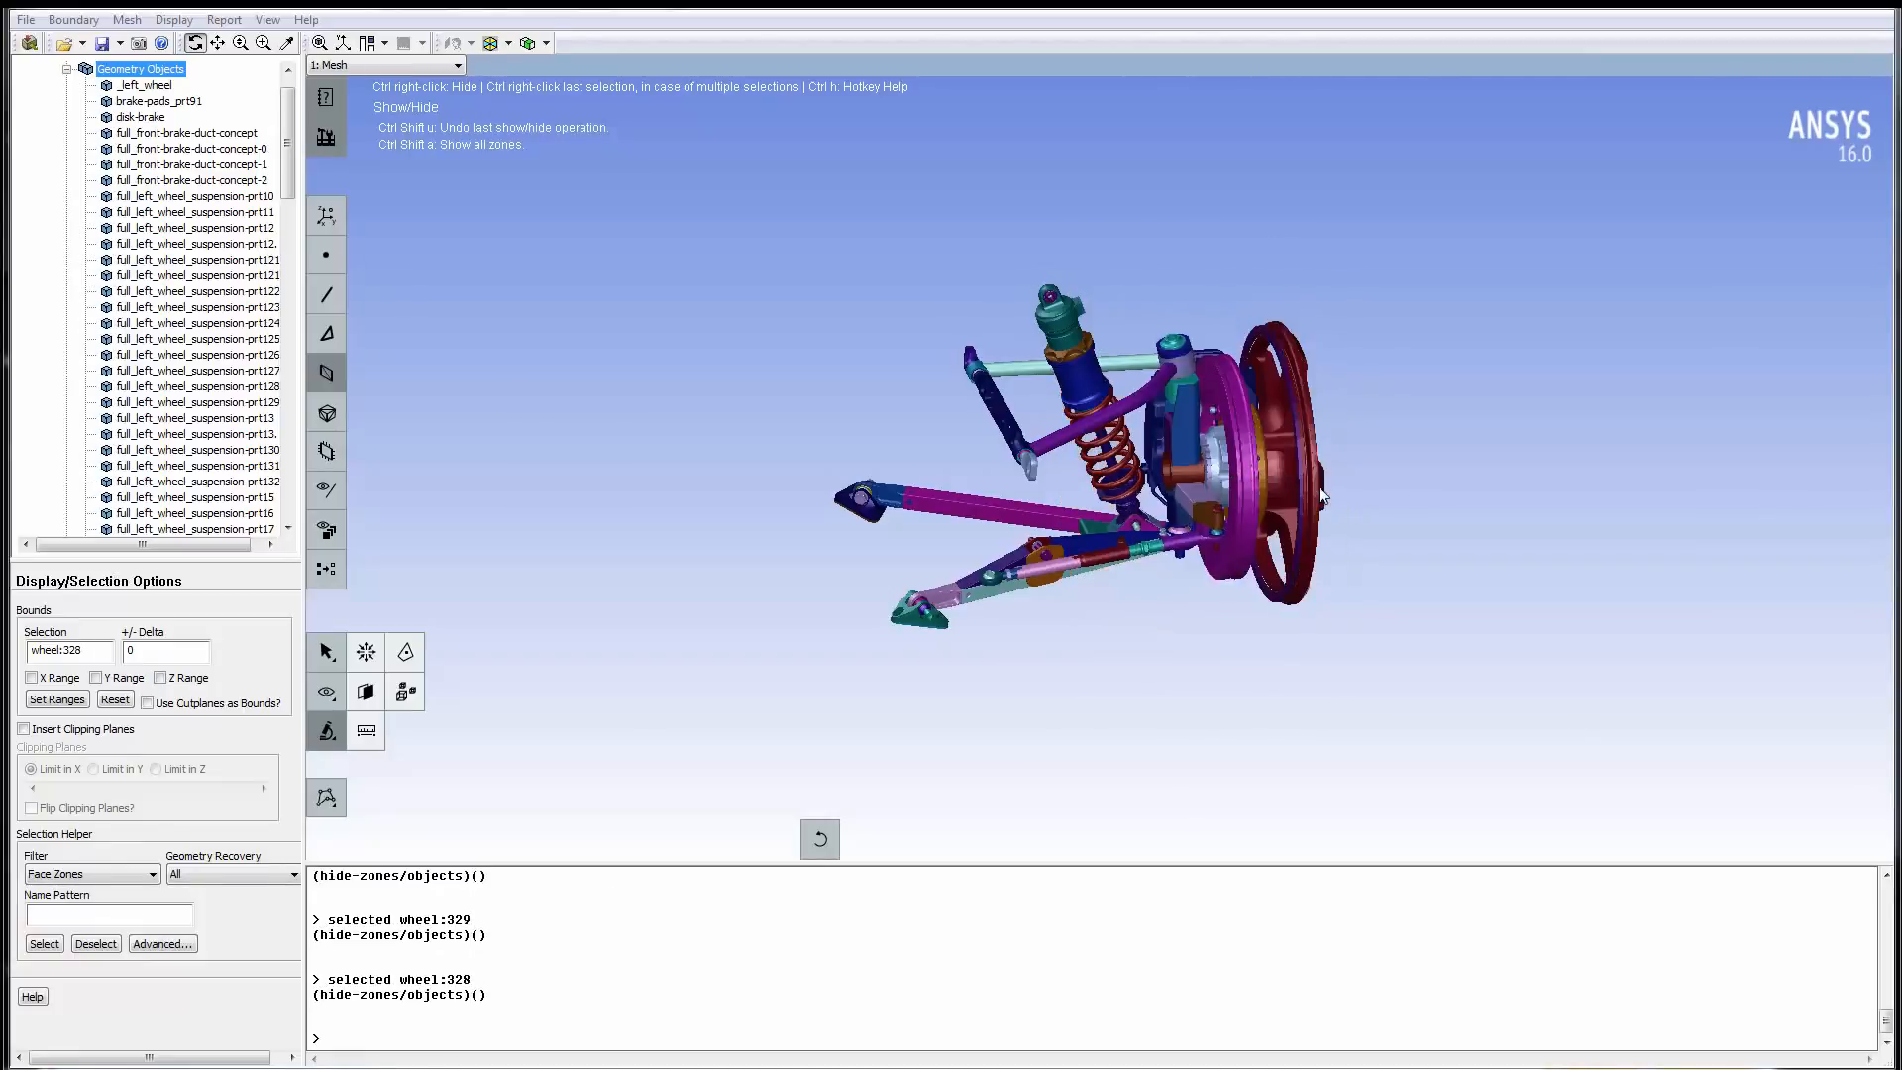
right_click(1312, 485, "ctrl")
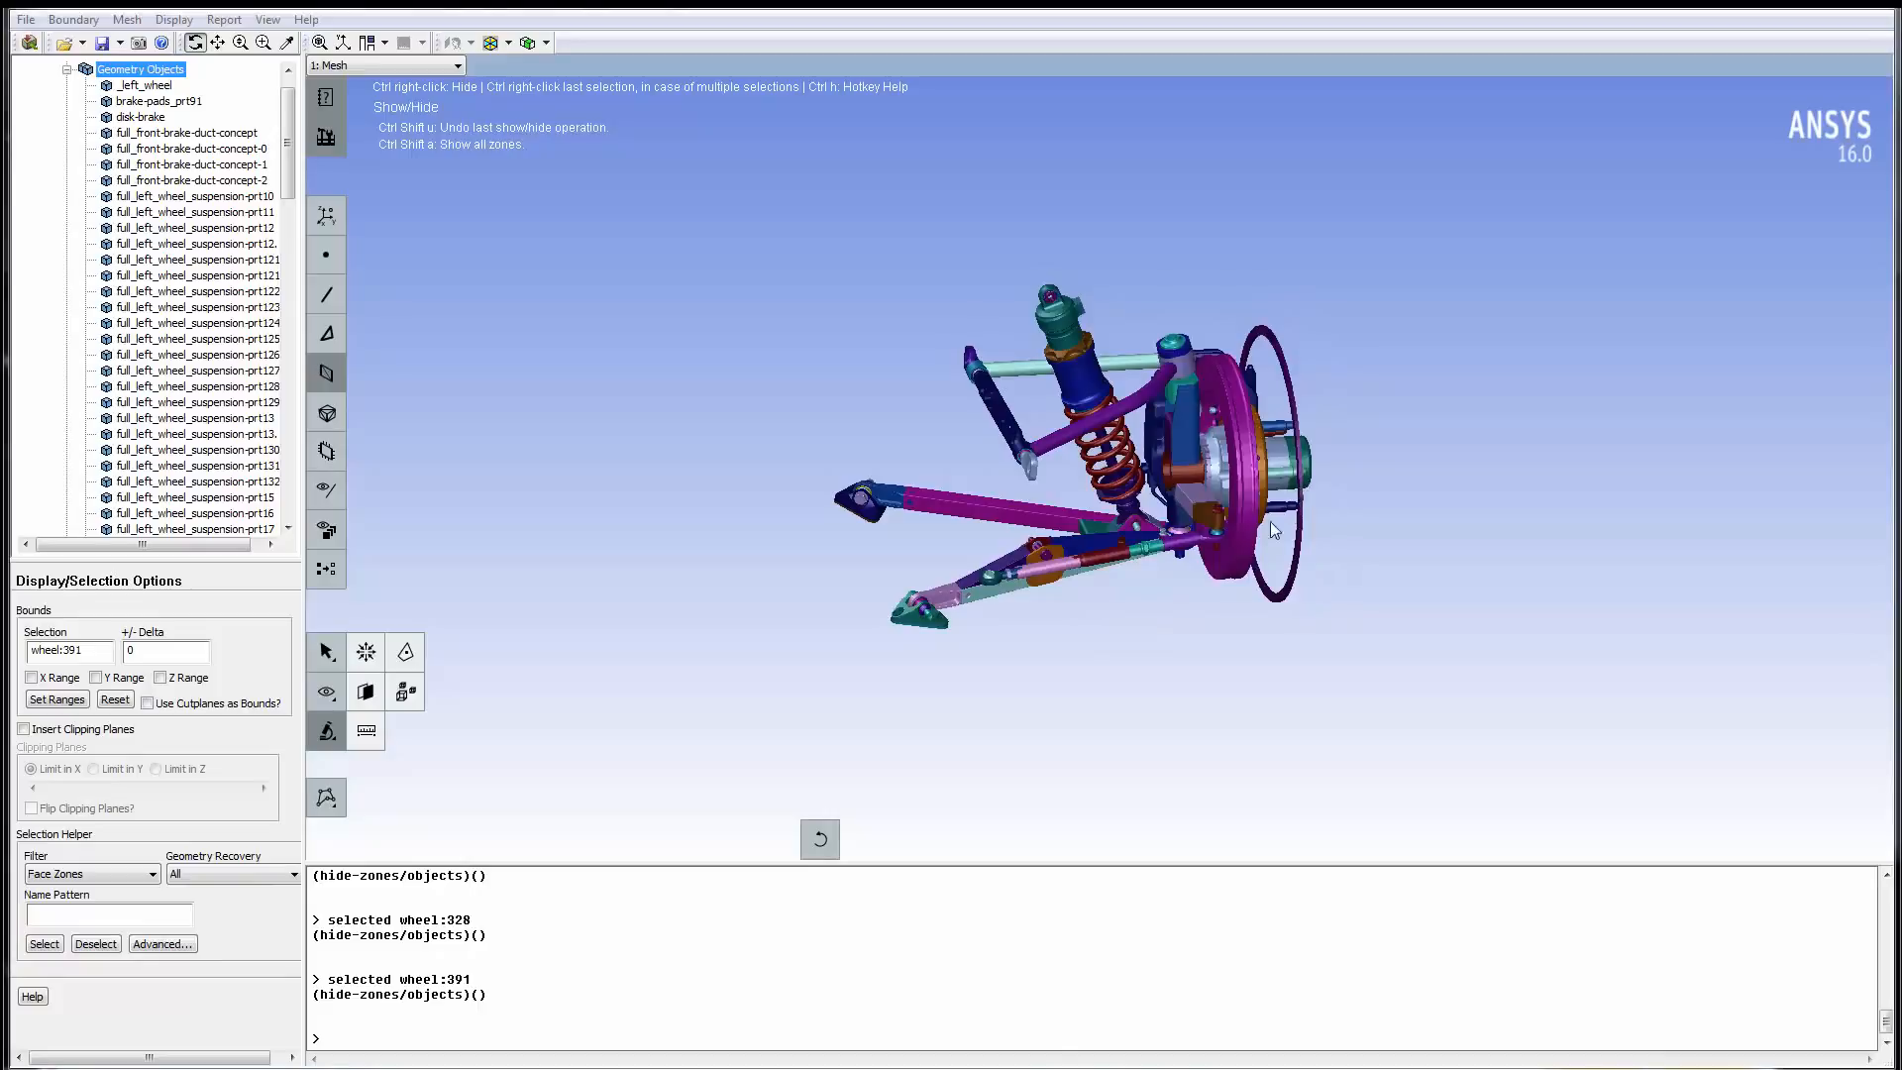
Step: Undo the hide operations one by one until the rim and tire zones are displayed again
left_click(822, 842)
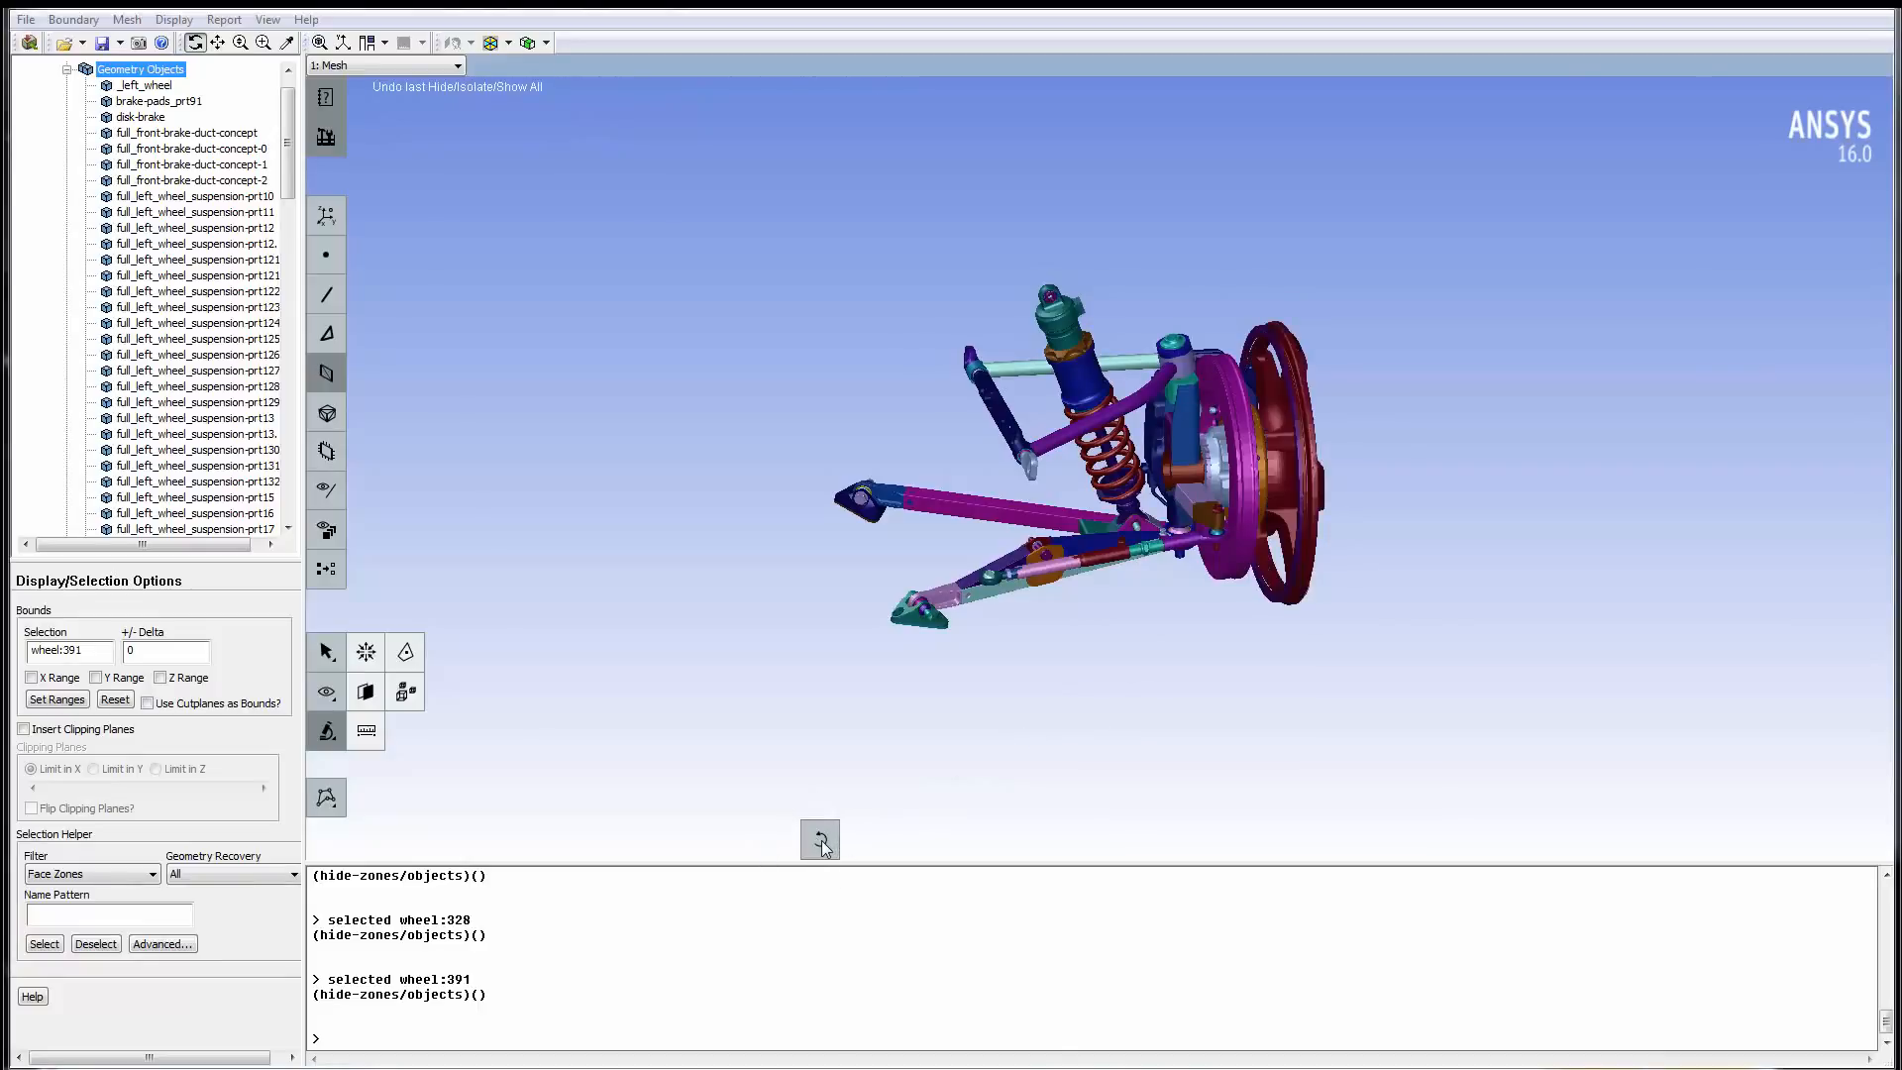
left_click(821, 841)
left_click(821, 841)
left_click(821, 841)
left_click(822, 841)
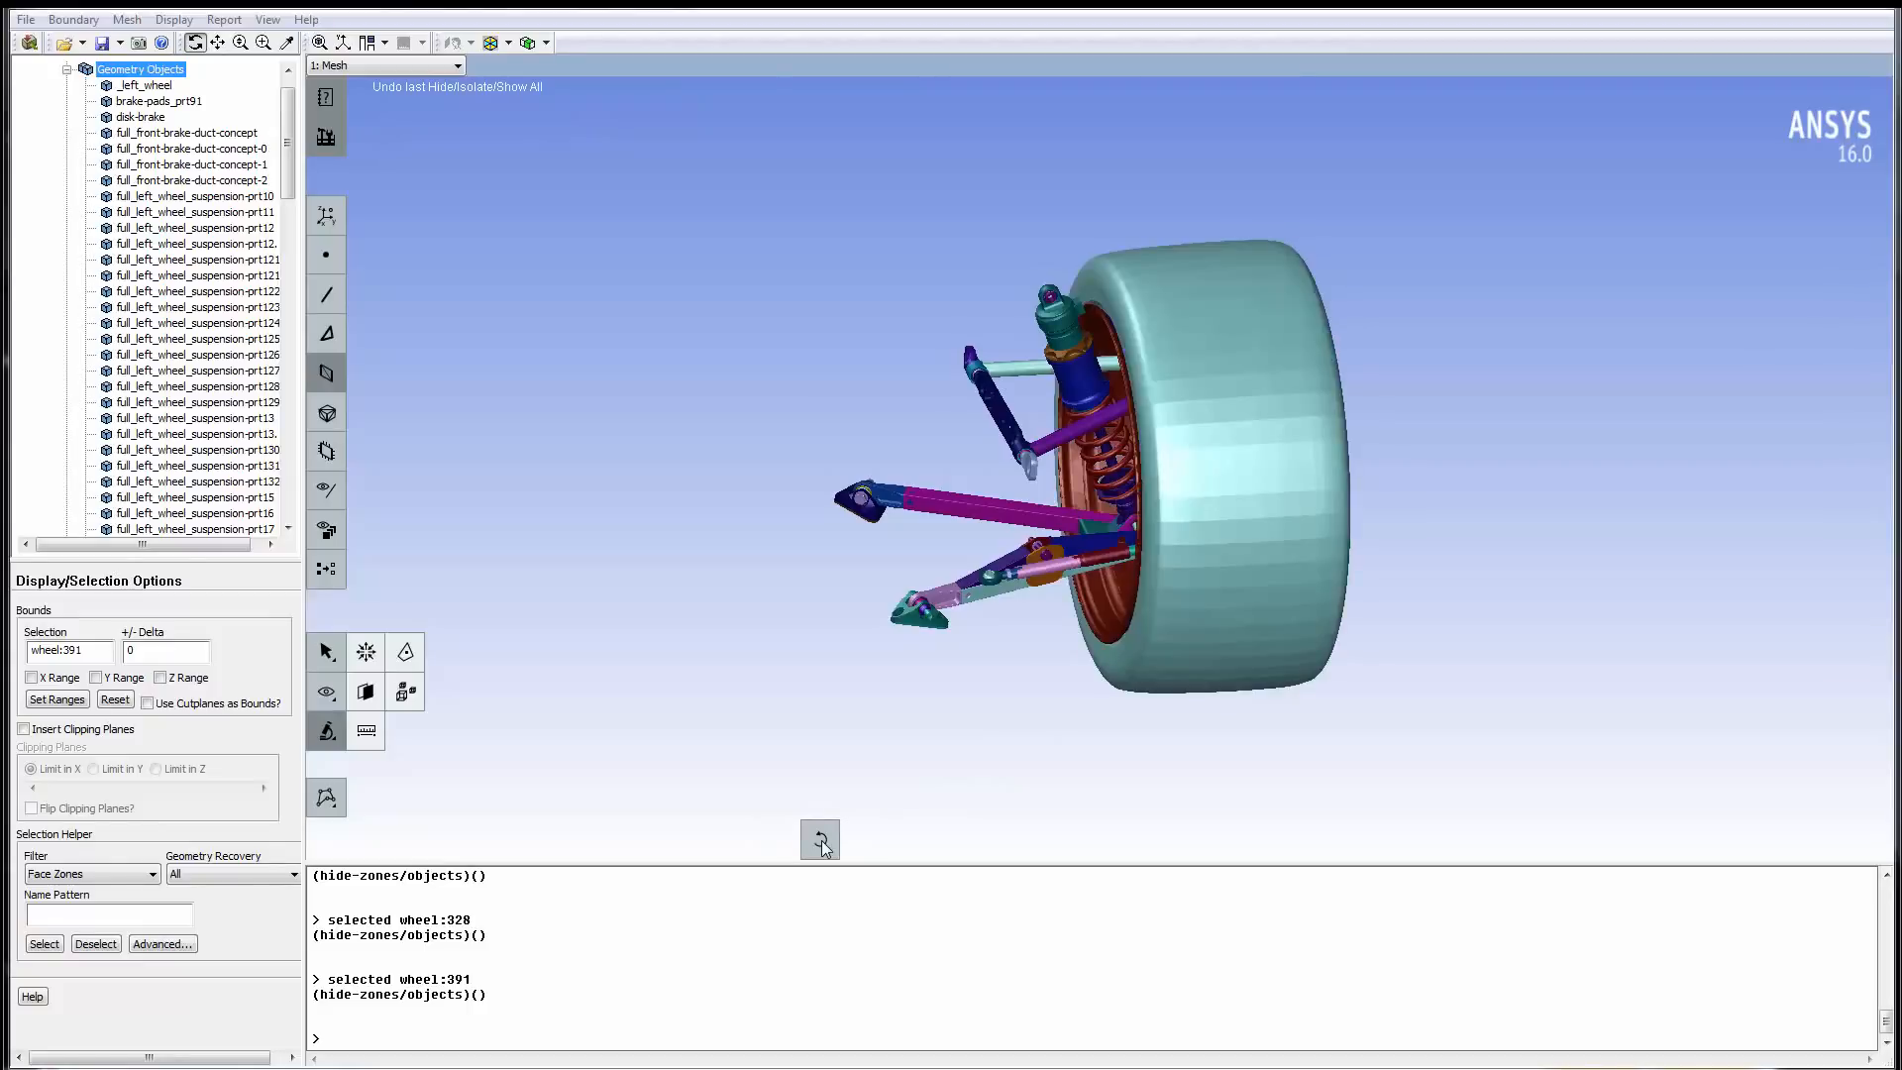
left_click(821, 841)
Step: Make the whole _left_wheel object transparent to view the parts inside it, and restore it to opaque
left_click_drag(1286, 462, 685, 452)
left_click(326, 417)
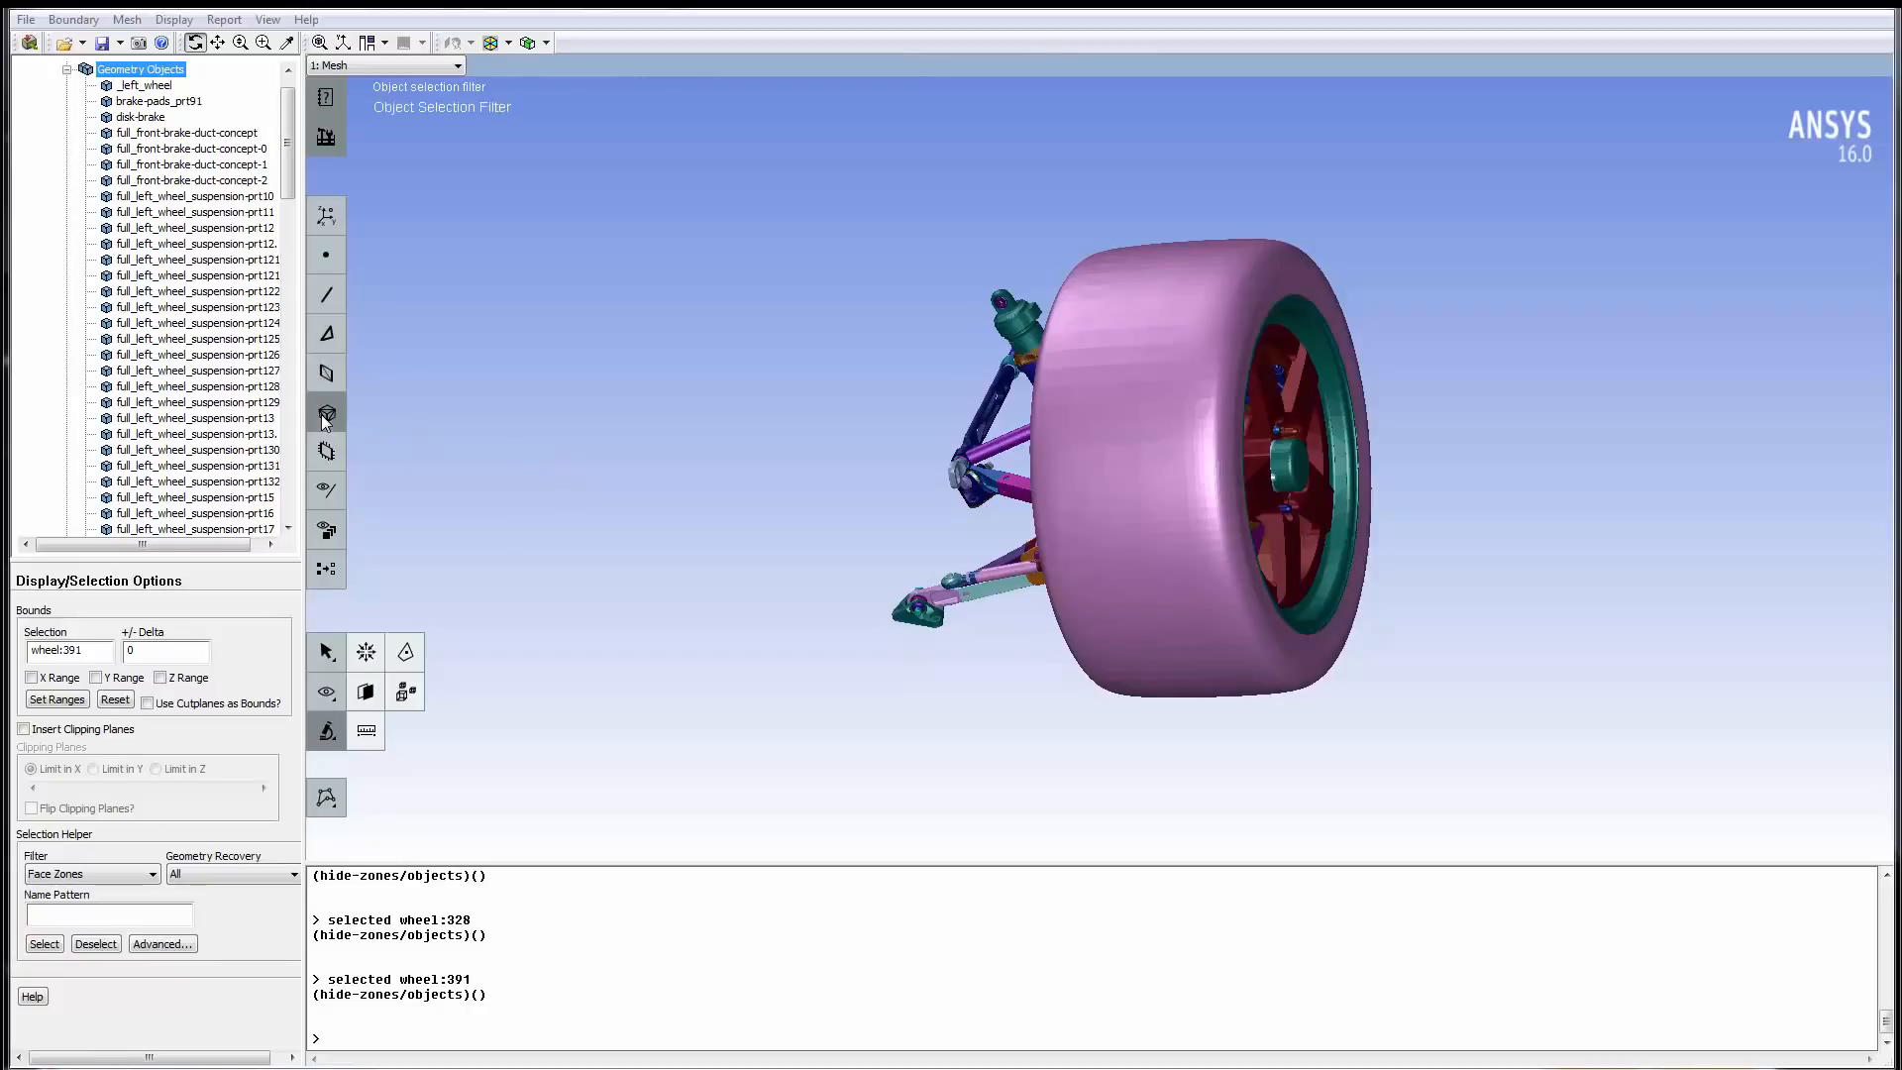
left_click(1100, 466)
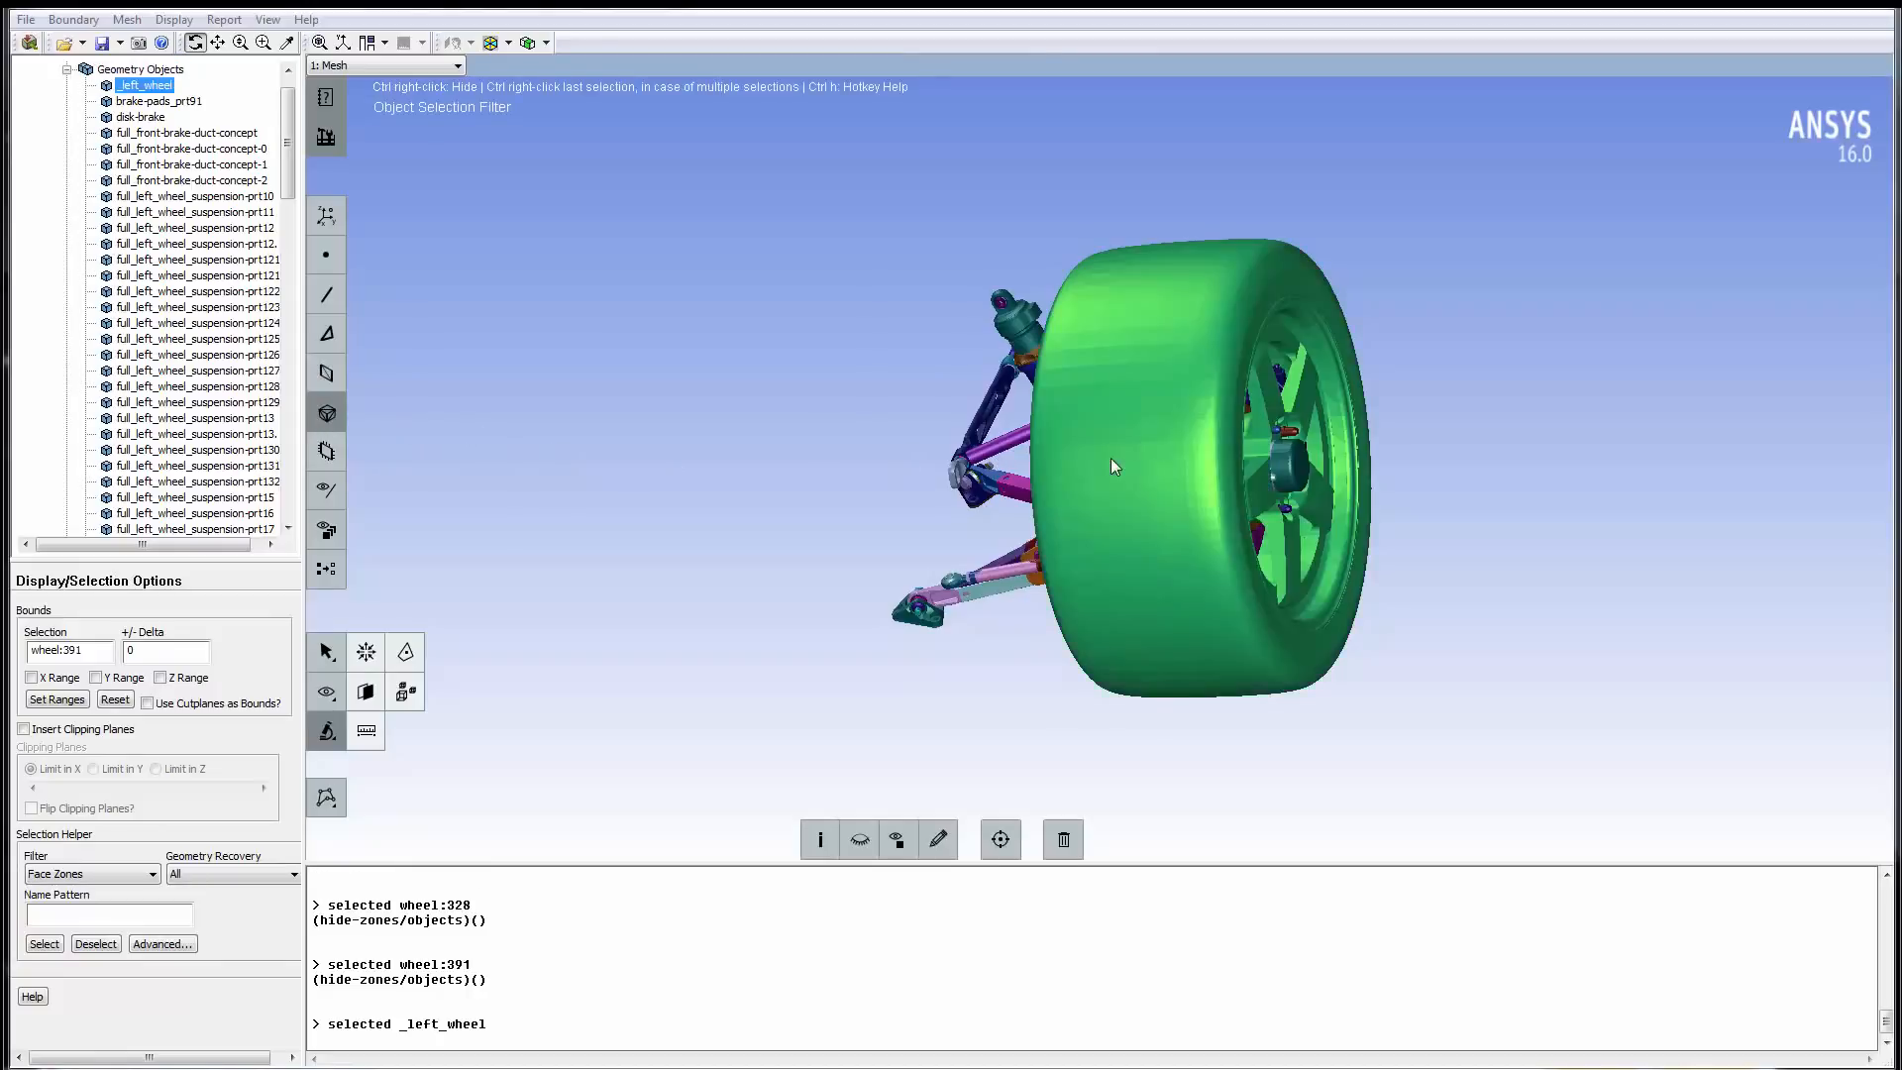
left_click(366, 692)
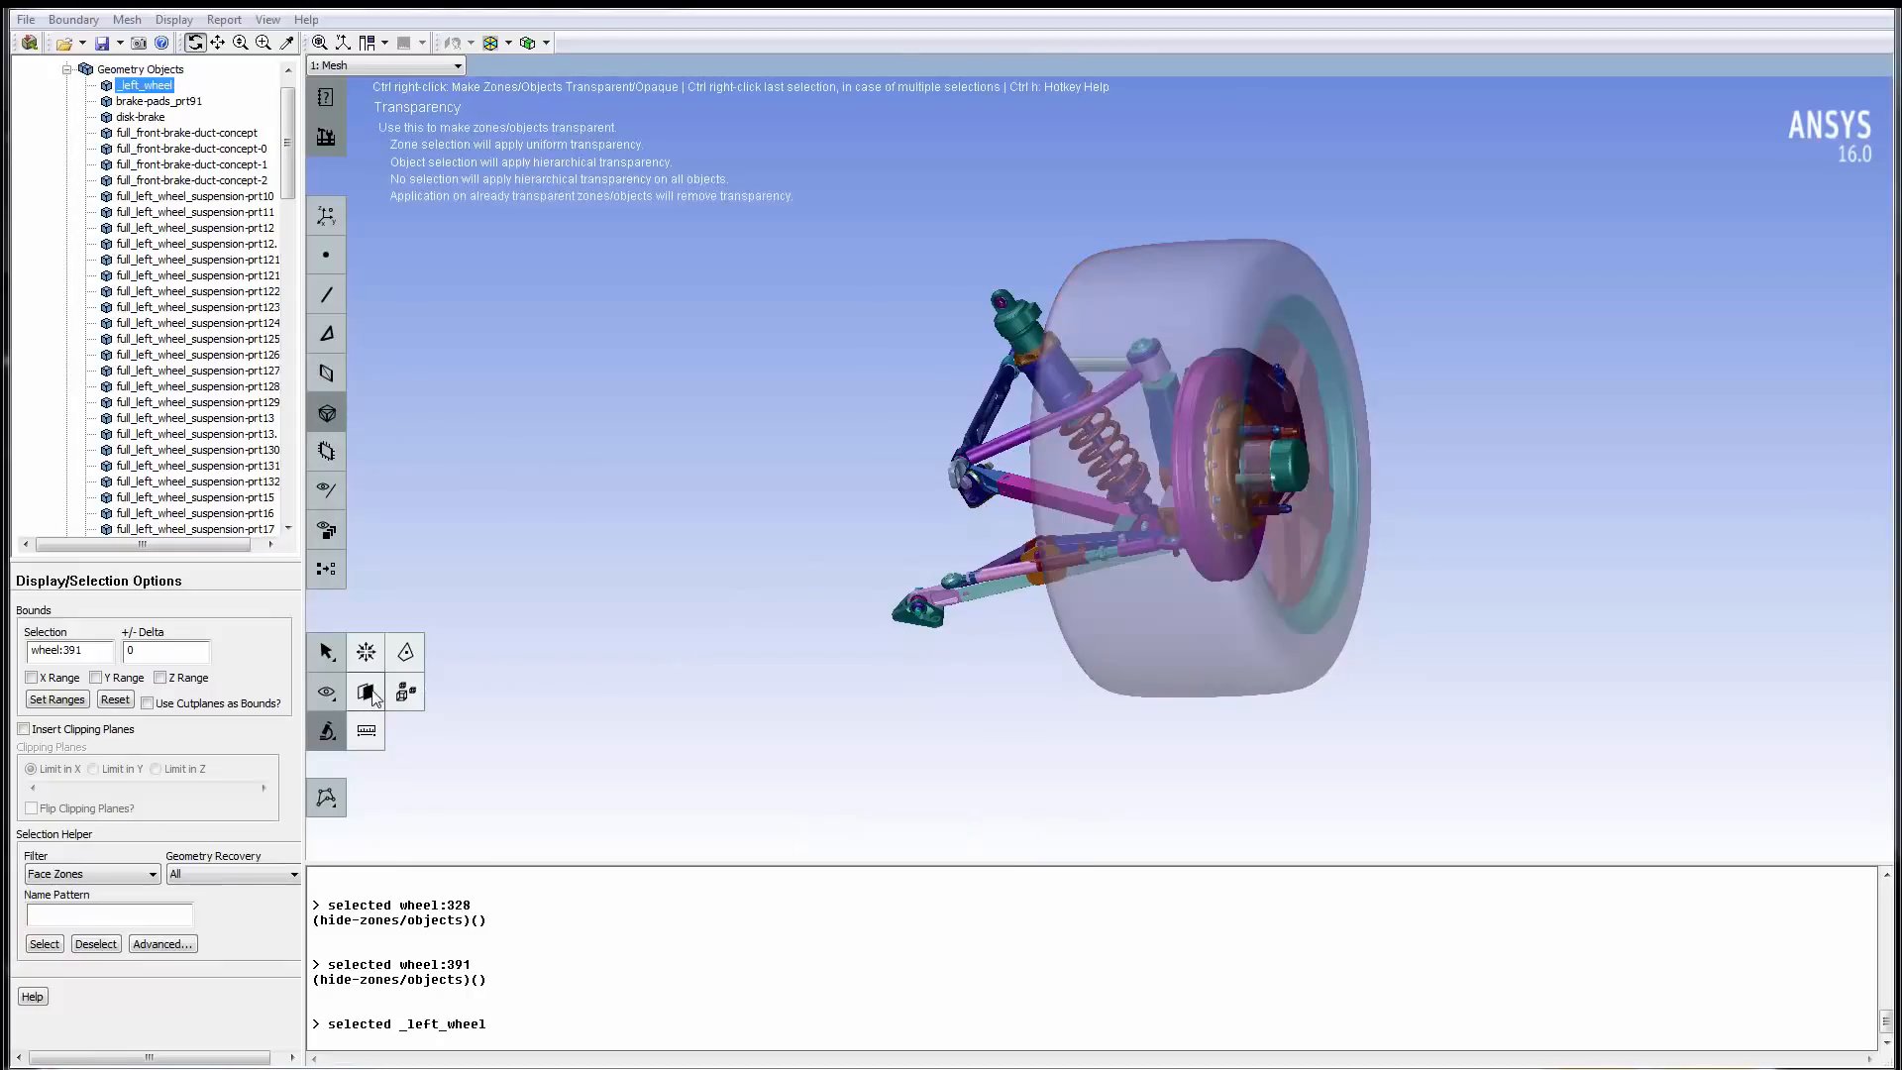
left_click_drag(1198, 527, 864, 557)
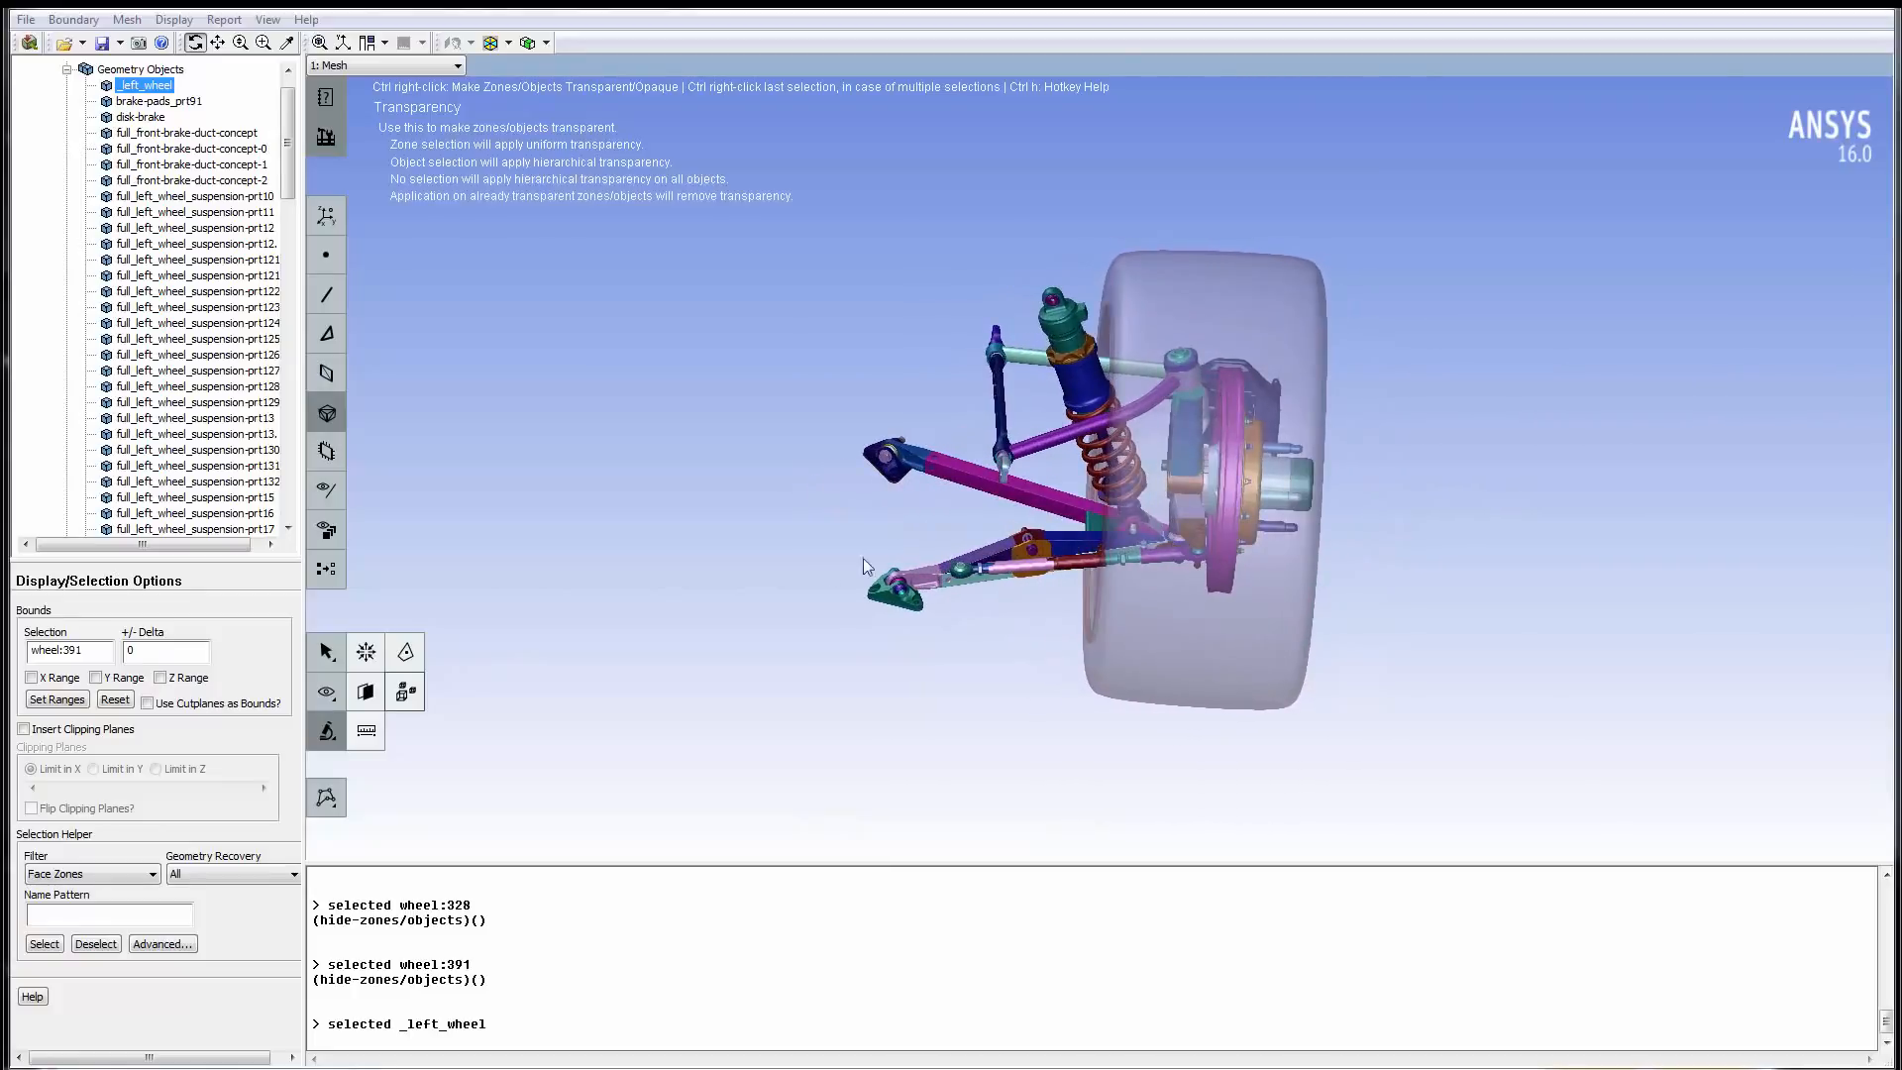
left_click(1265, 509)
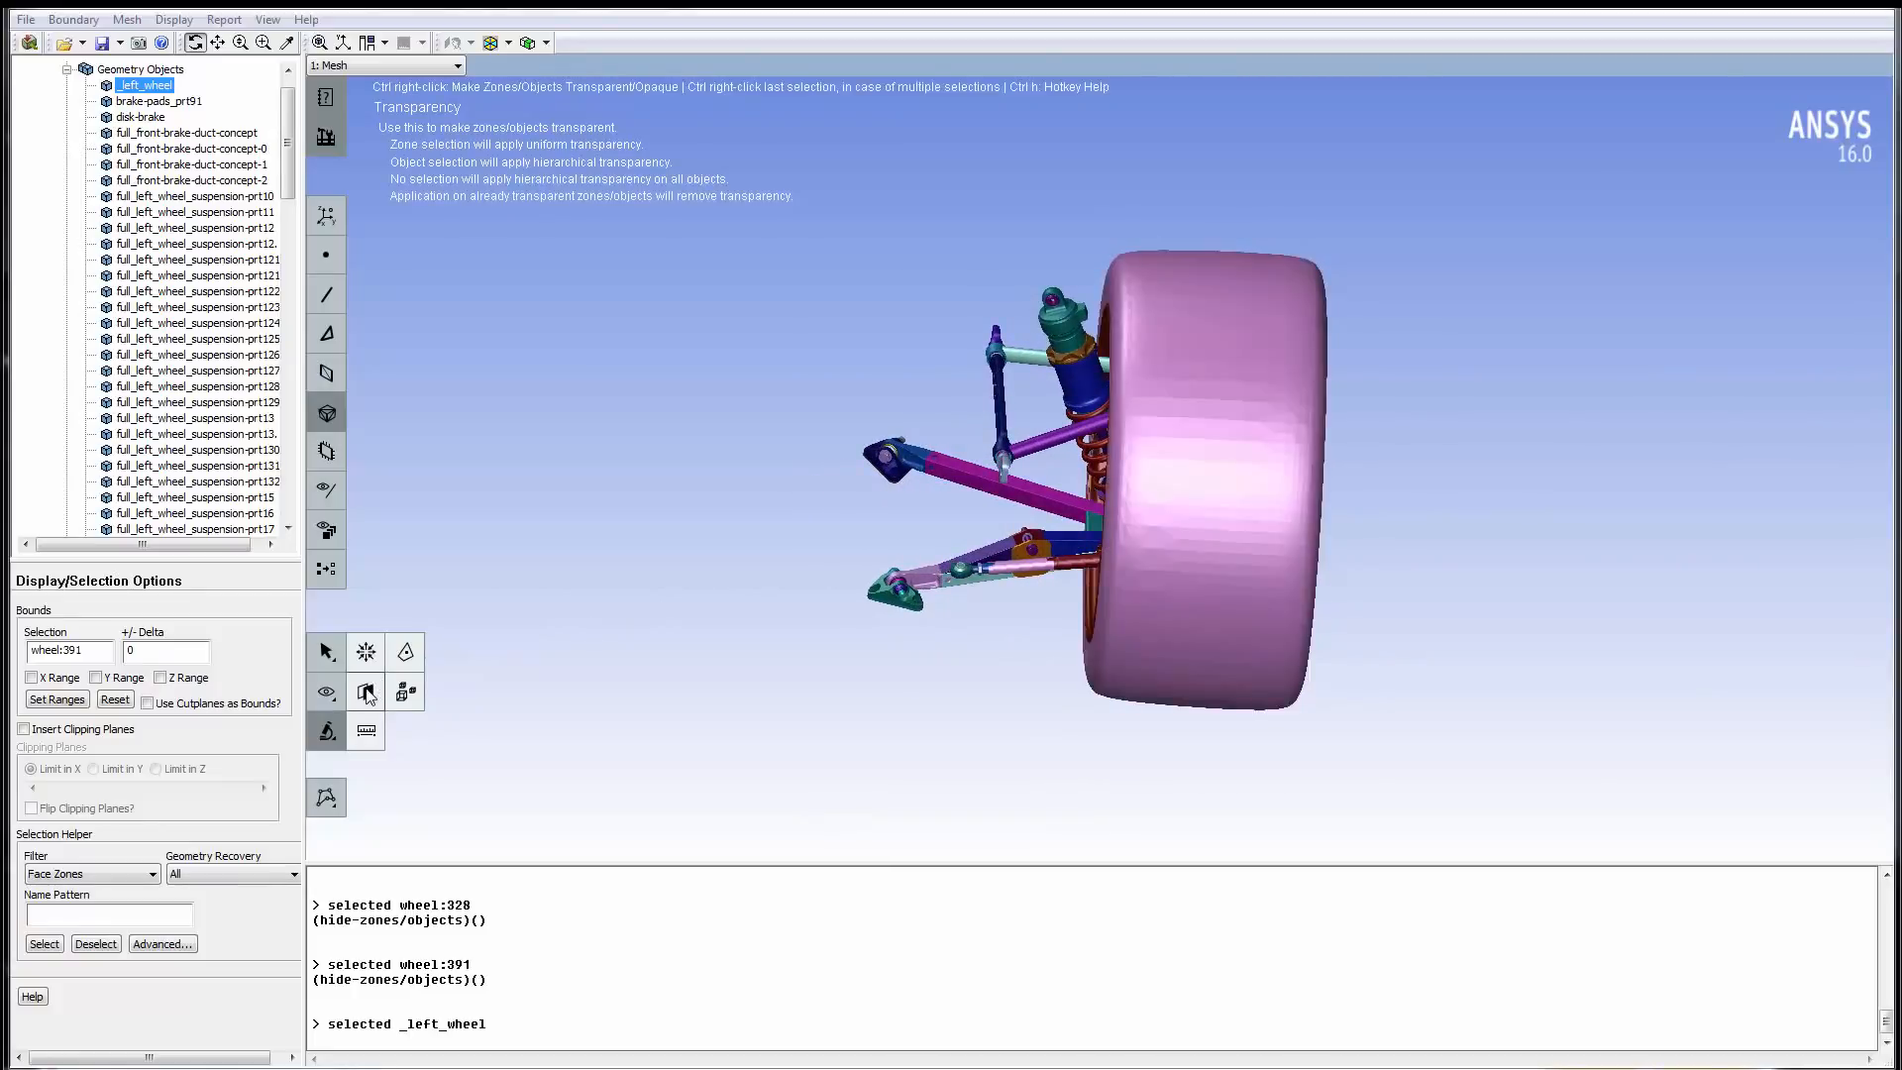
Step: Select the face zones disk-brake-152, disk-brake-151 and disk-brake-150 of one brake-disc bolt, nut and washer using the zone selection filter
left_click_drag(1401, 510, 958, 486)
middle_click_drag(1053, 381, 1165, 513)
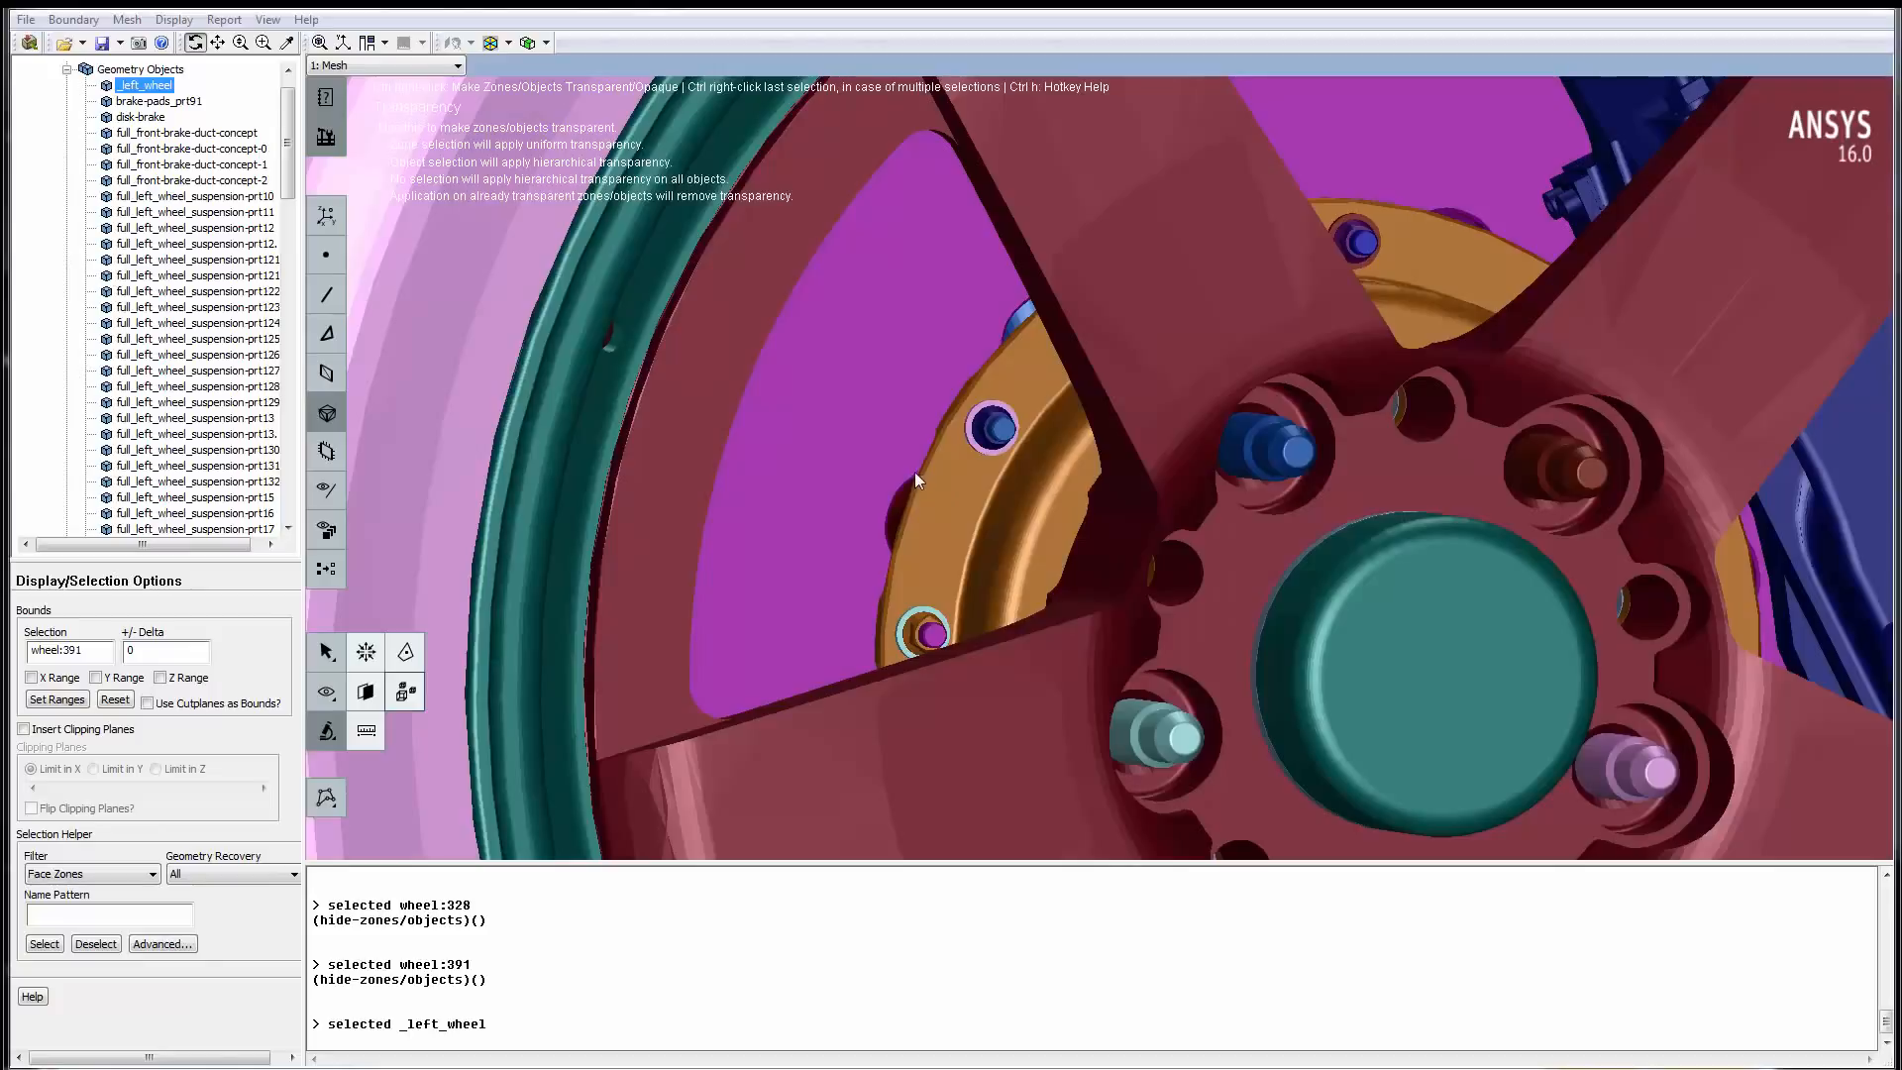
left_click(327, 373)
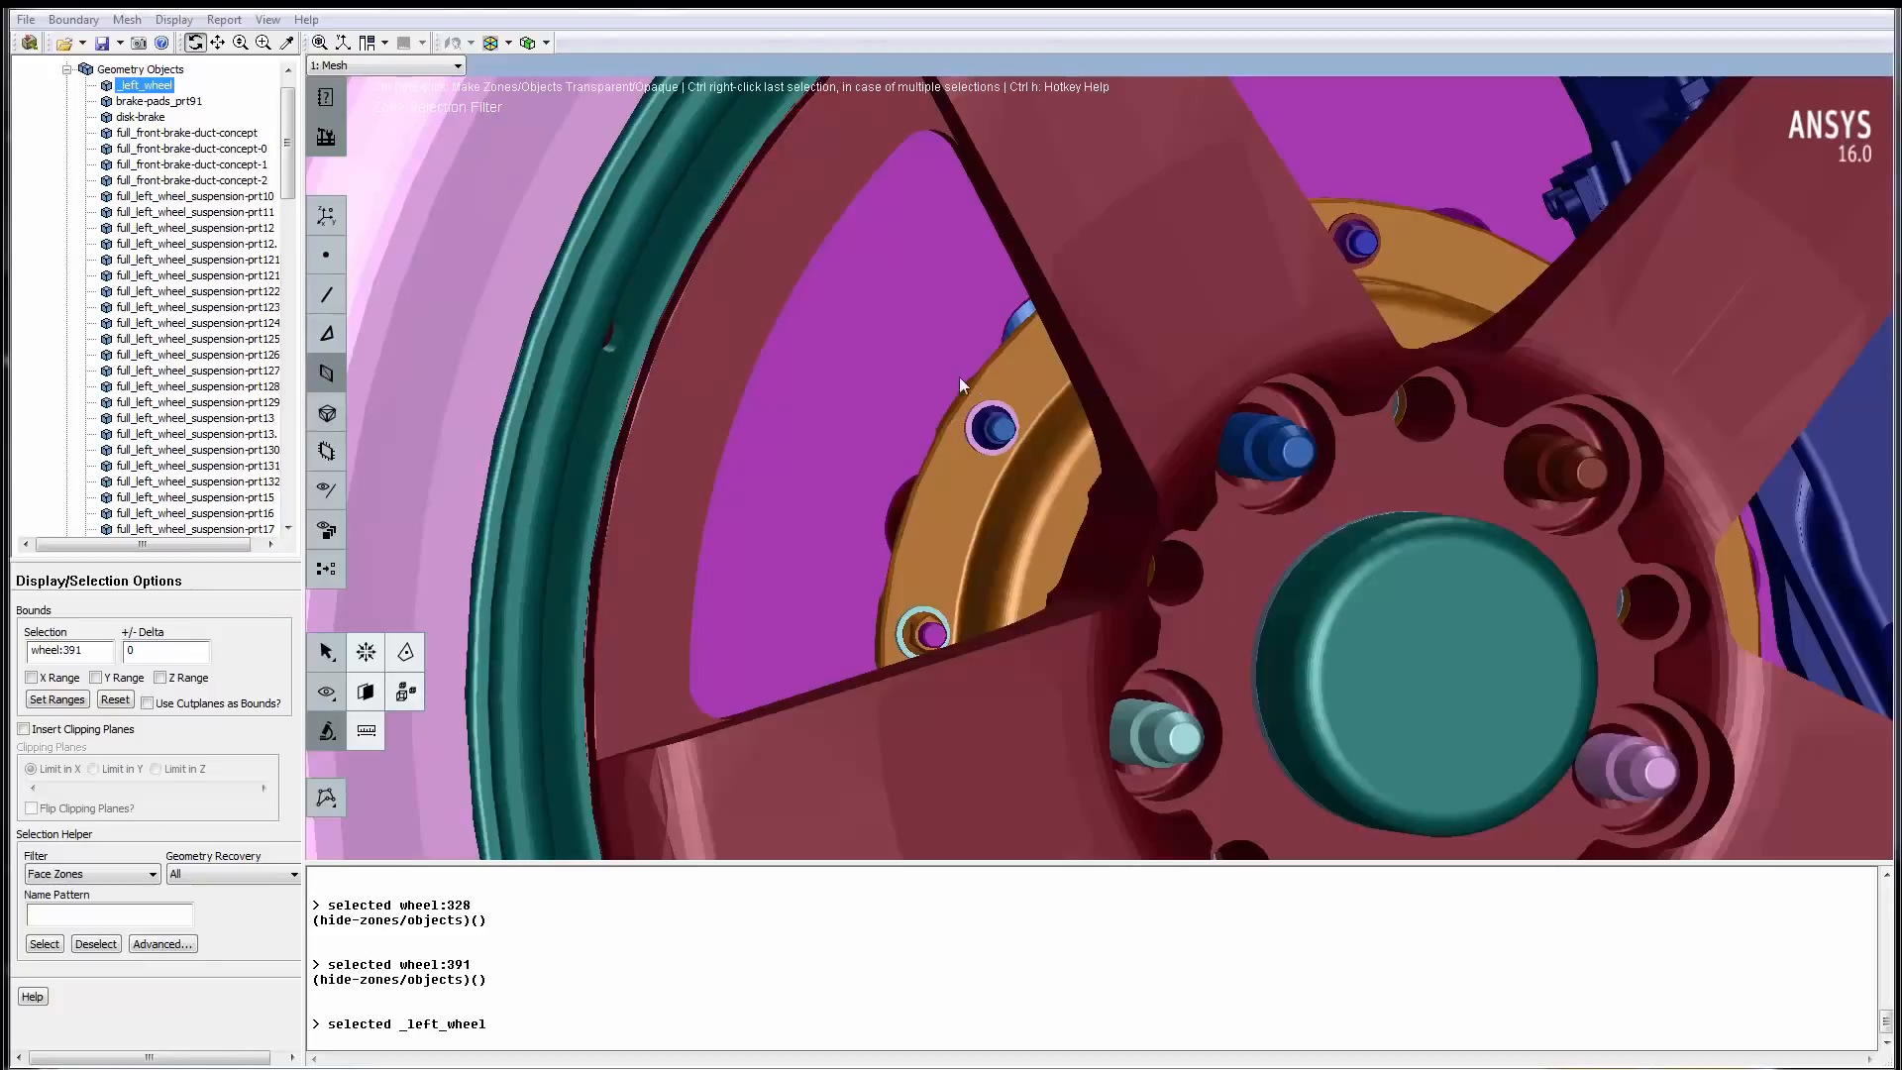
middle_click_drag(972, 399, 1120, 521)
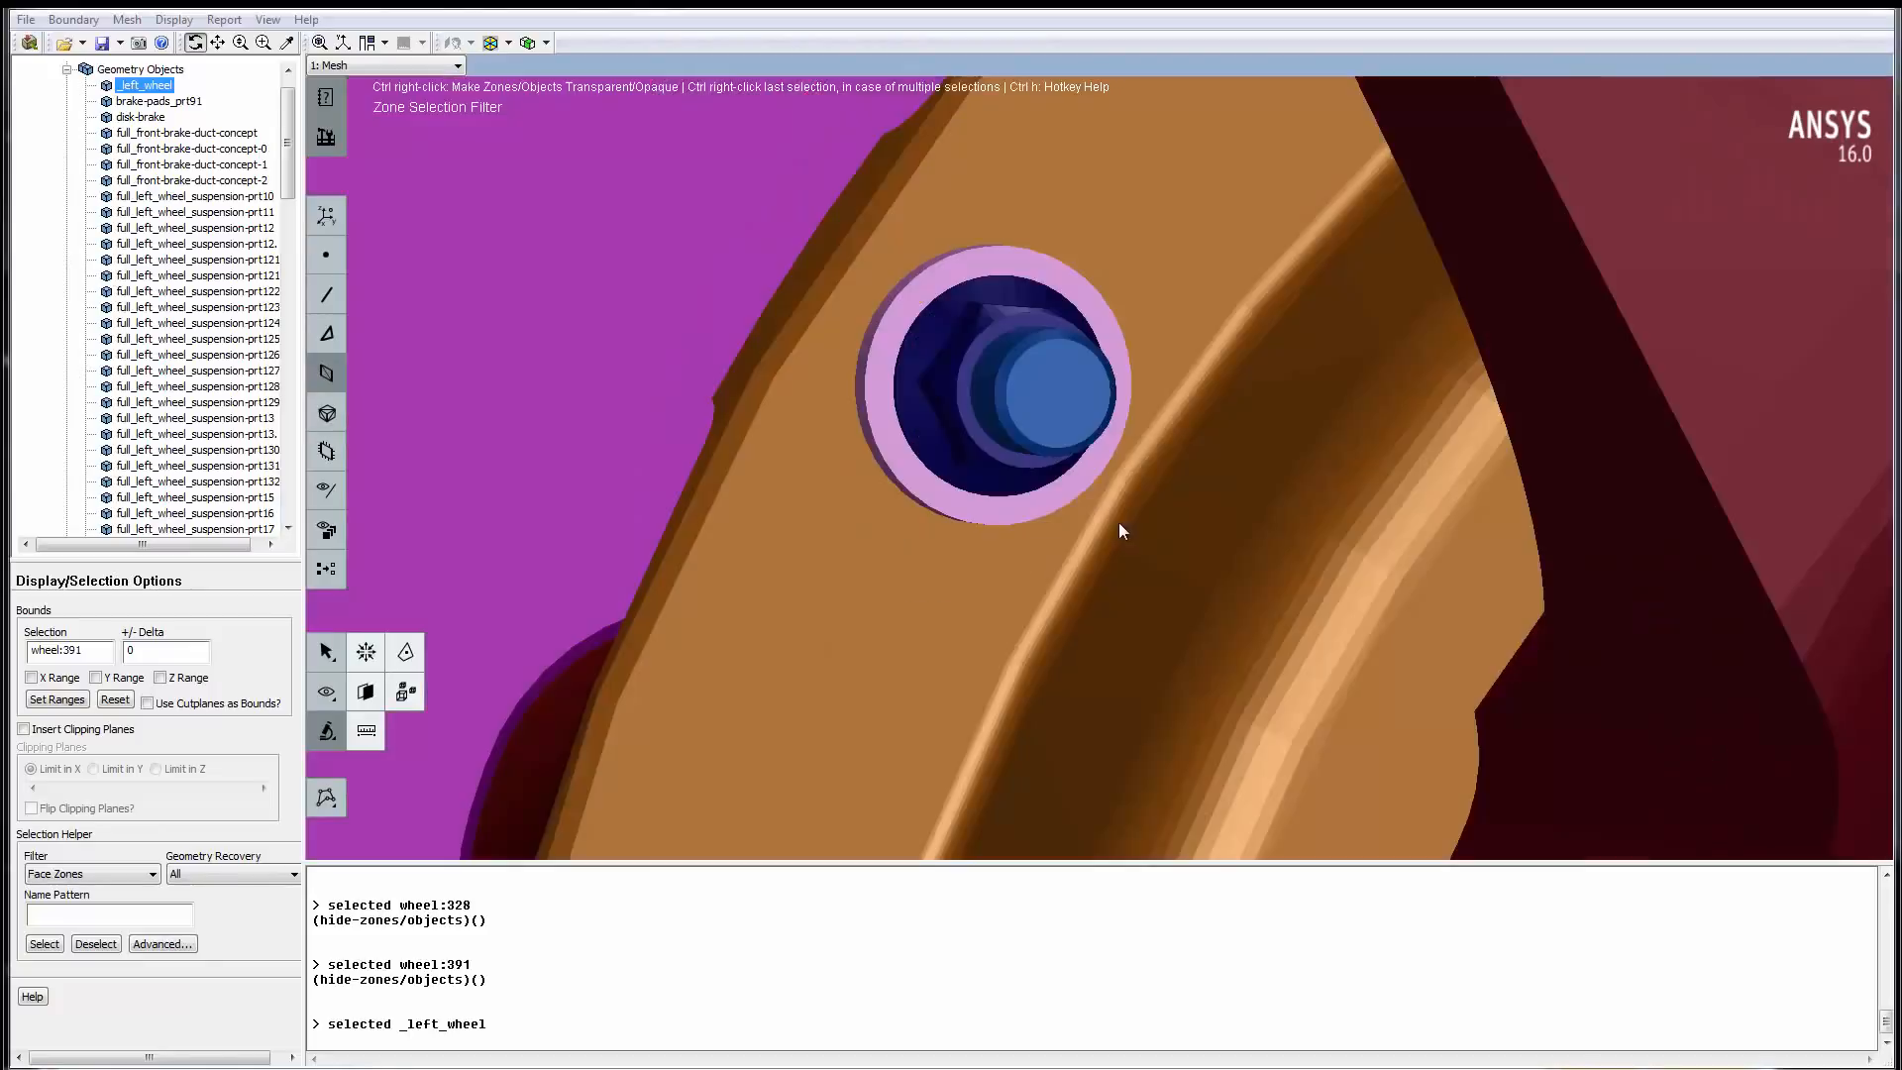
left_click(1059, 416)
left_click(966, 354)
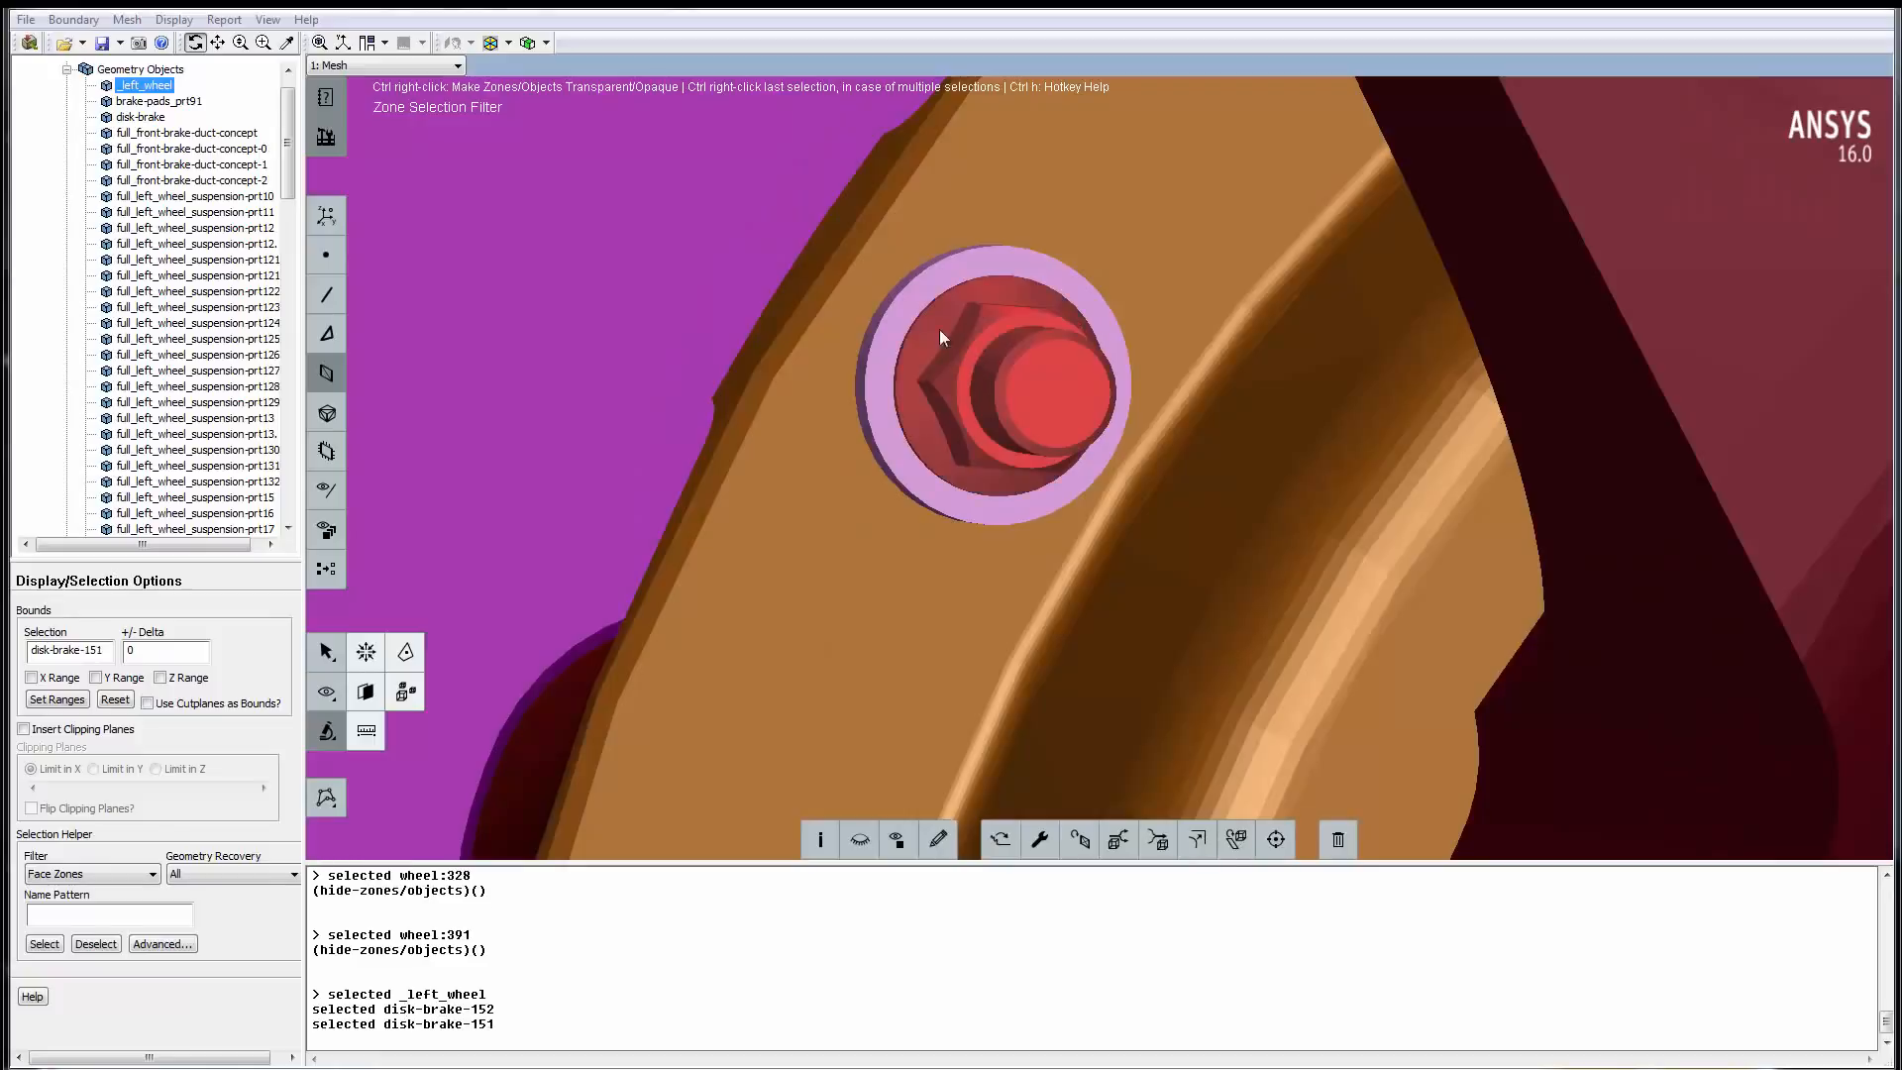
left_click(885, 327)
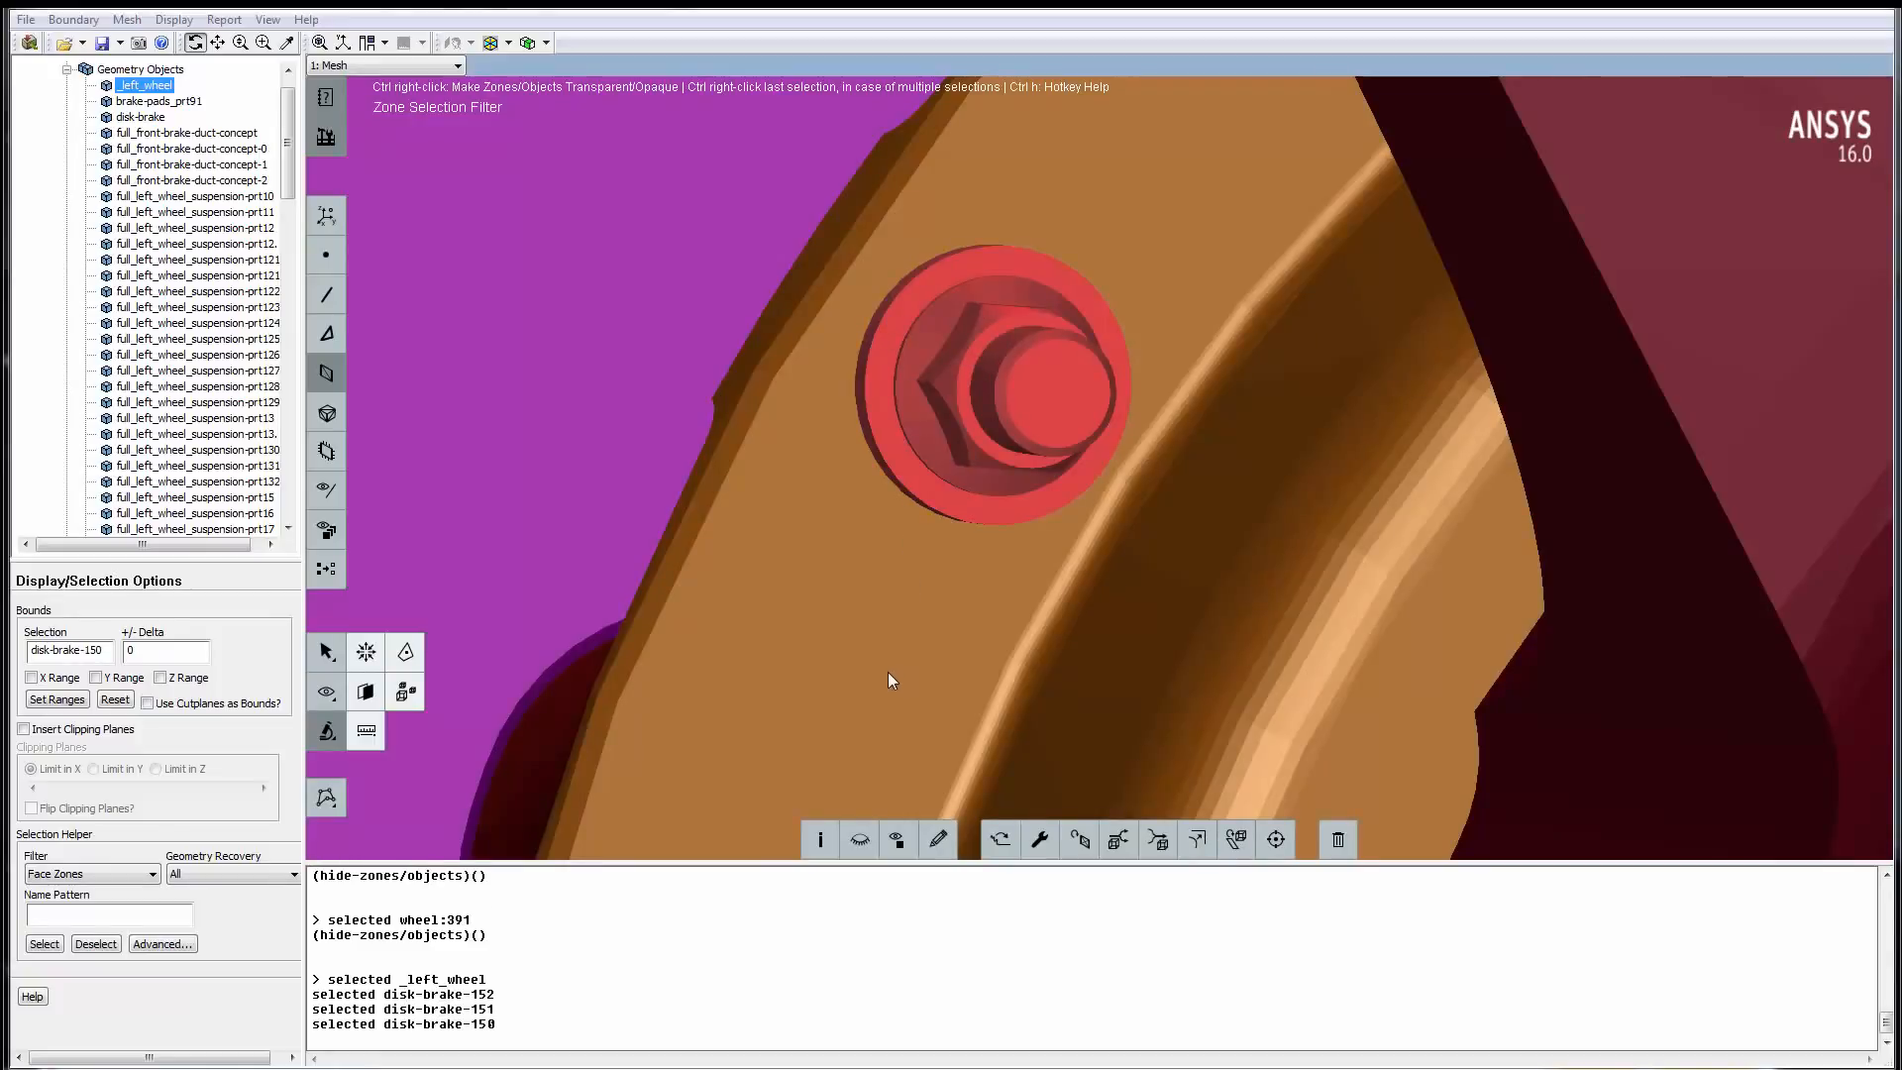
Step: Isolate all geometry with an area similar to the selected fastener zones
left_click(326, 691)
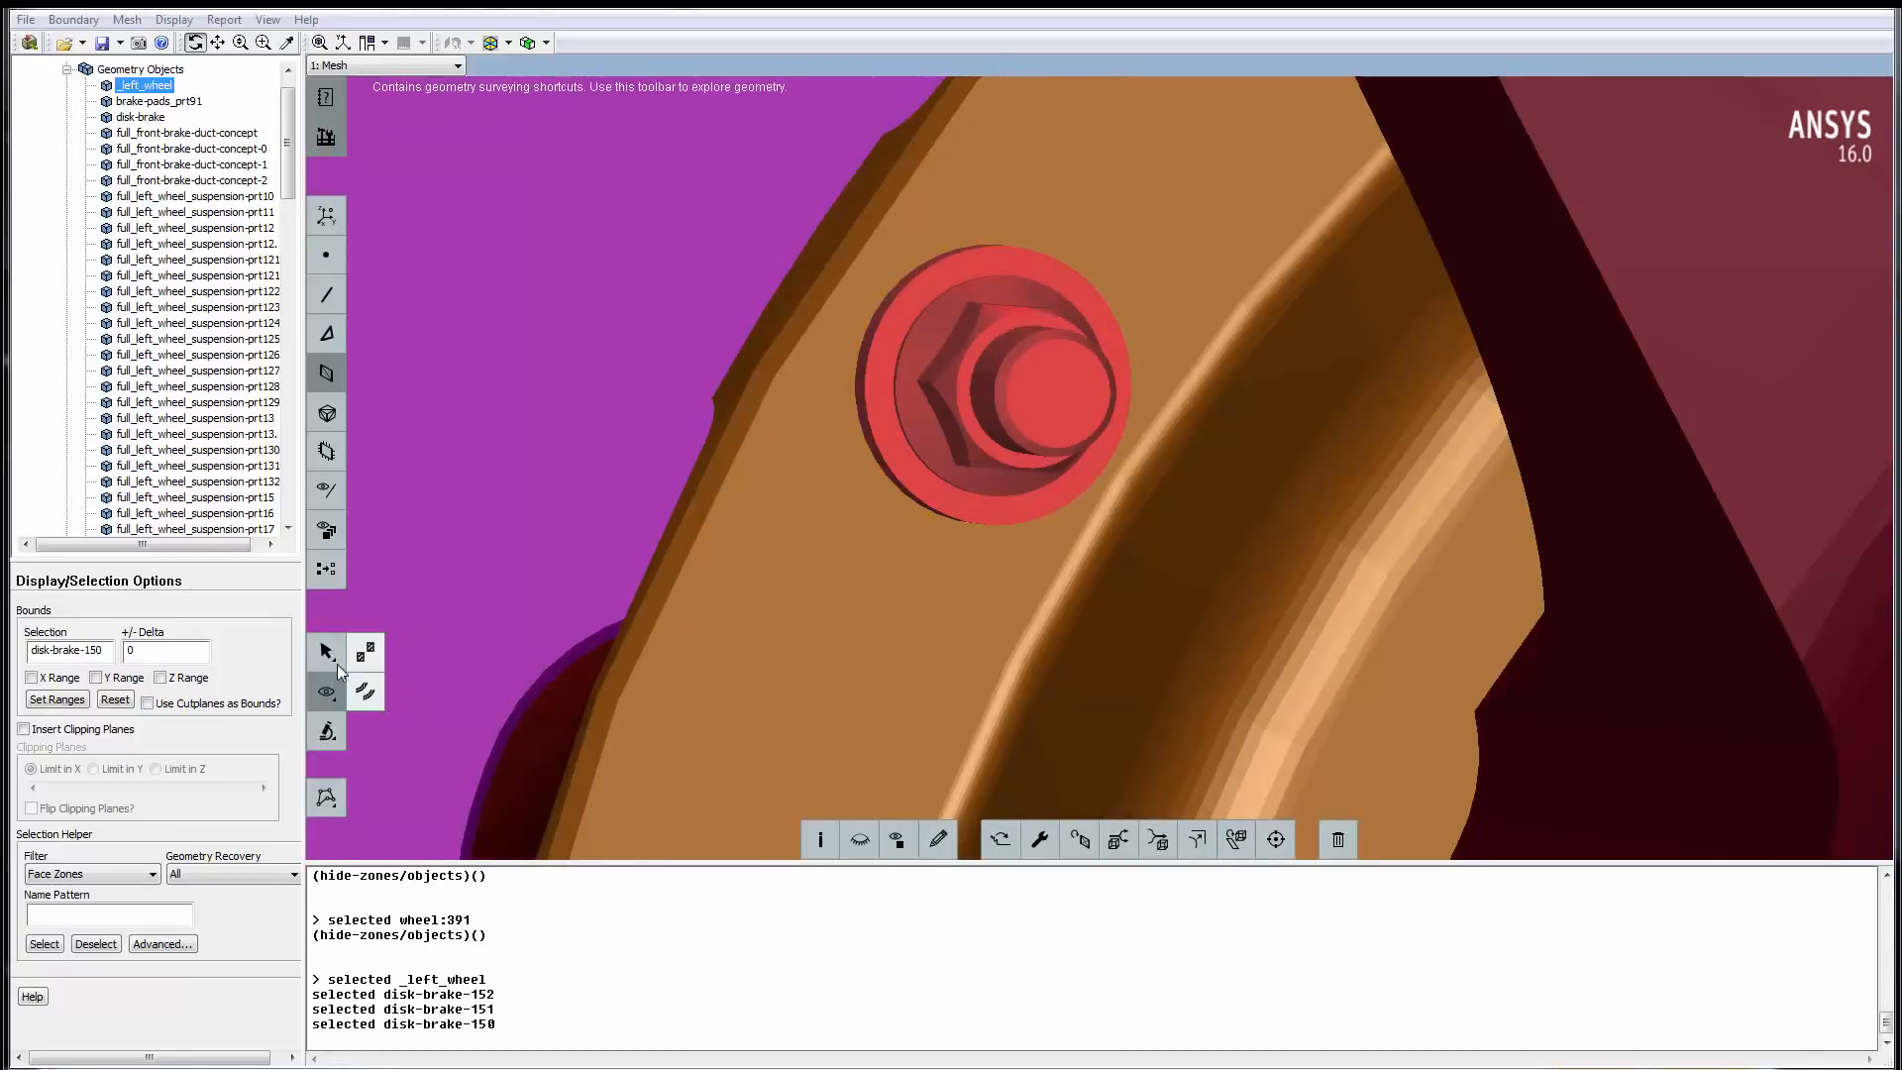
left_click(365, 654)
left_click(365, 656)
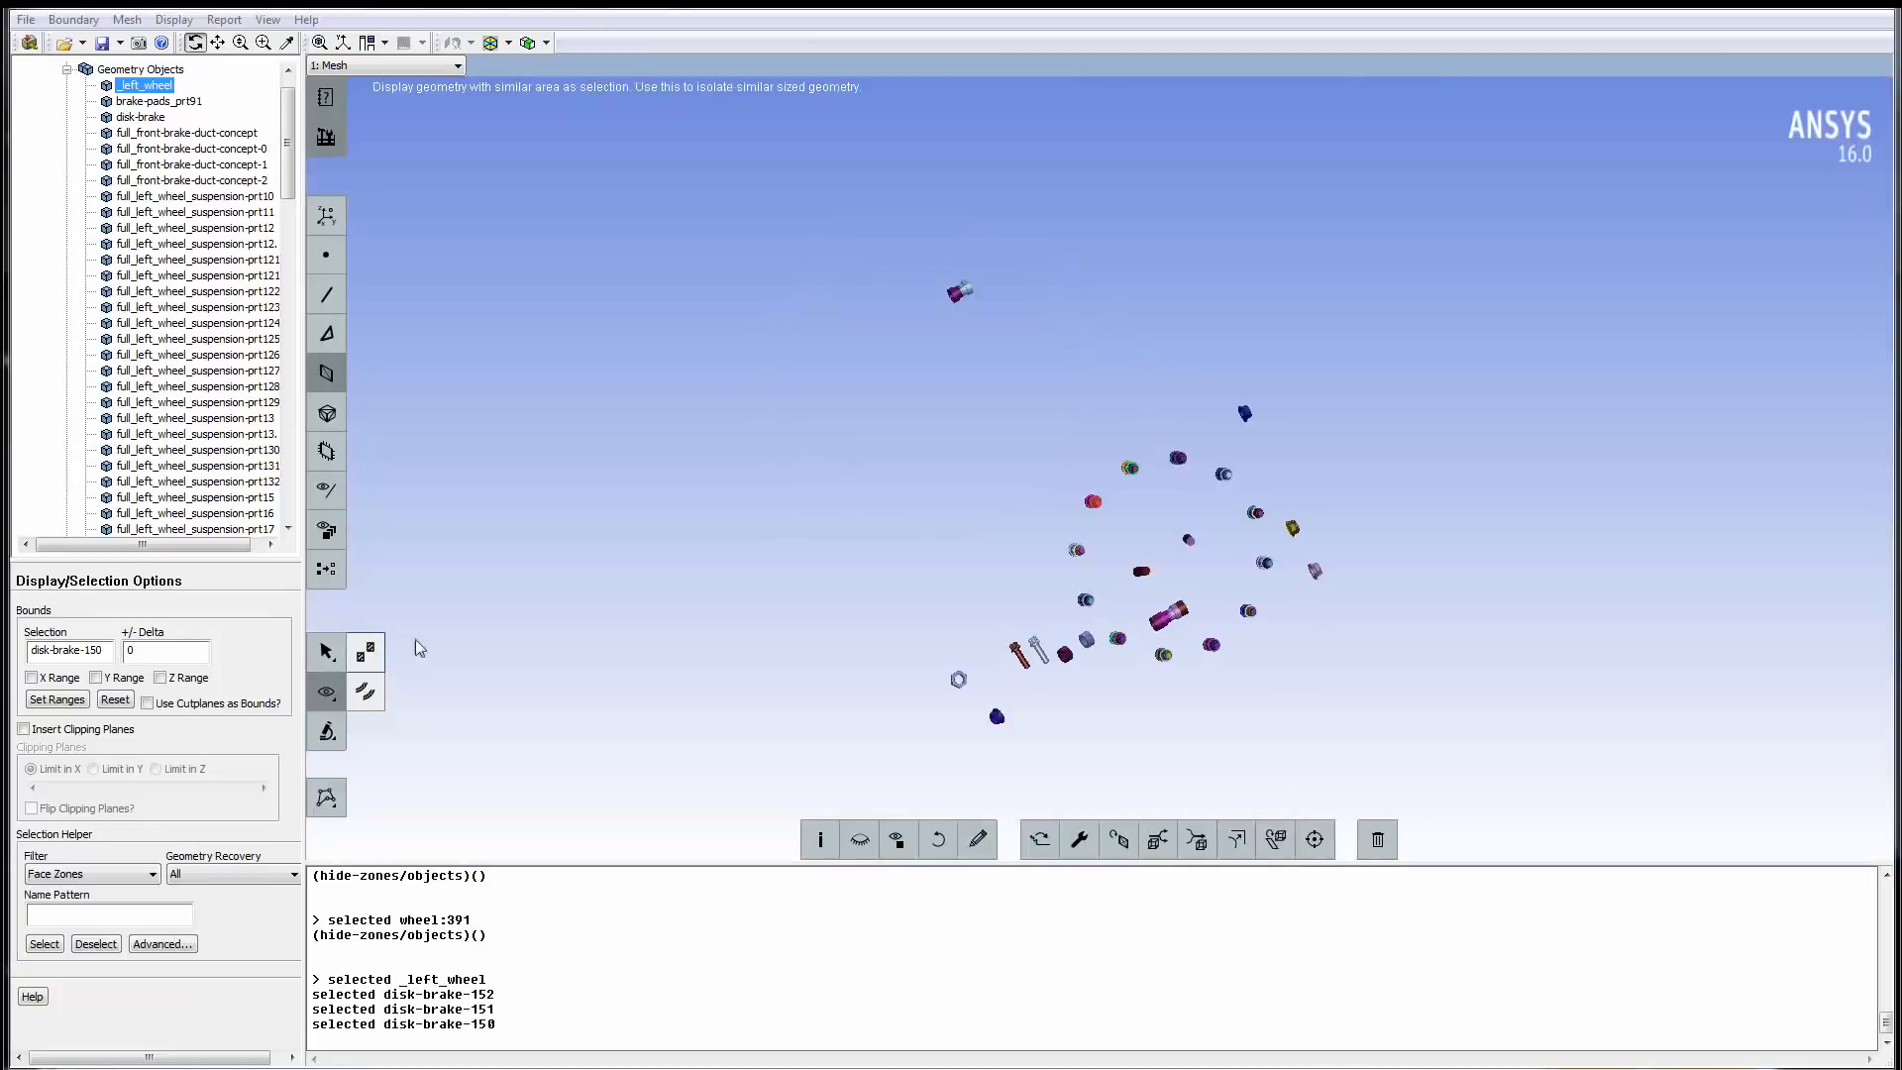
left_click_drag(1183, 632, 899, 537)
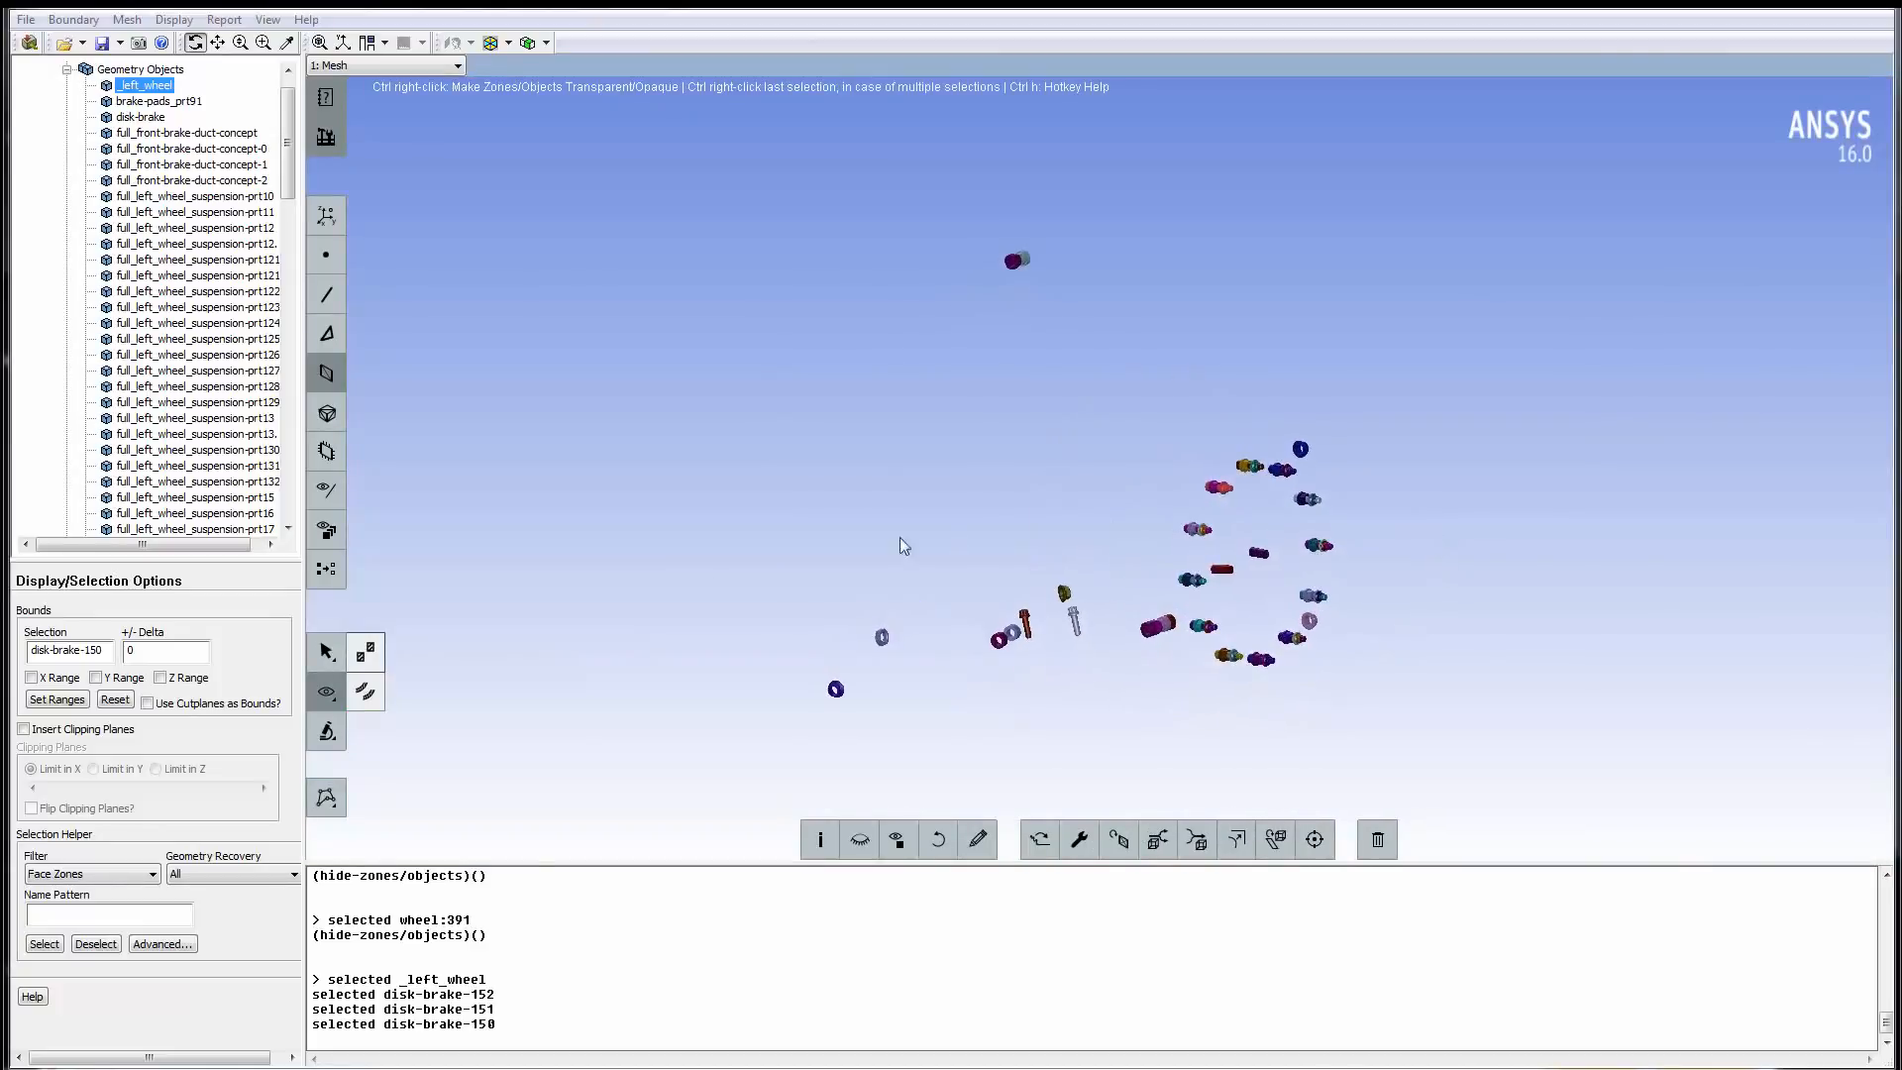
Step: Select all visible fastener zones and delete them, and redisplay the remaining geometry
left_click(327, 652)
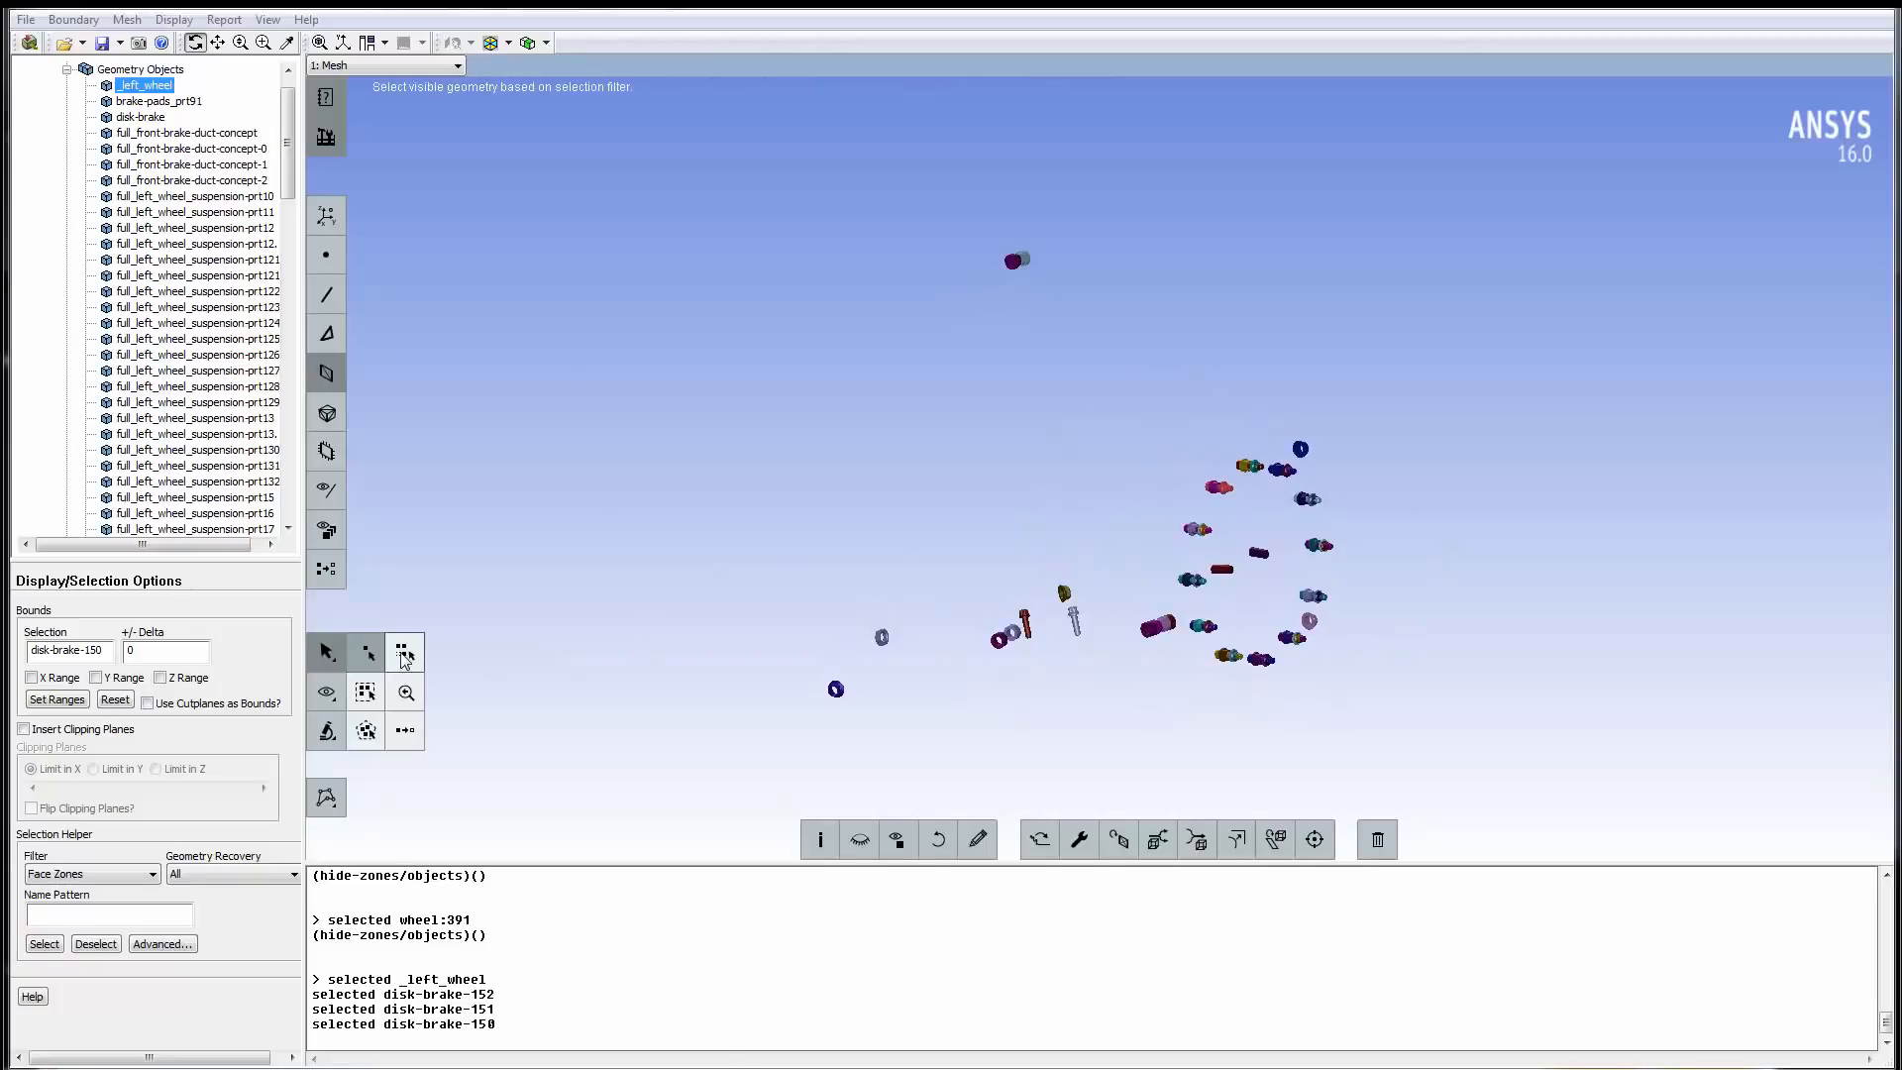
left_click(405, 654)
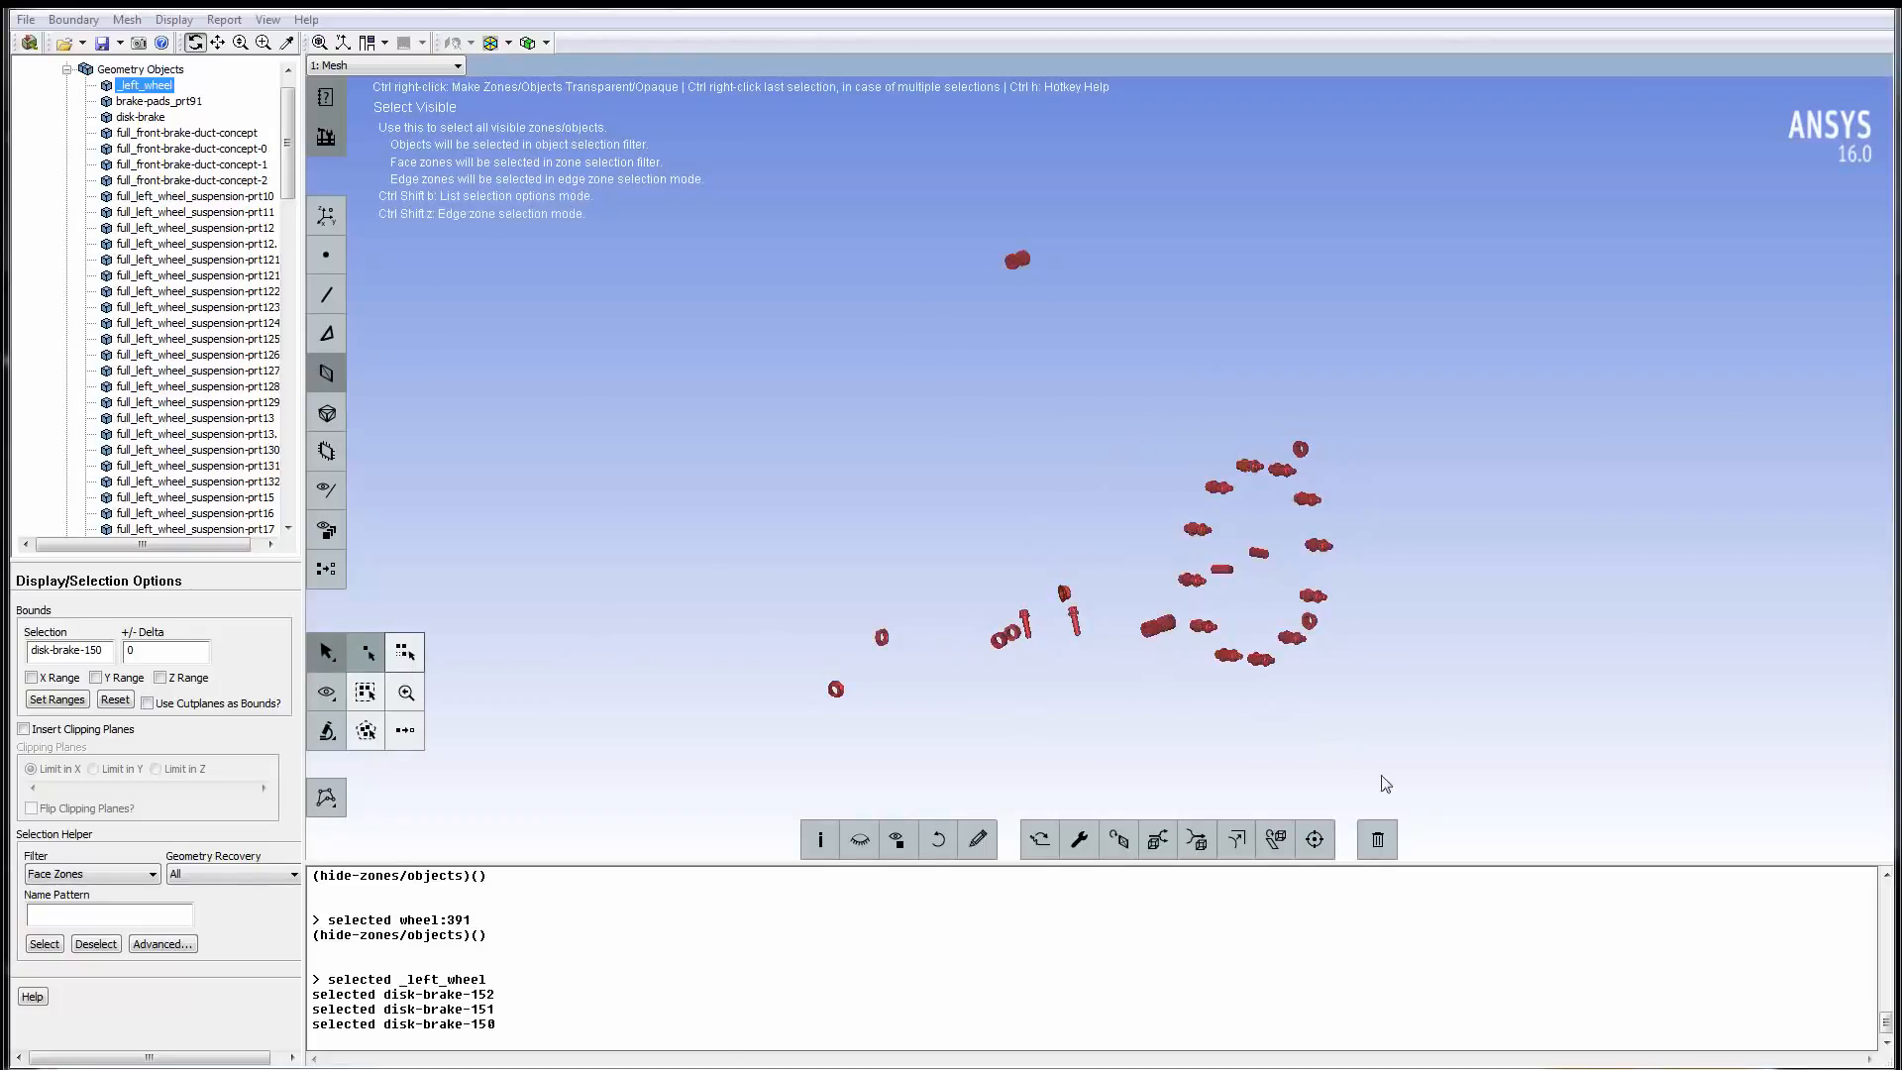
left_click(1379, 839)
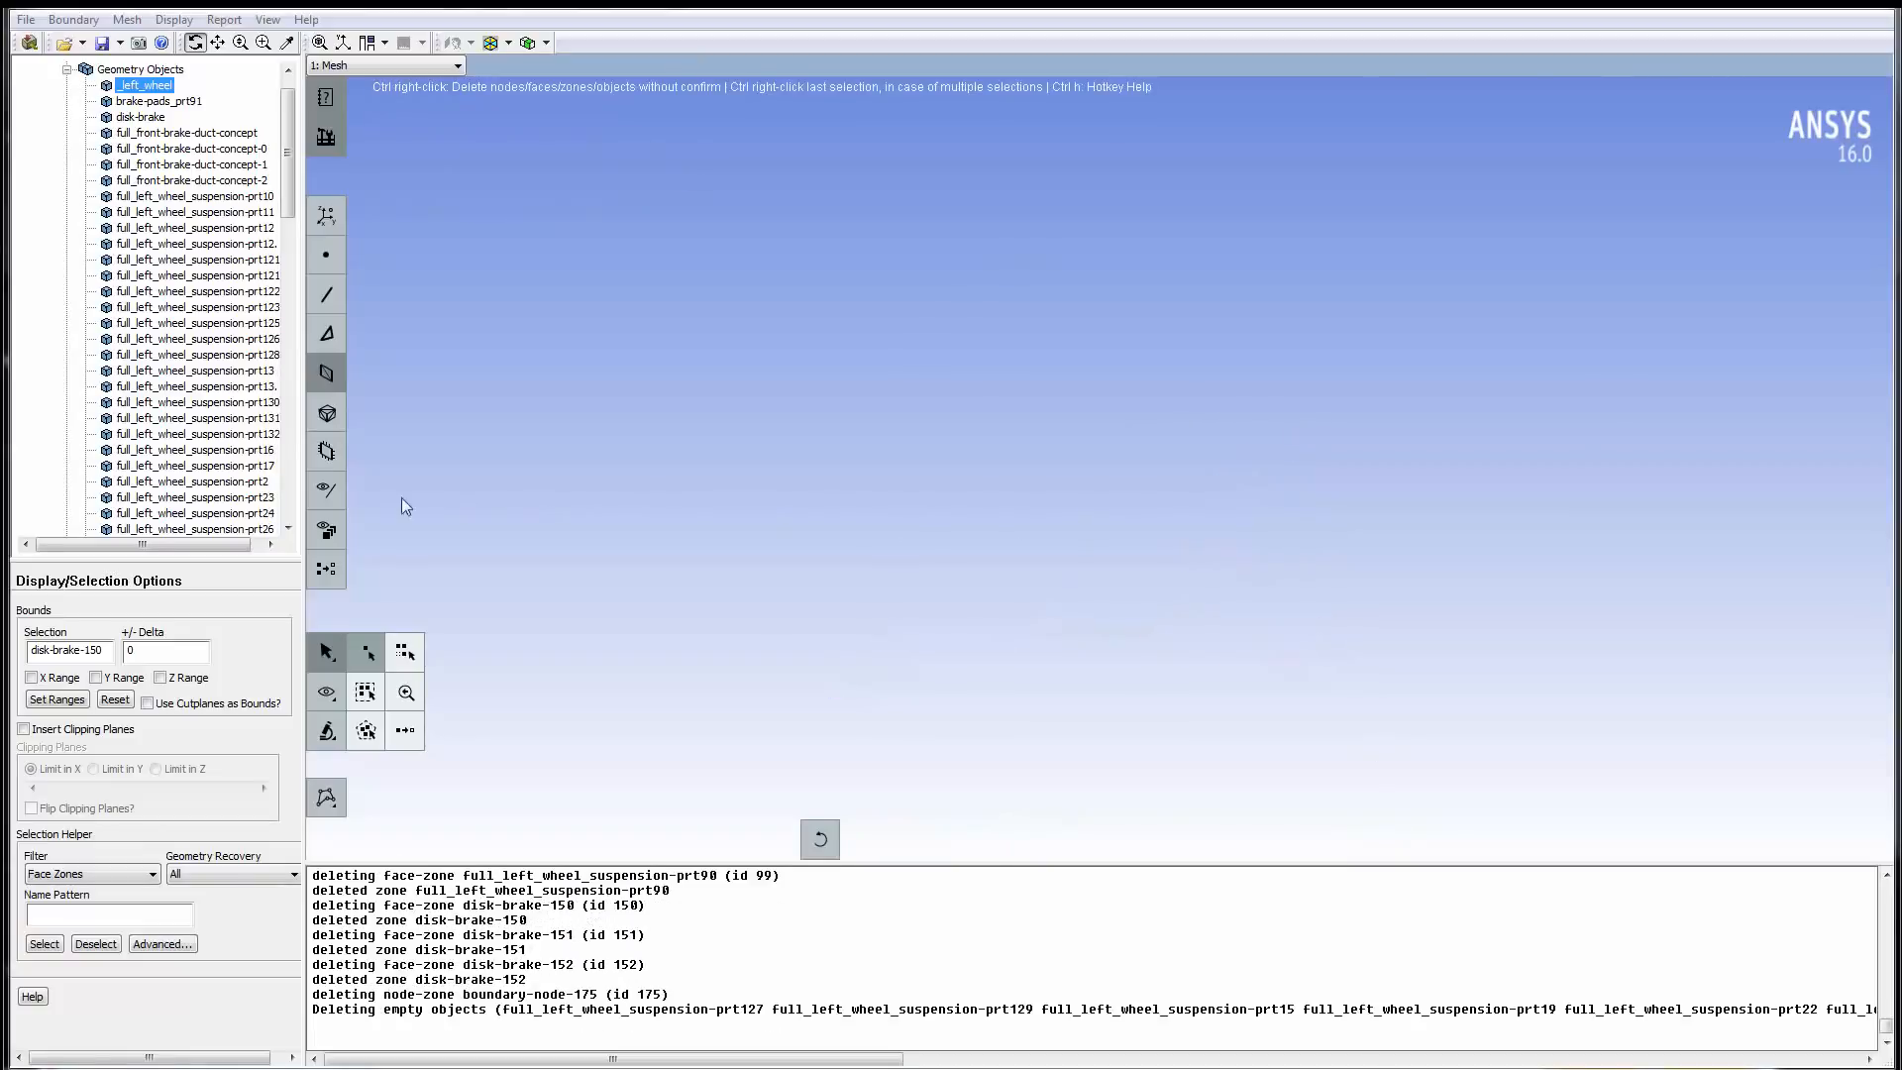
left_click(329, 531)
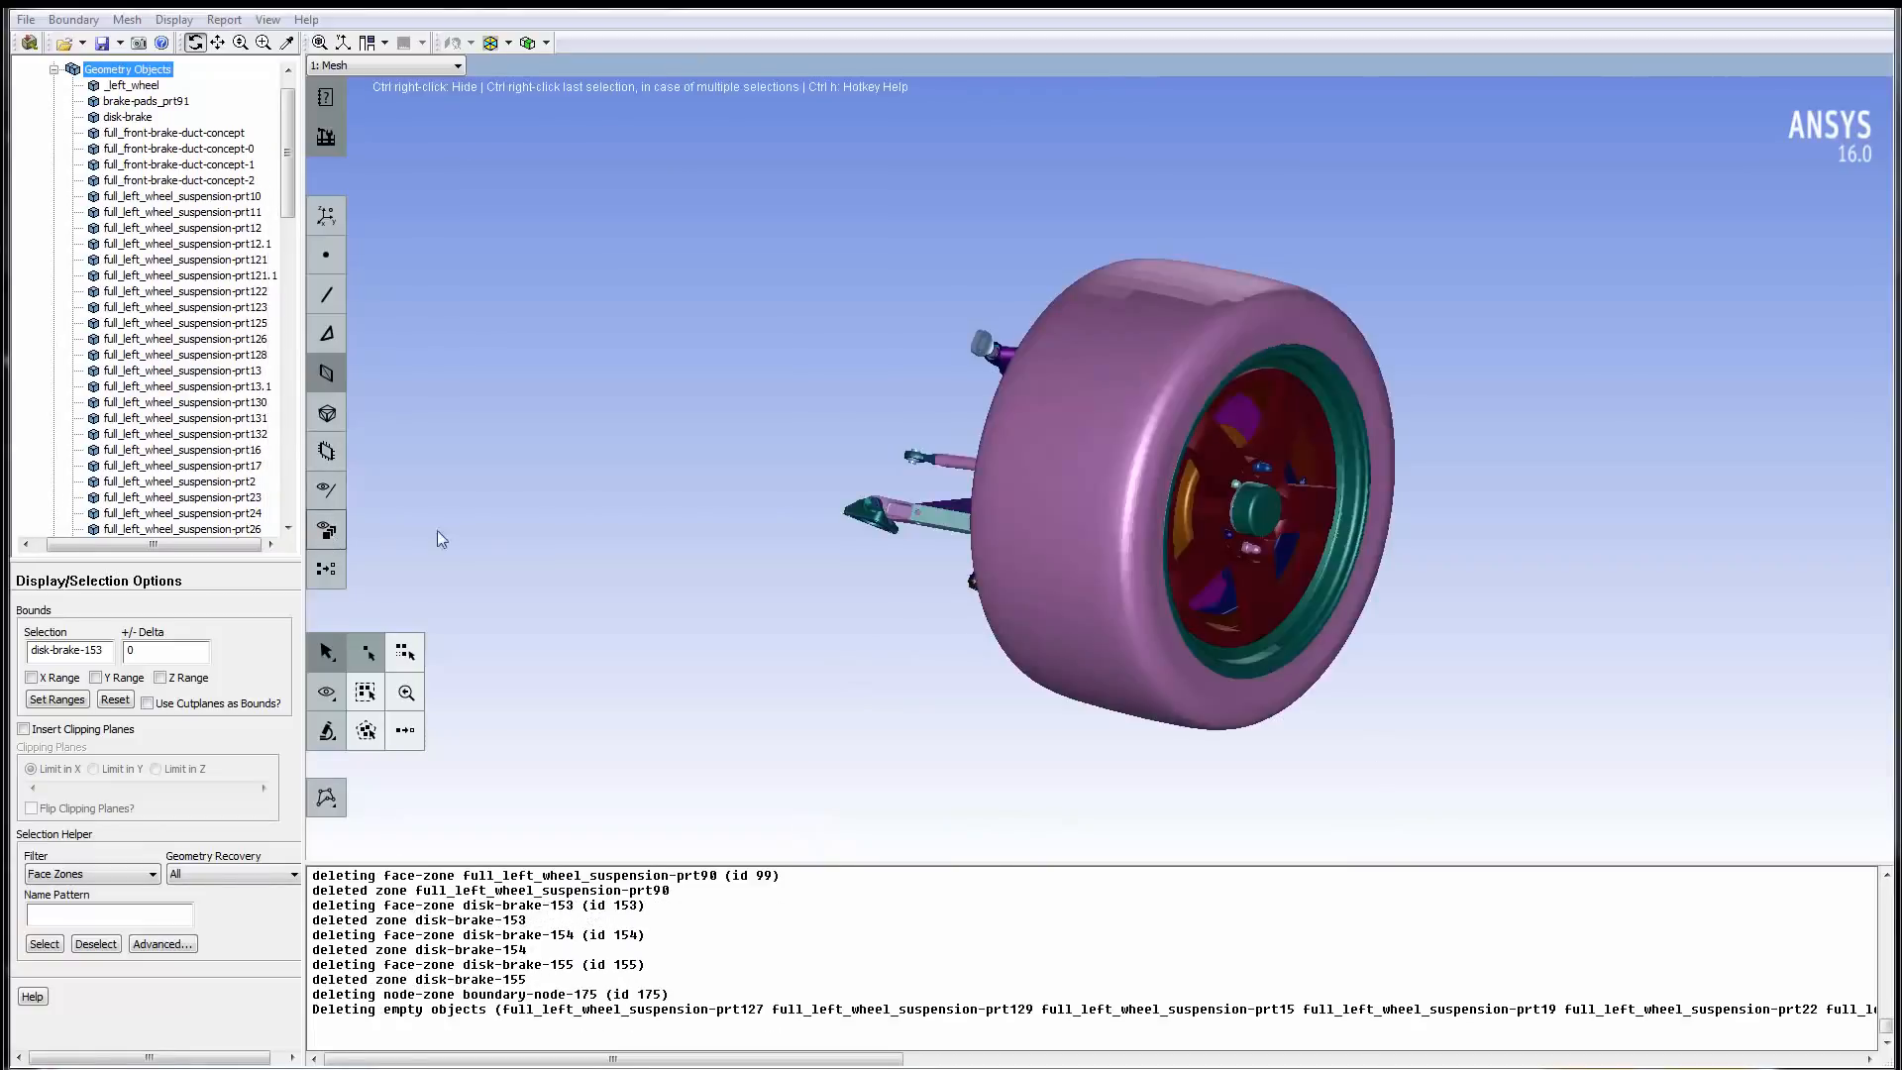
Step: Insert a clipping plane limited in X through the wheel assembly and inspect the hub's cross-section
left_click_drag(1231, 523, 1467, 504)
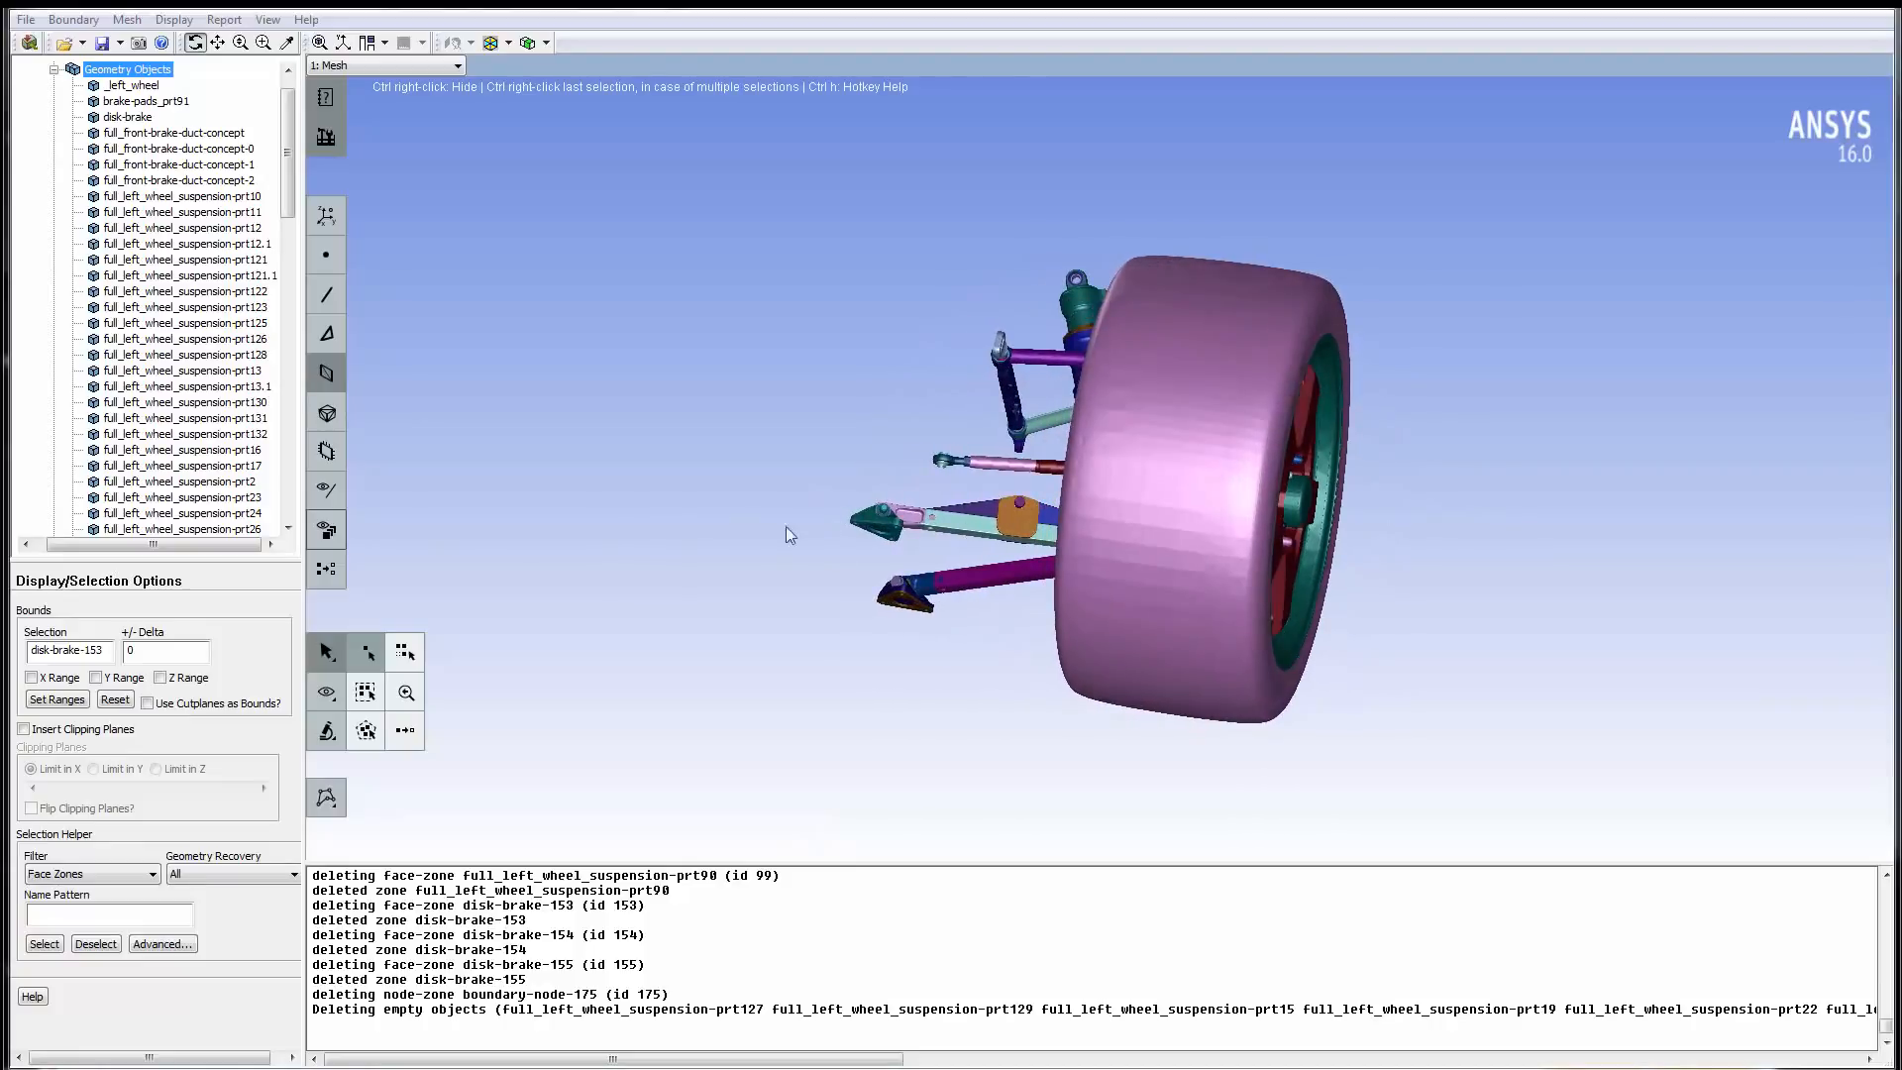
left_click(24, 729)
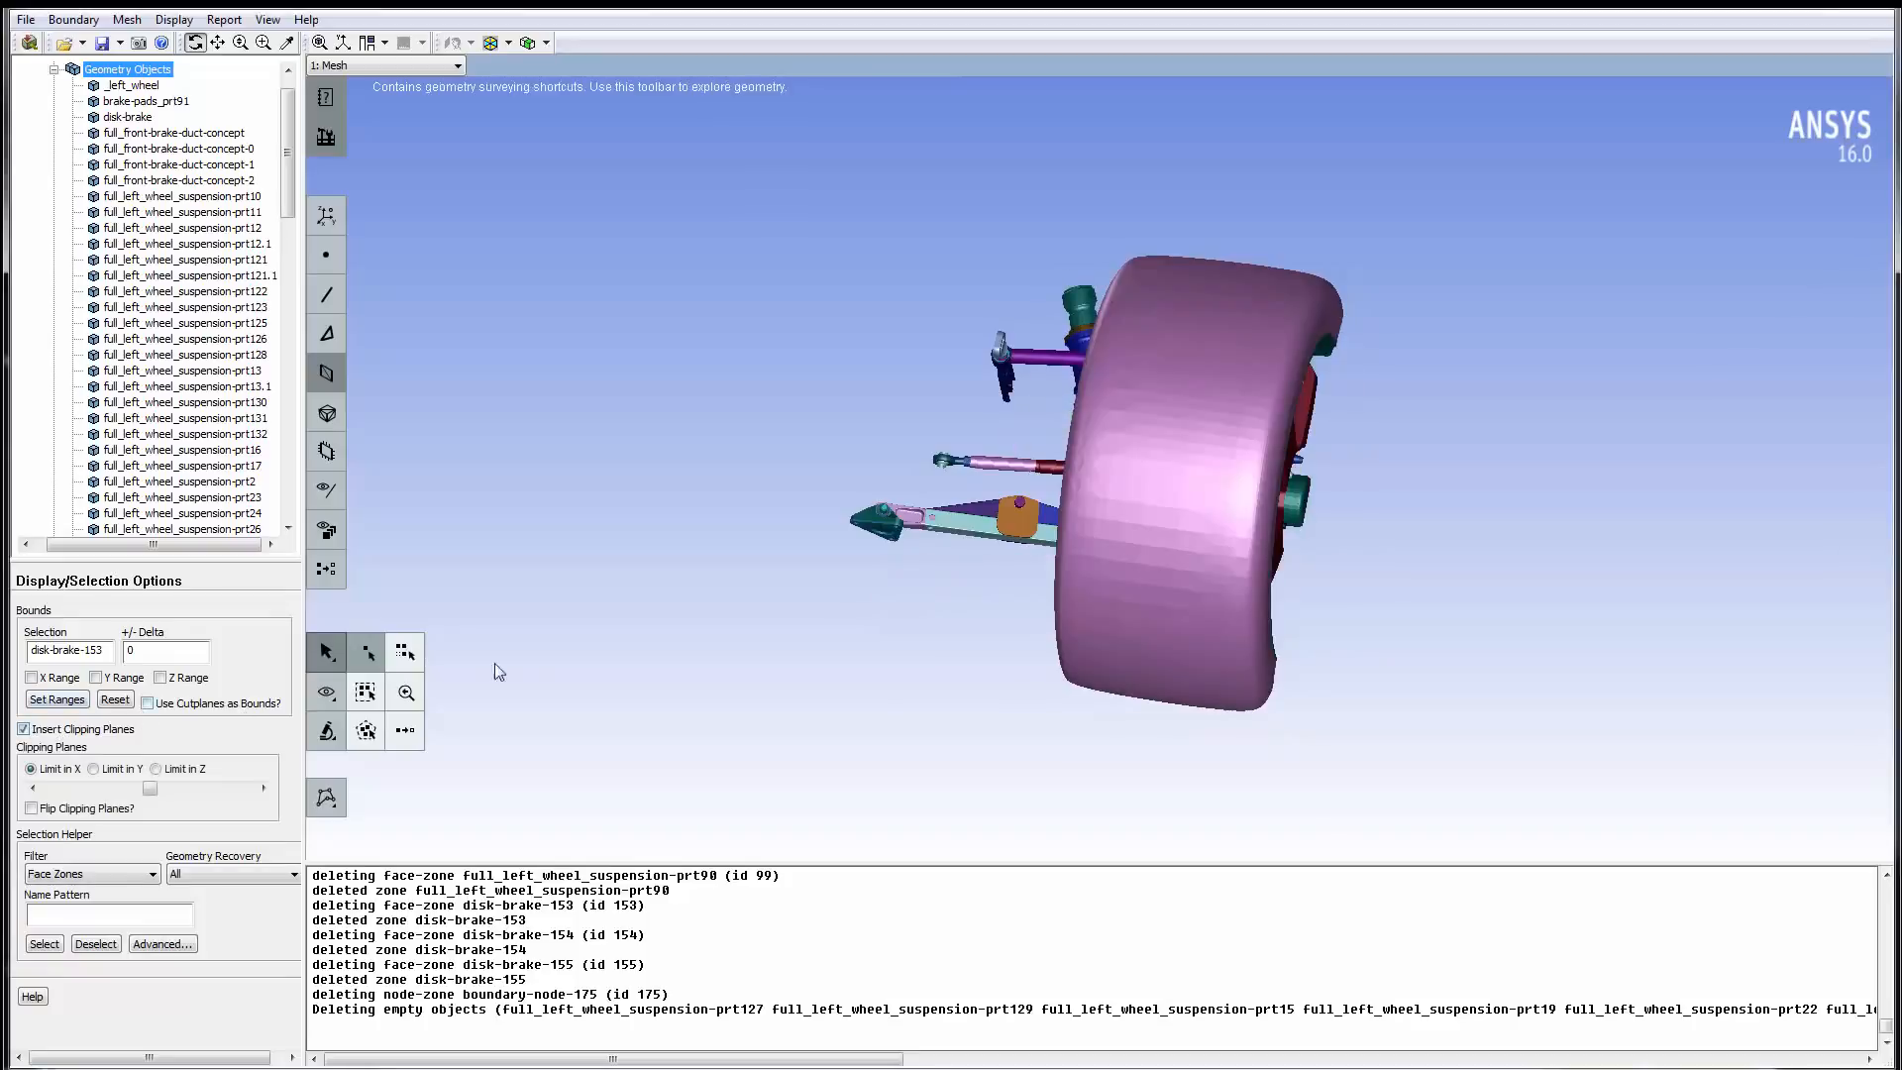
left_click_drag(1405, 531, 695, 467)
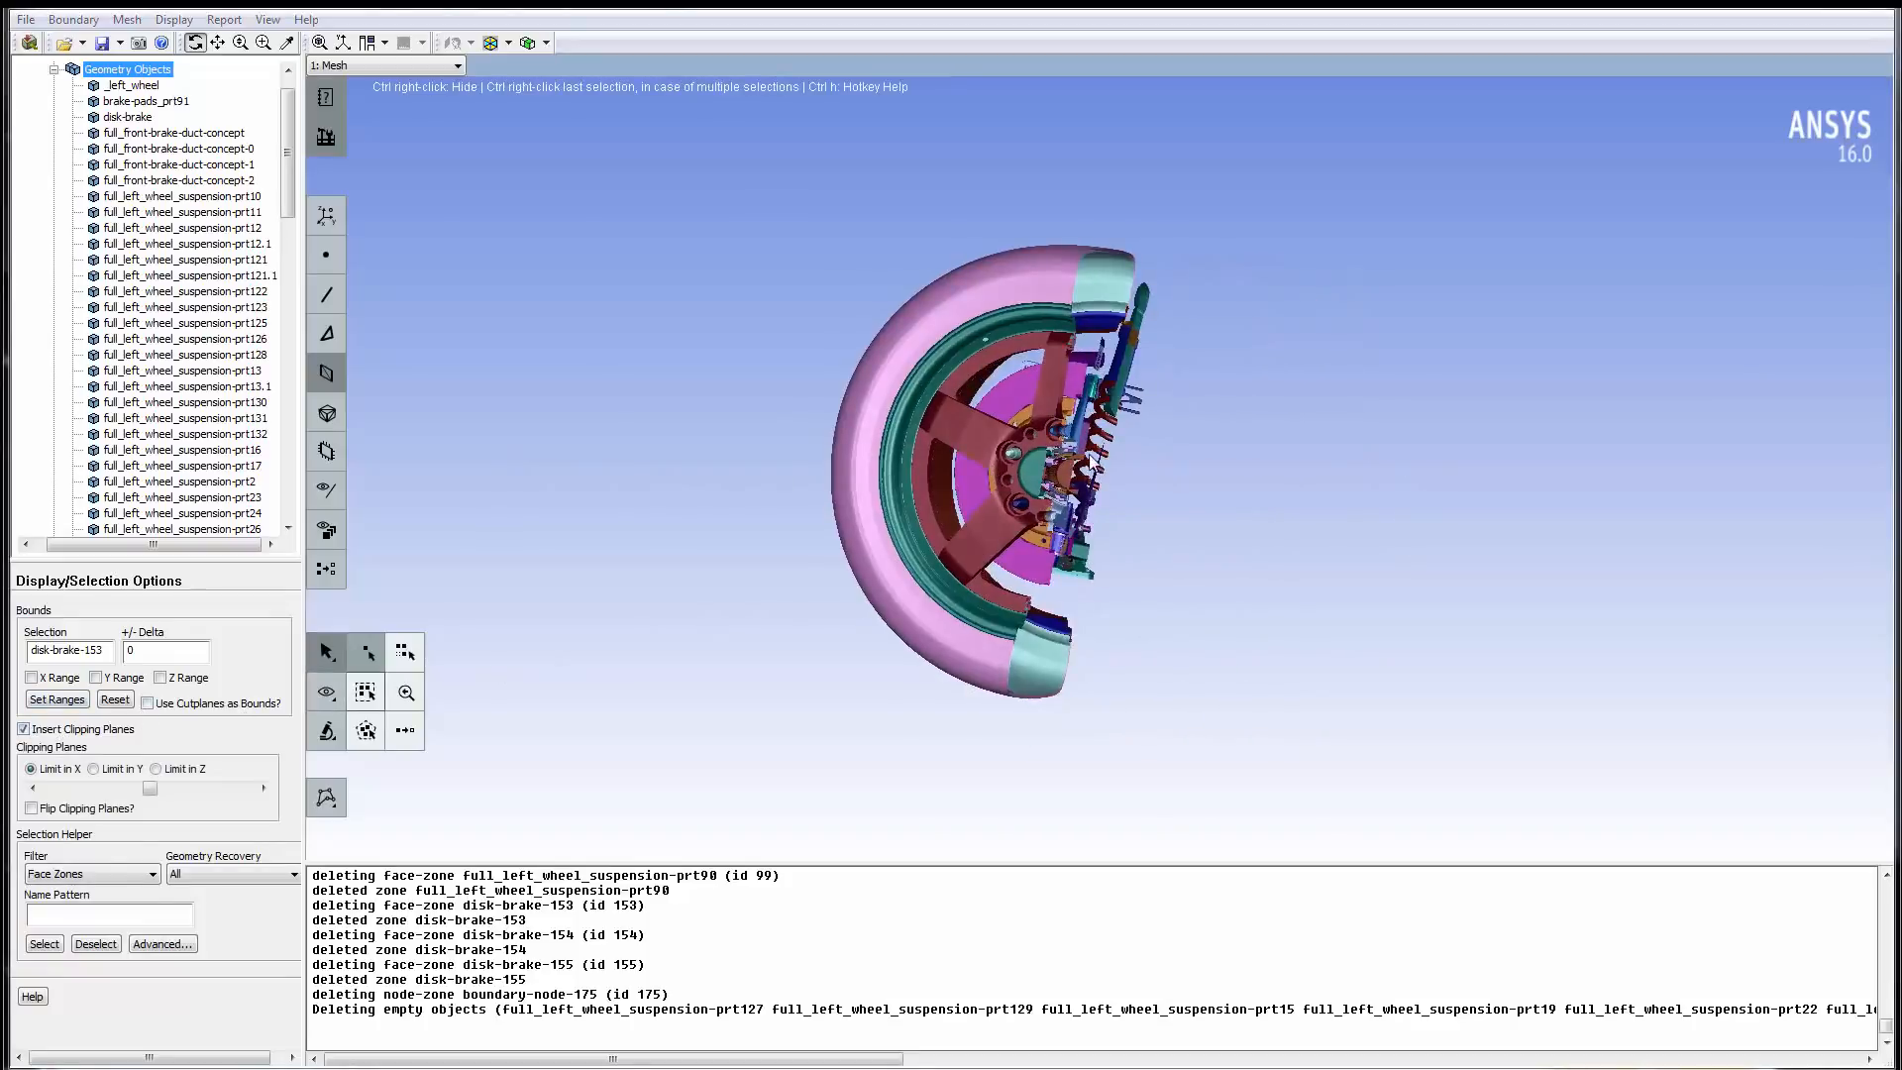
mouse_move(1090, 461)
left_mouse_down()
mouse_move(895, 440)
mouse_move(895, 366)
left_mouse_up()
middle_click_drag(896, 367, 1102, 541)
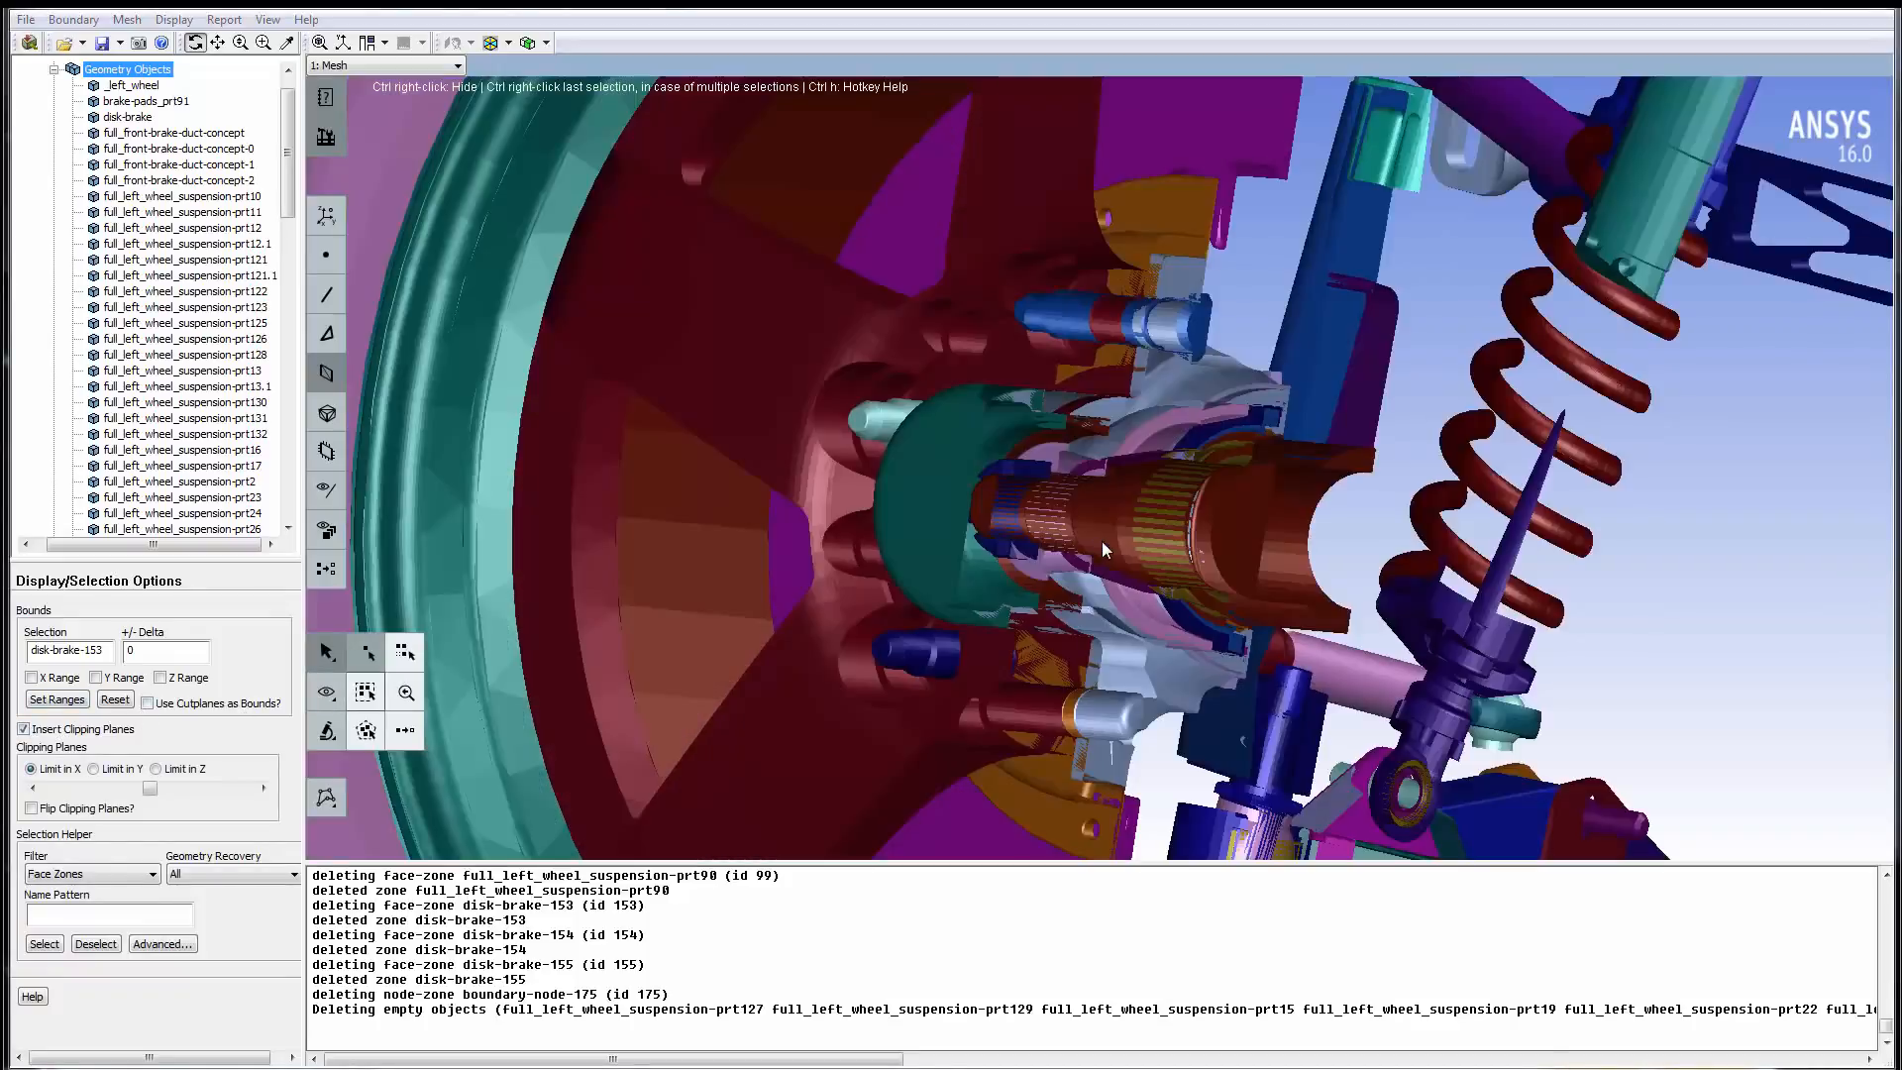
left_click_drag(1102, 541, 1353, 500)
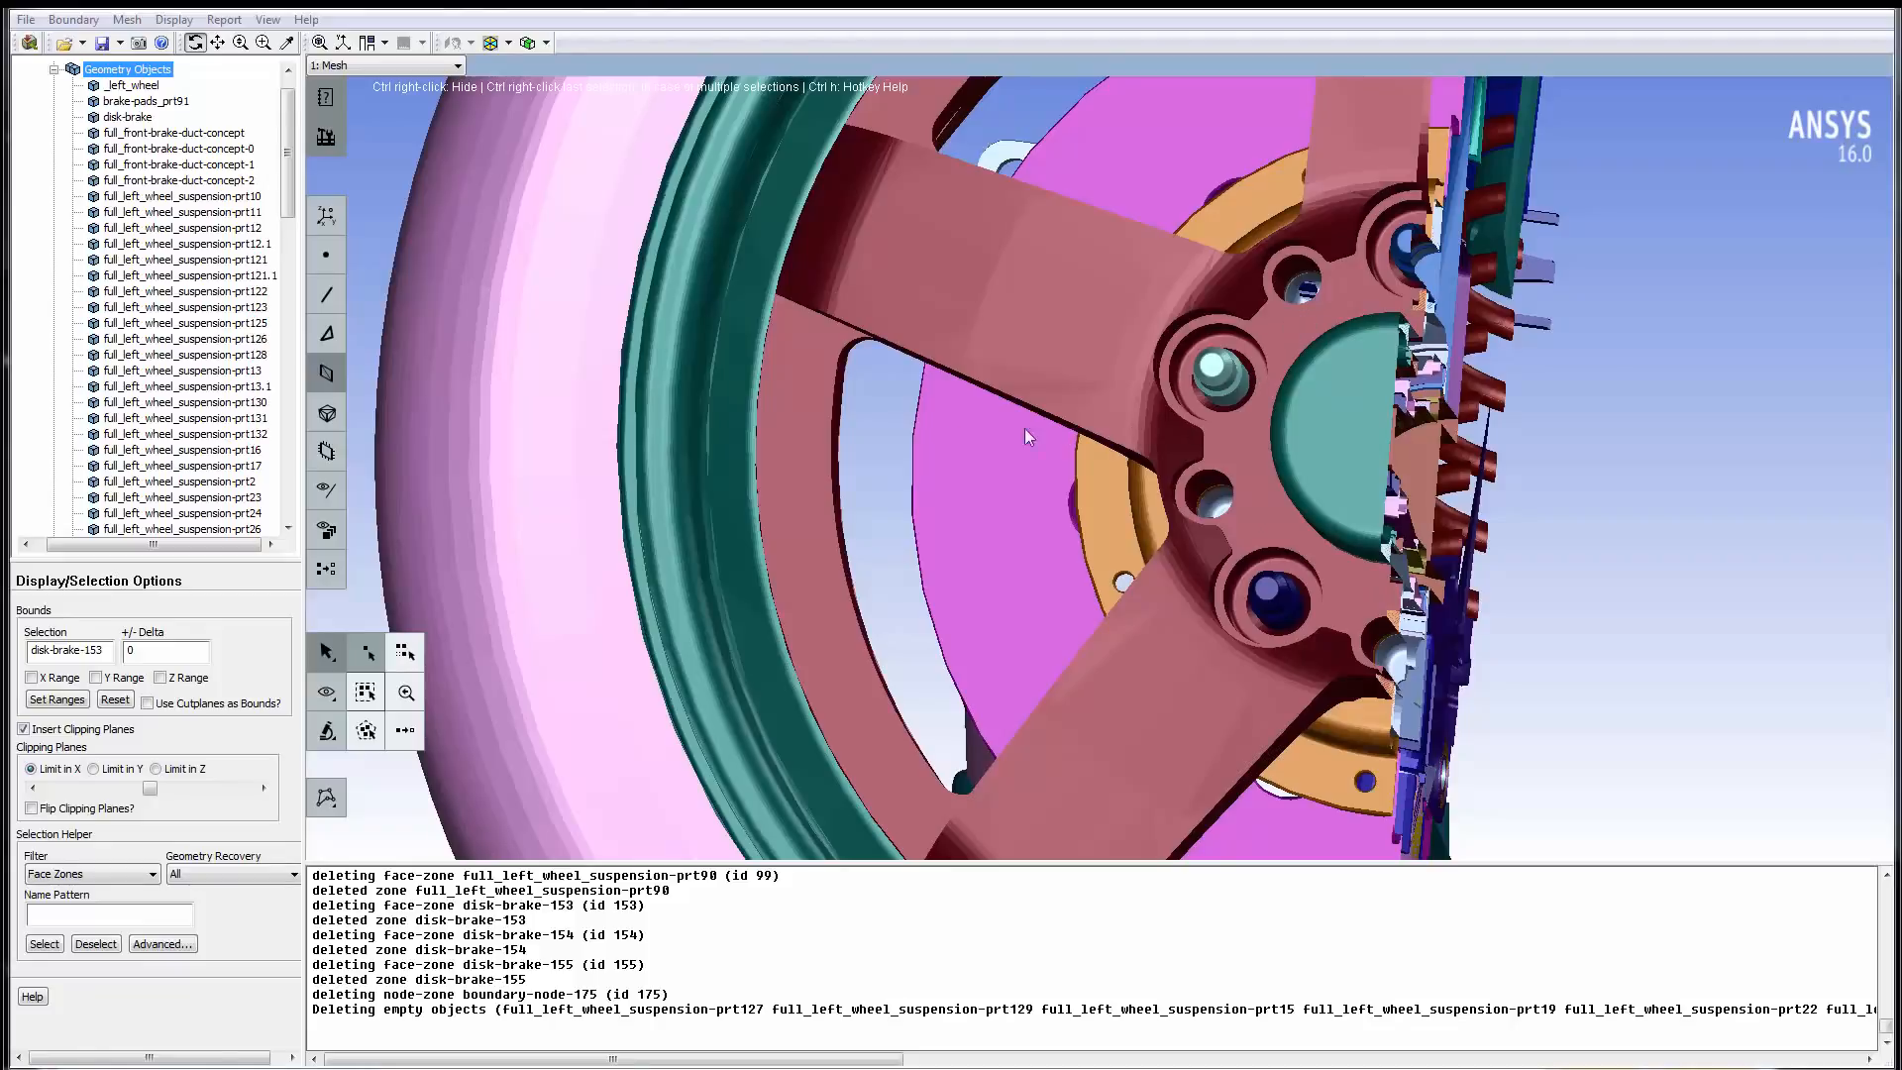
Step: Fill the bolt holes in the wheel's hub area with Repair, using a face on the hub surface between the holes as seed
left_click(327, 337)
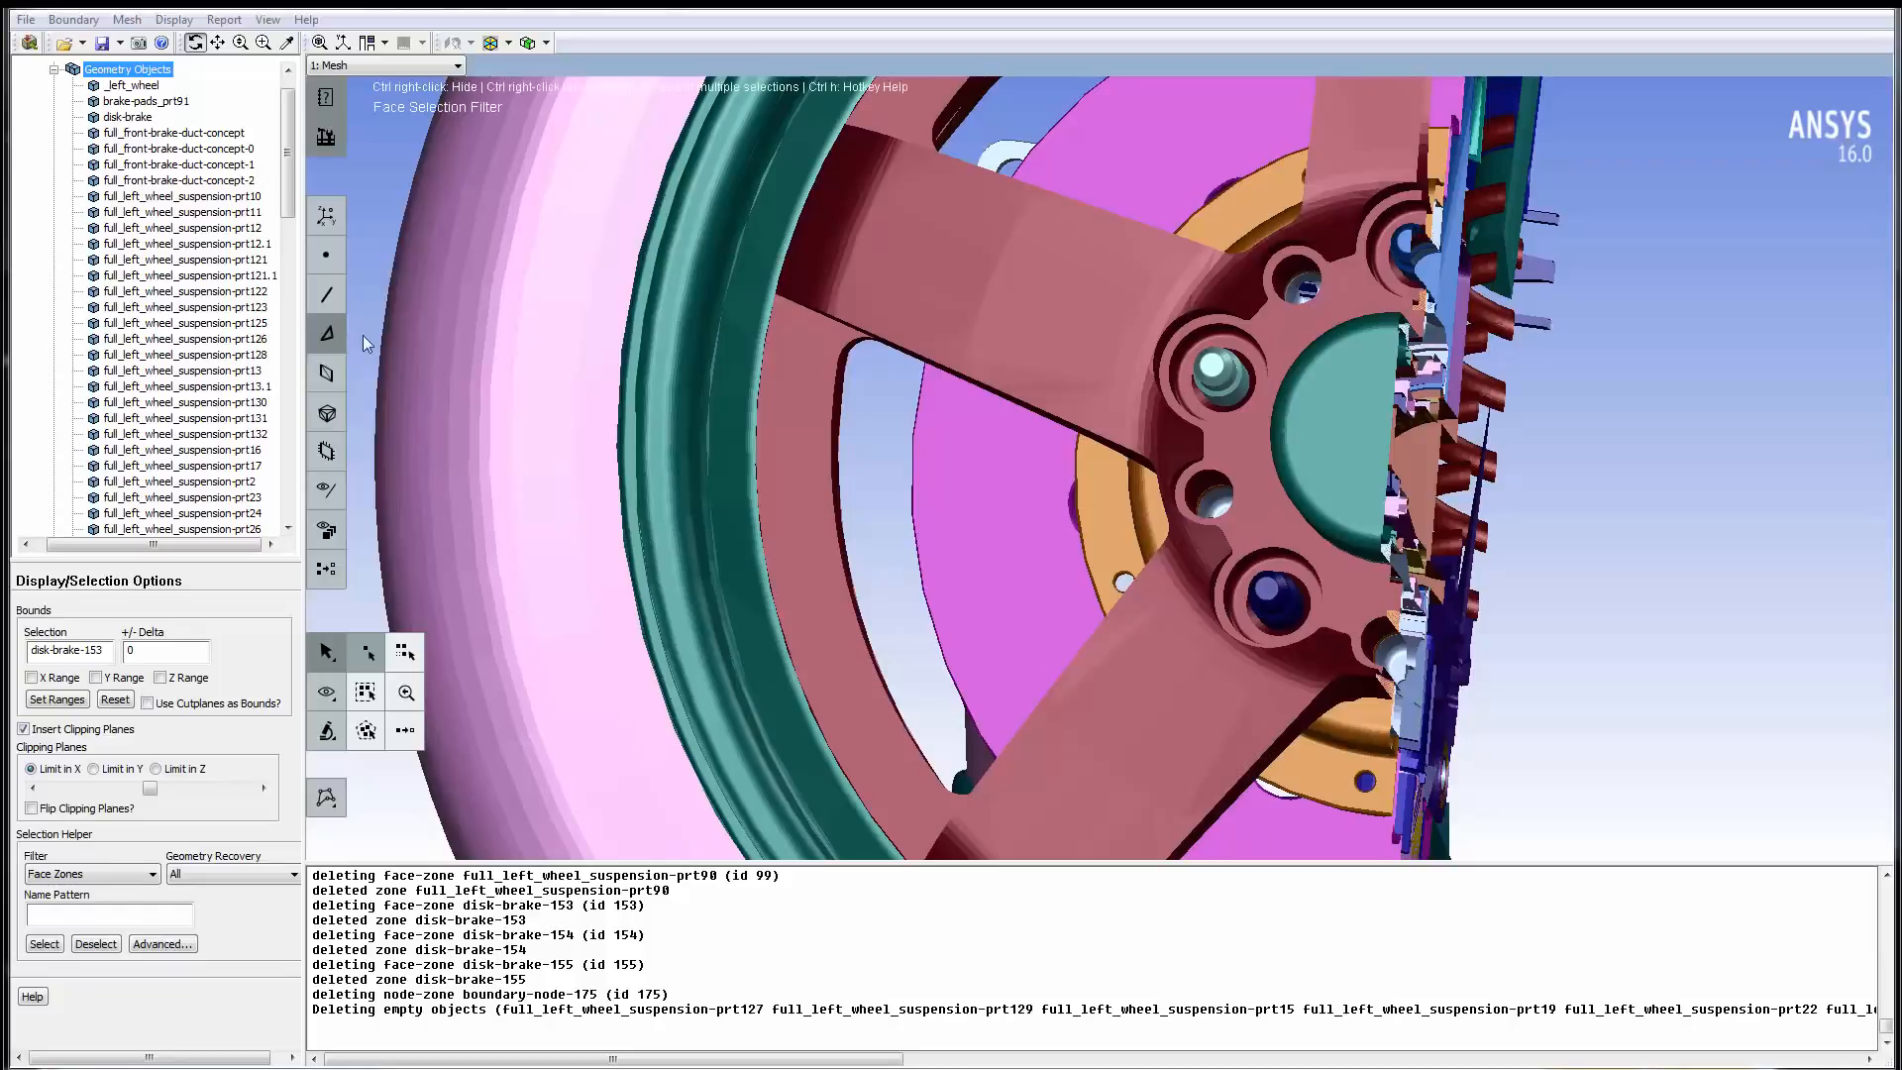
right_click(1292, 336)
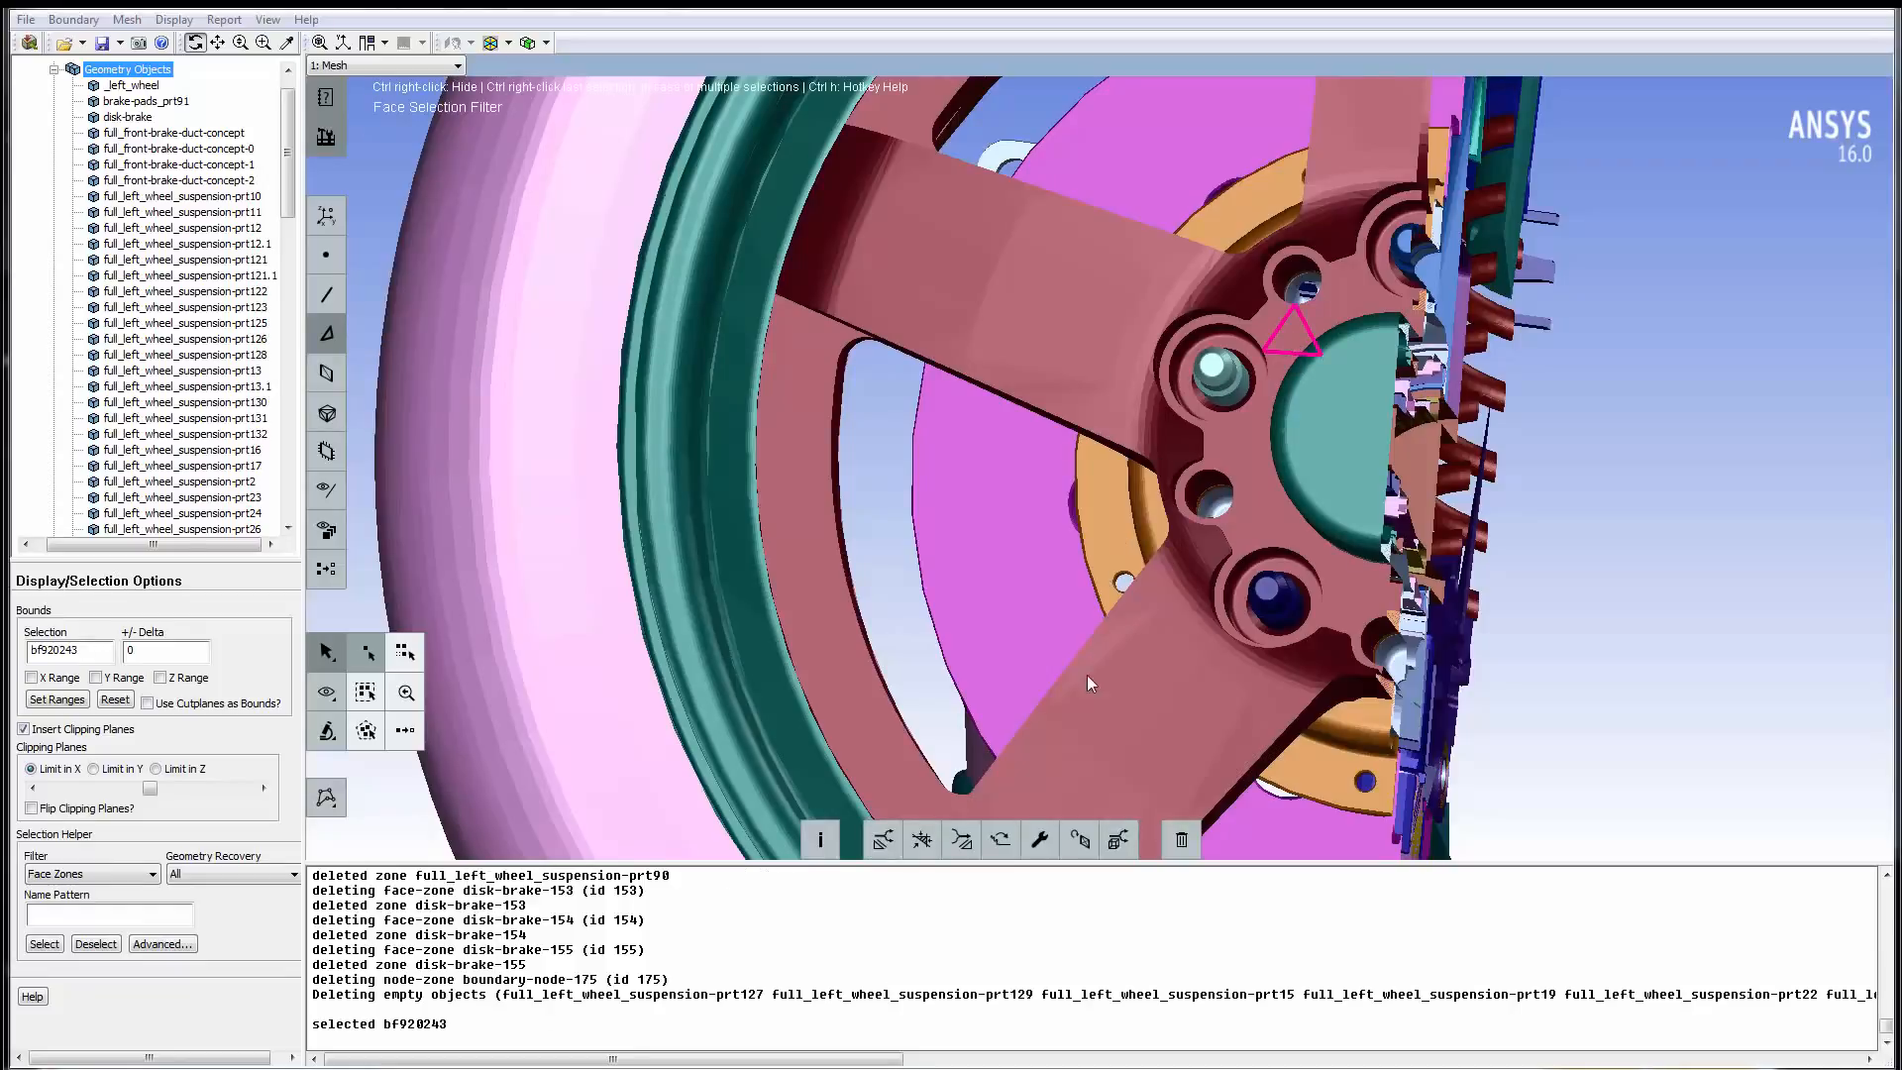
left_click(1039, 839)
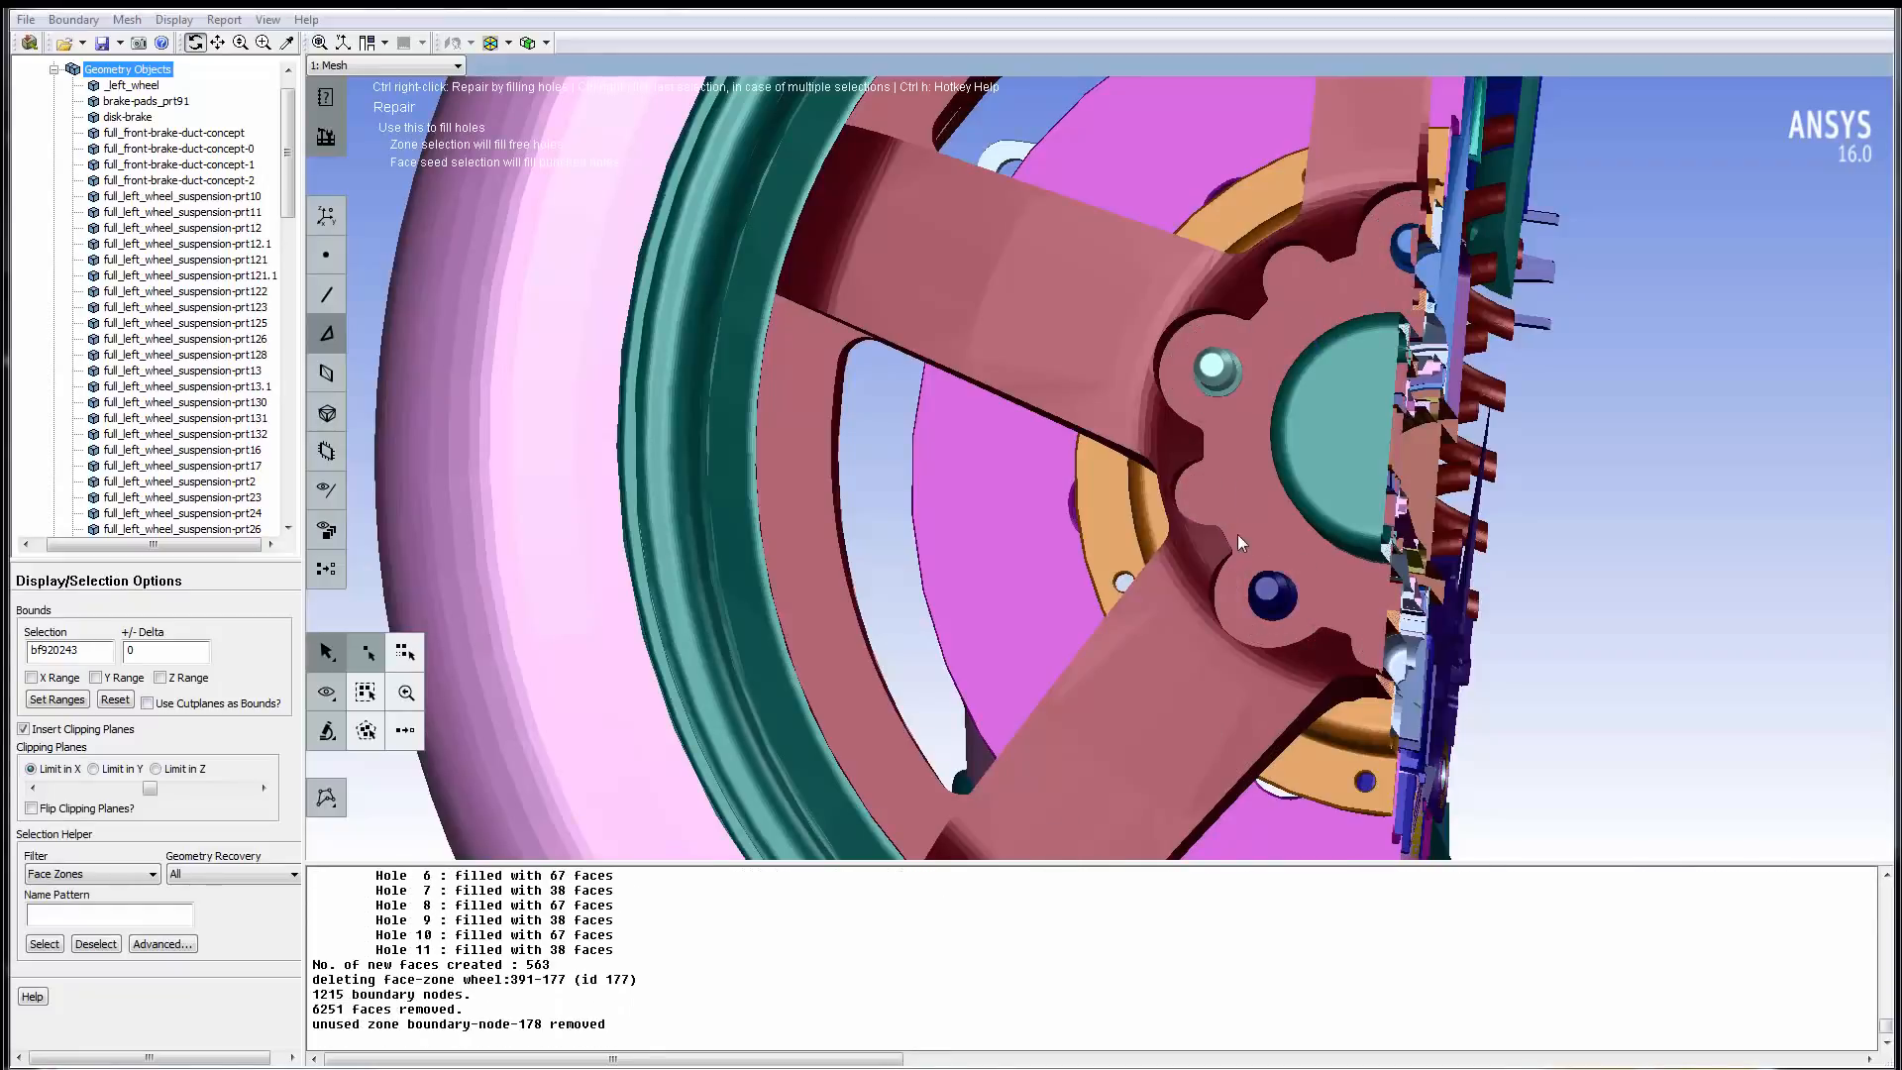
Step: Remove the clipping plane, select all objects matching the name pattern full*, and draw only those objects
left_click(24, 729)
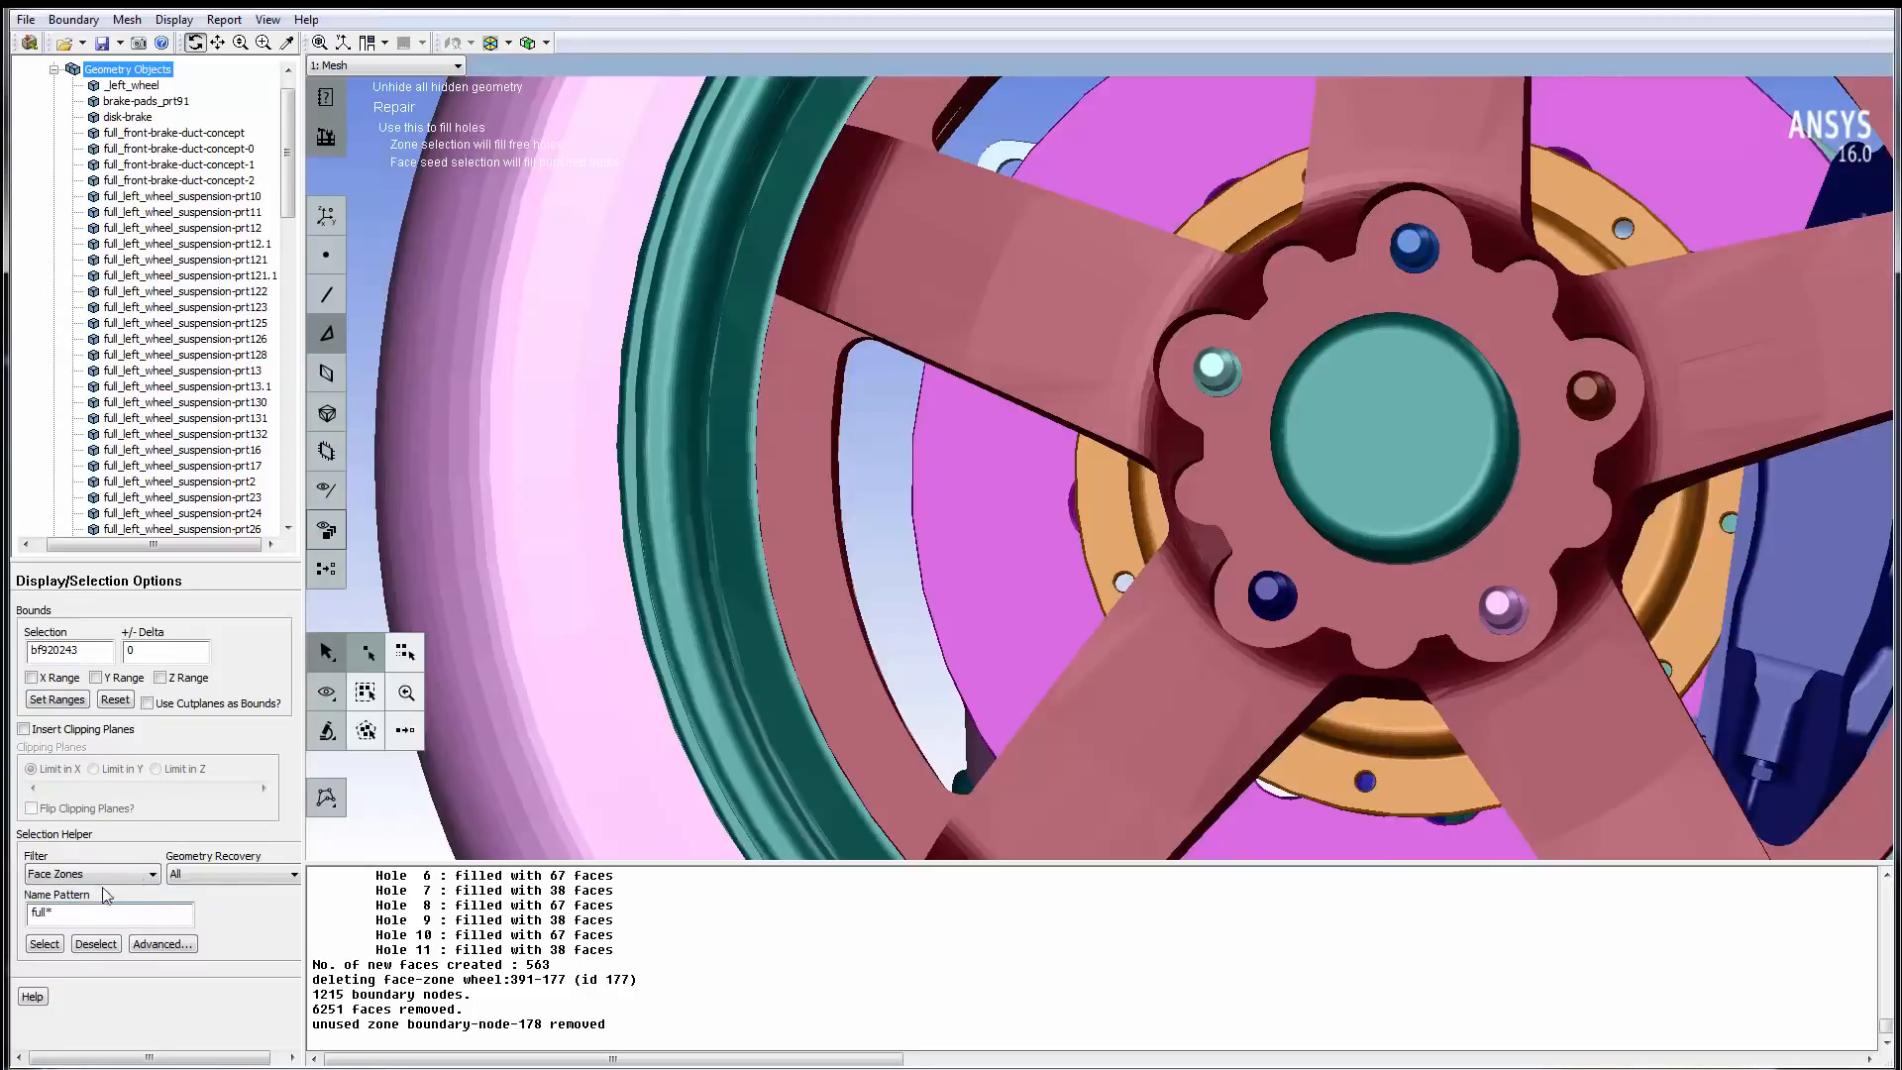
left_click(135, 874)
left_click(121, 927)
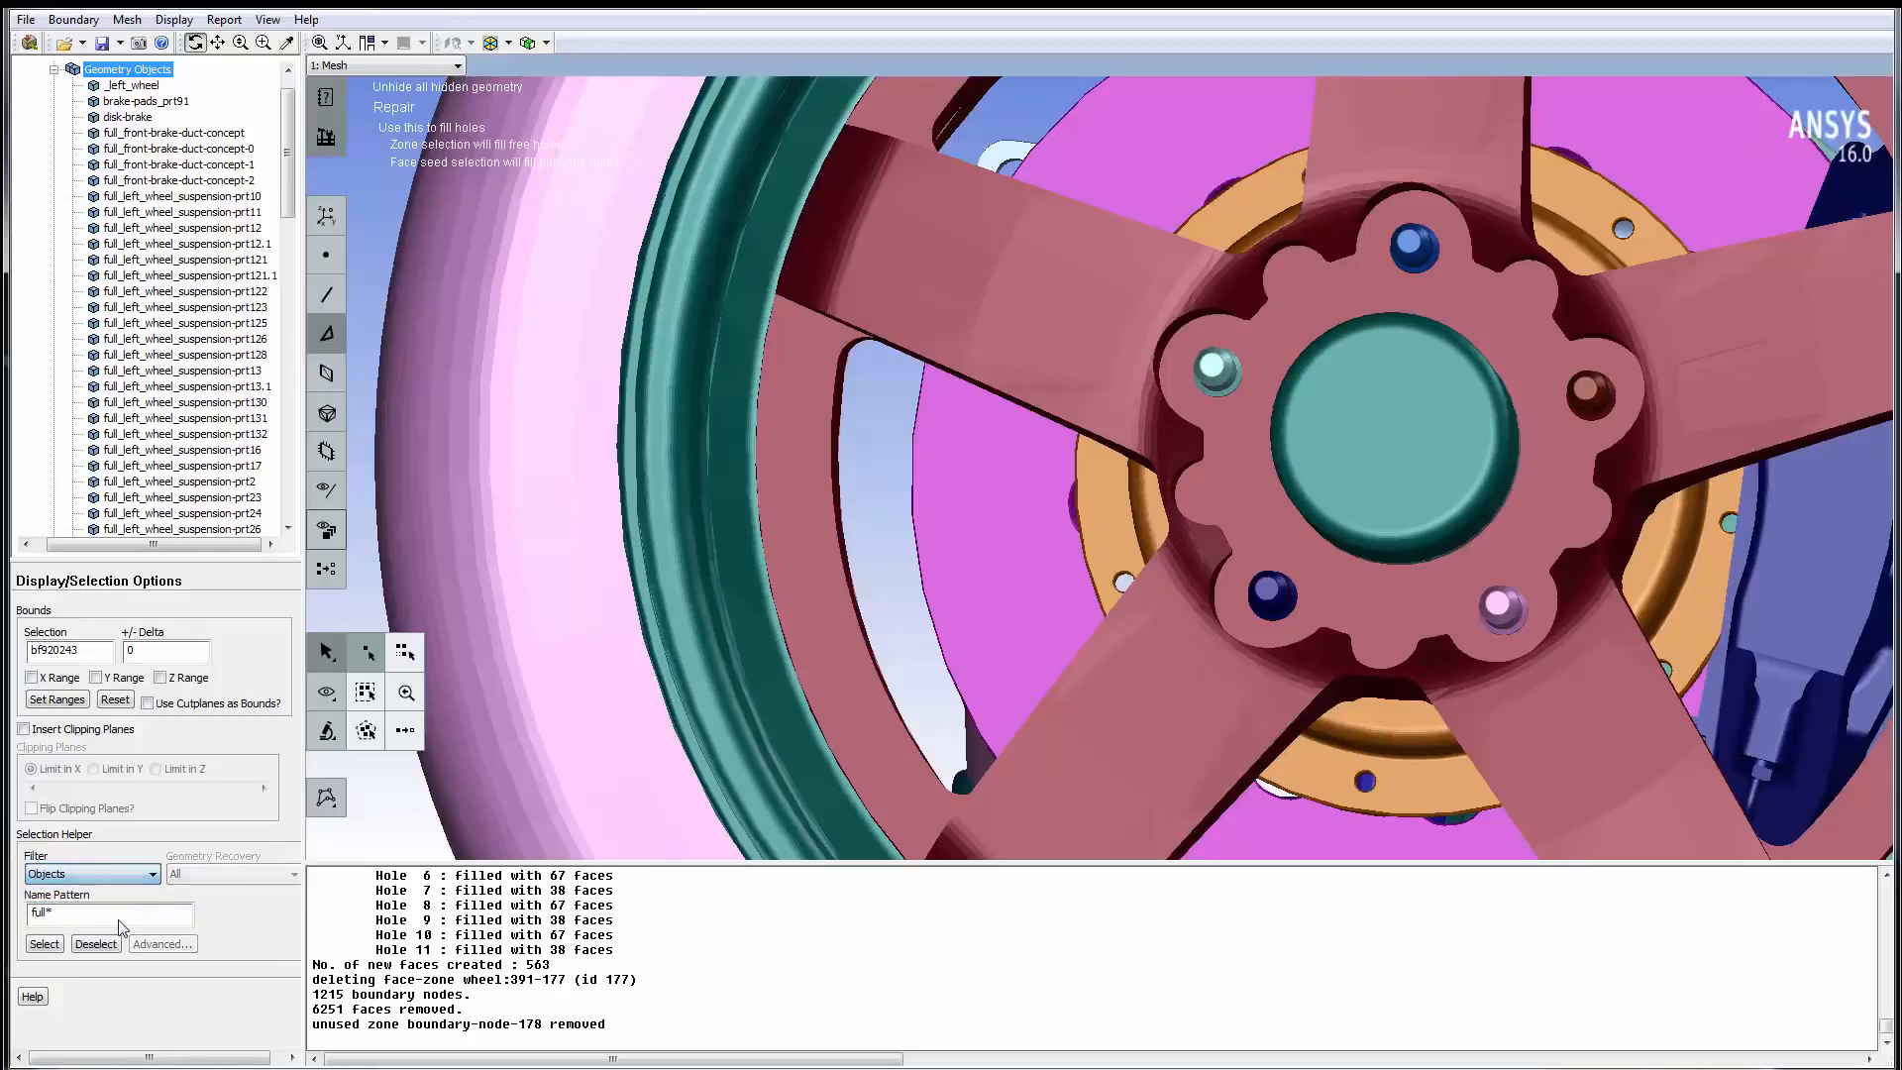
left_click(44, 946)
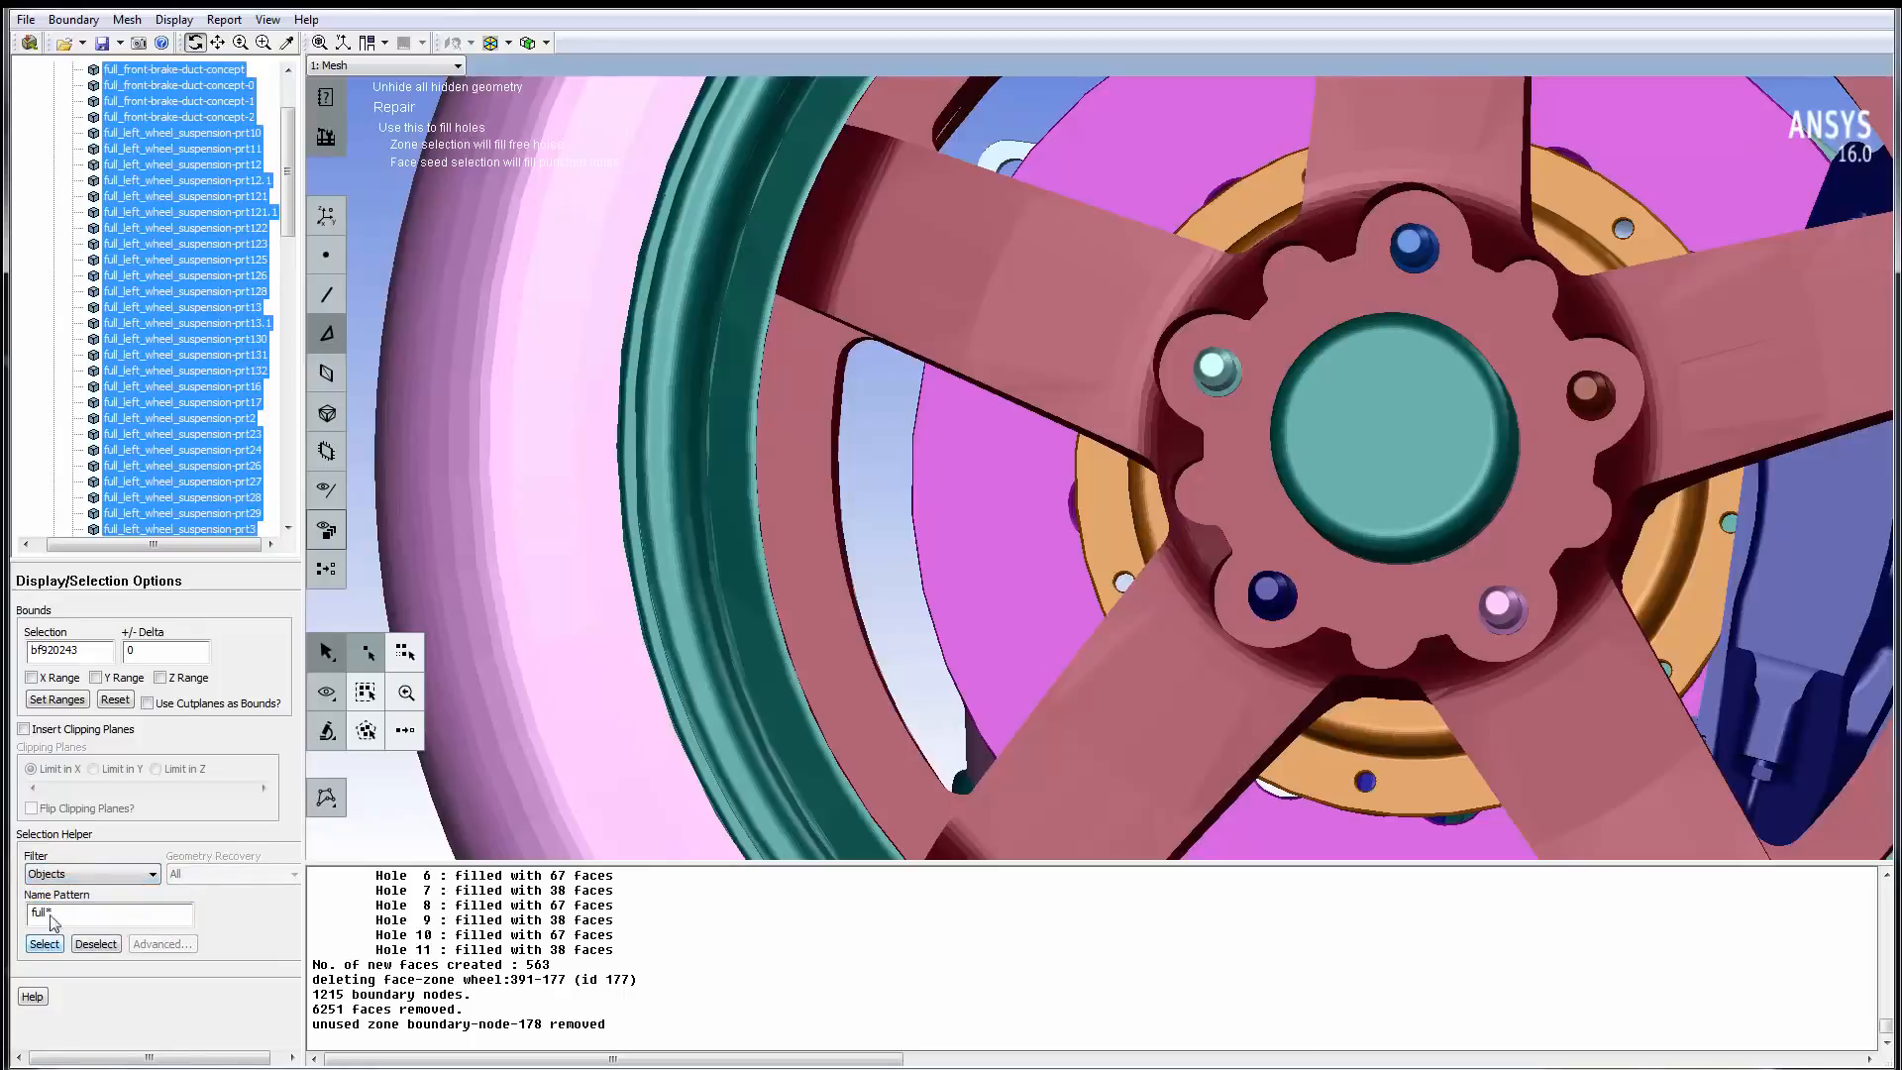
right_click(174, 299)
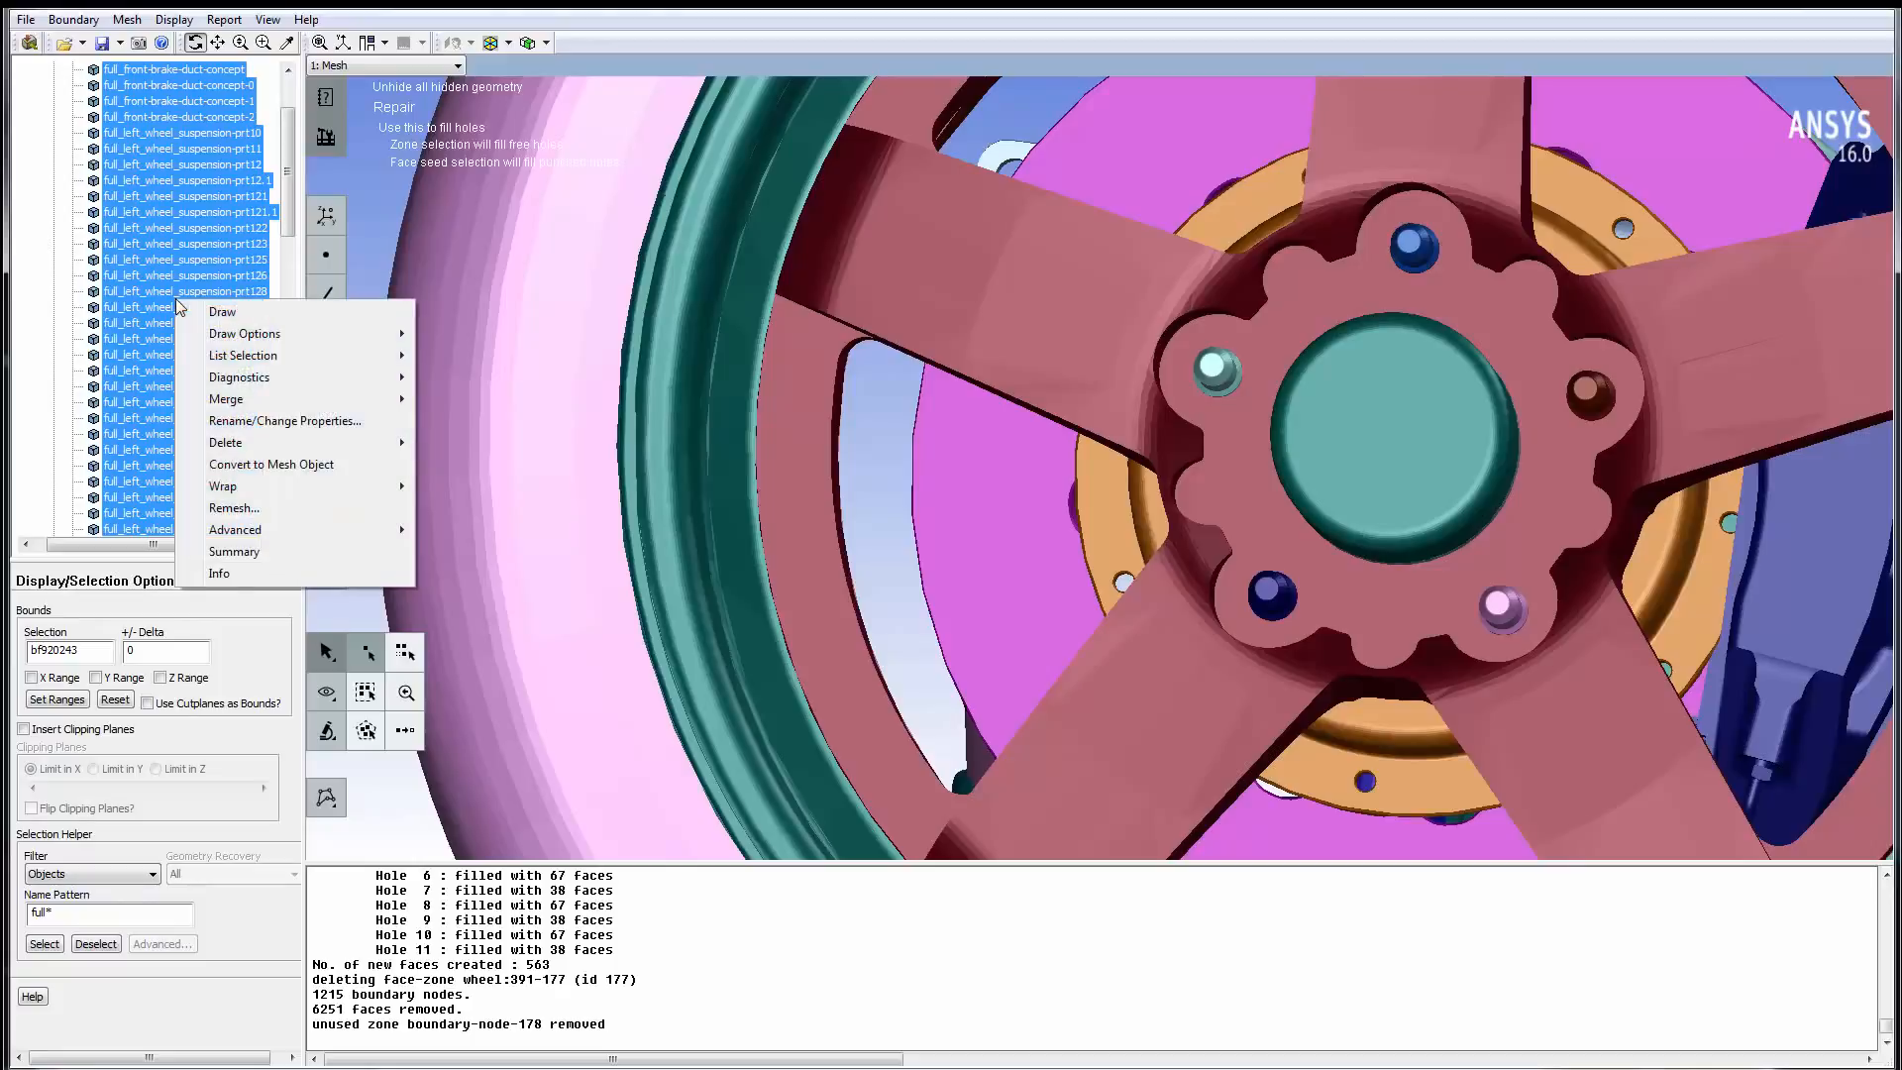
left_click(248, 311)
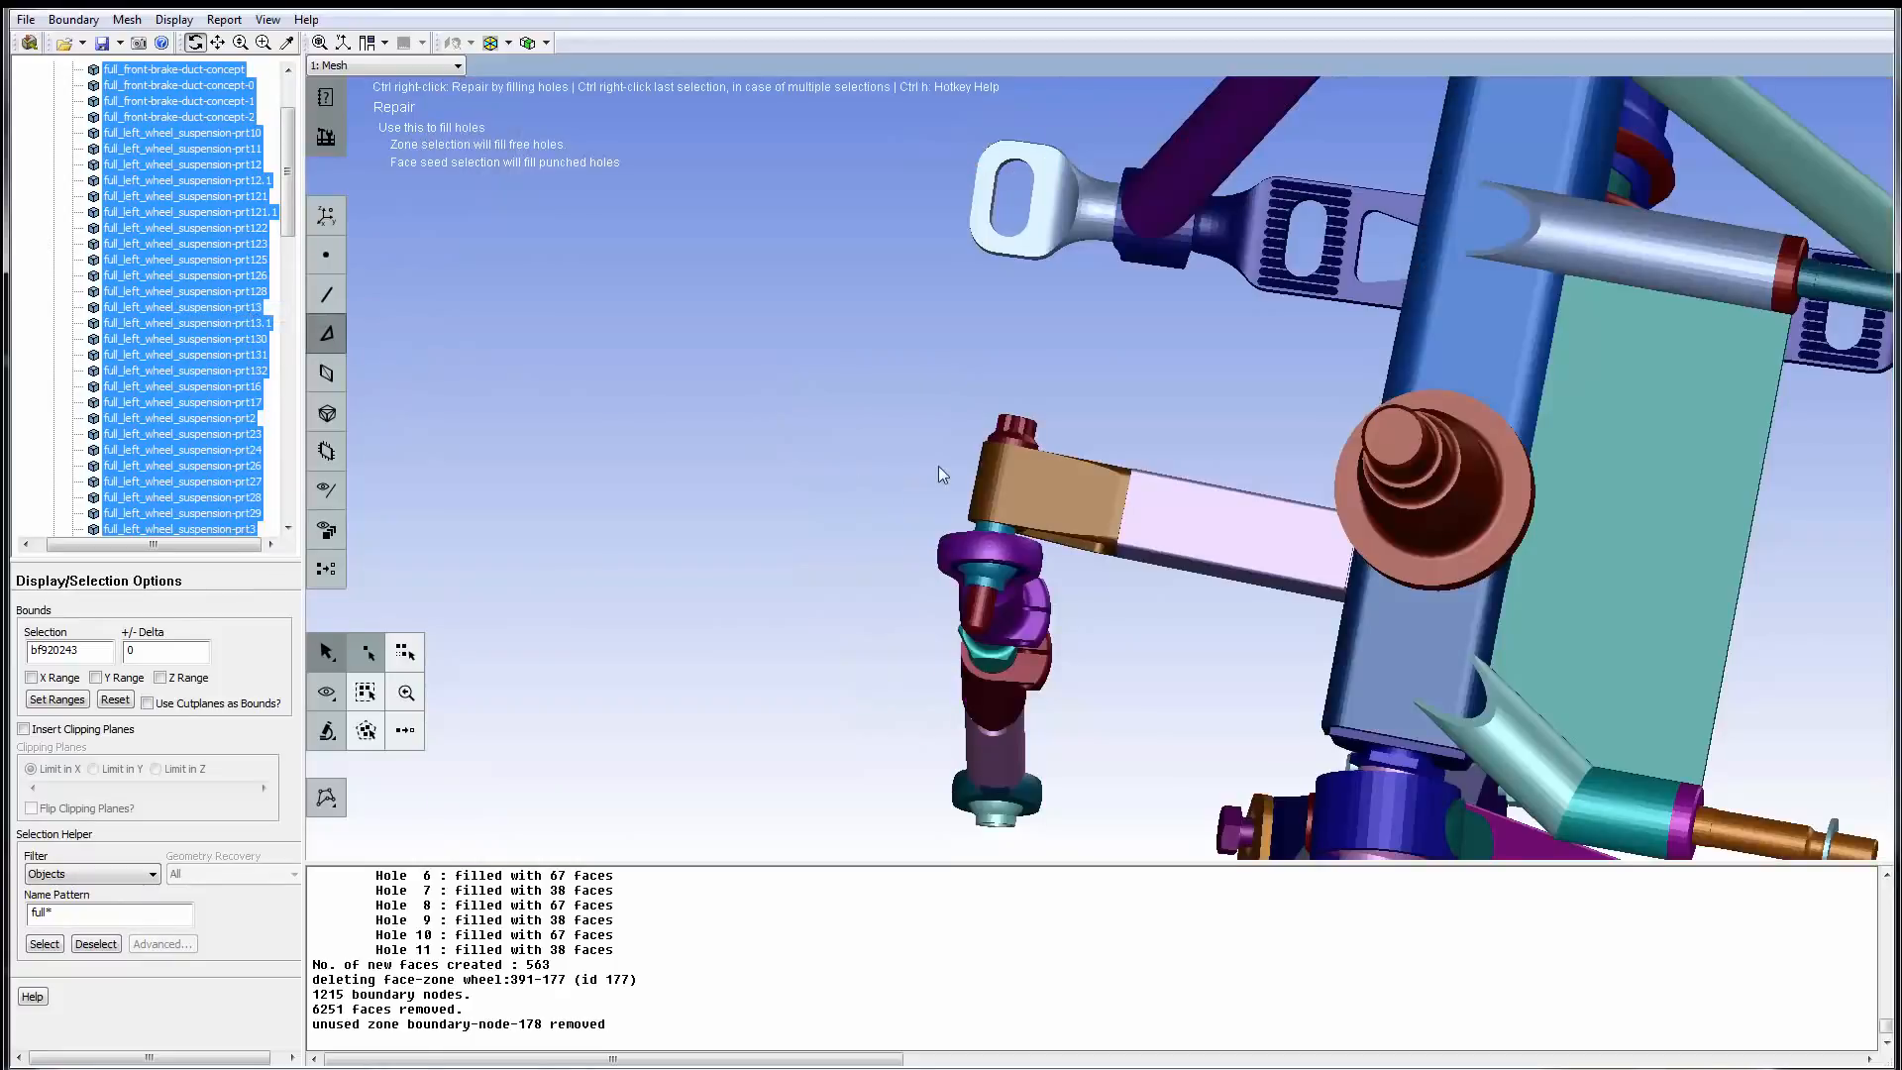
Step: Isolate the face zone of the flat suspension link with the triangular and slotted cutouts
left_click_drag(938, 466, 1441, 596)
middle_click_drag(1441, 596, 931, 254)
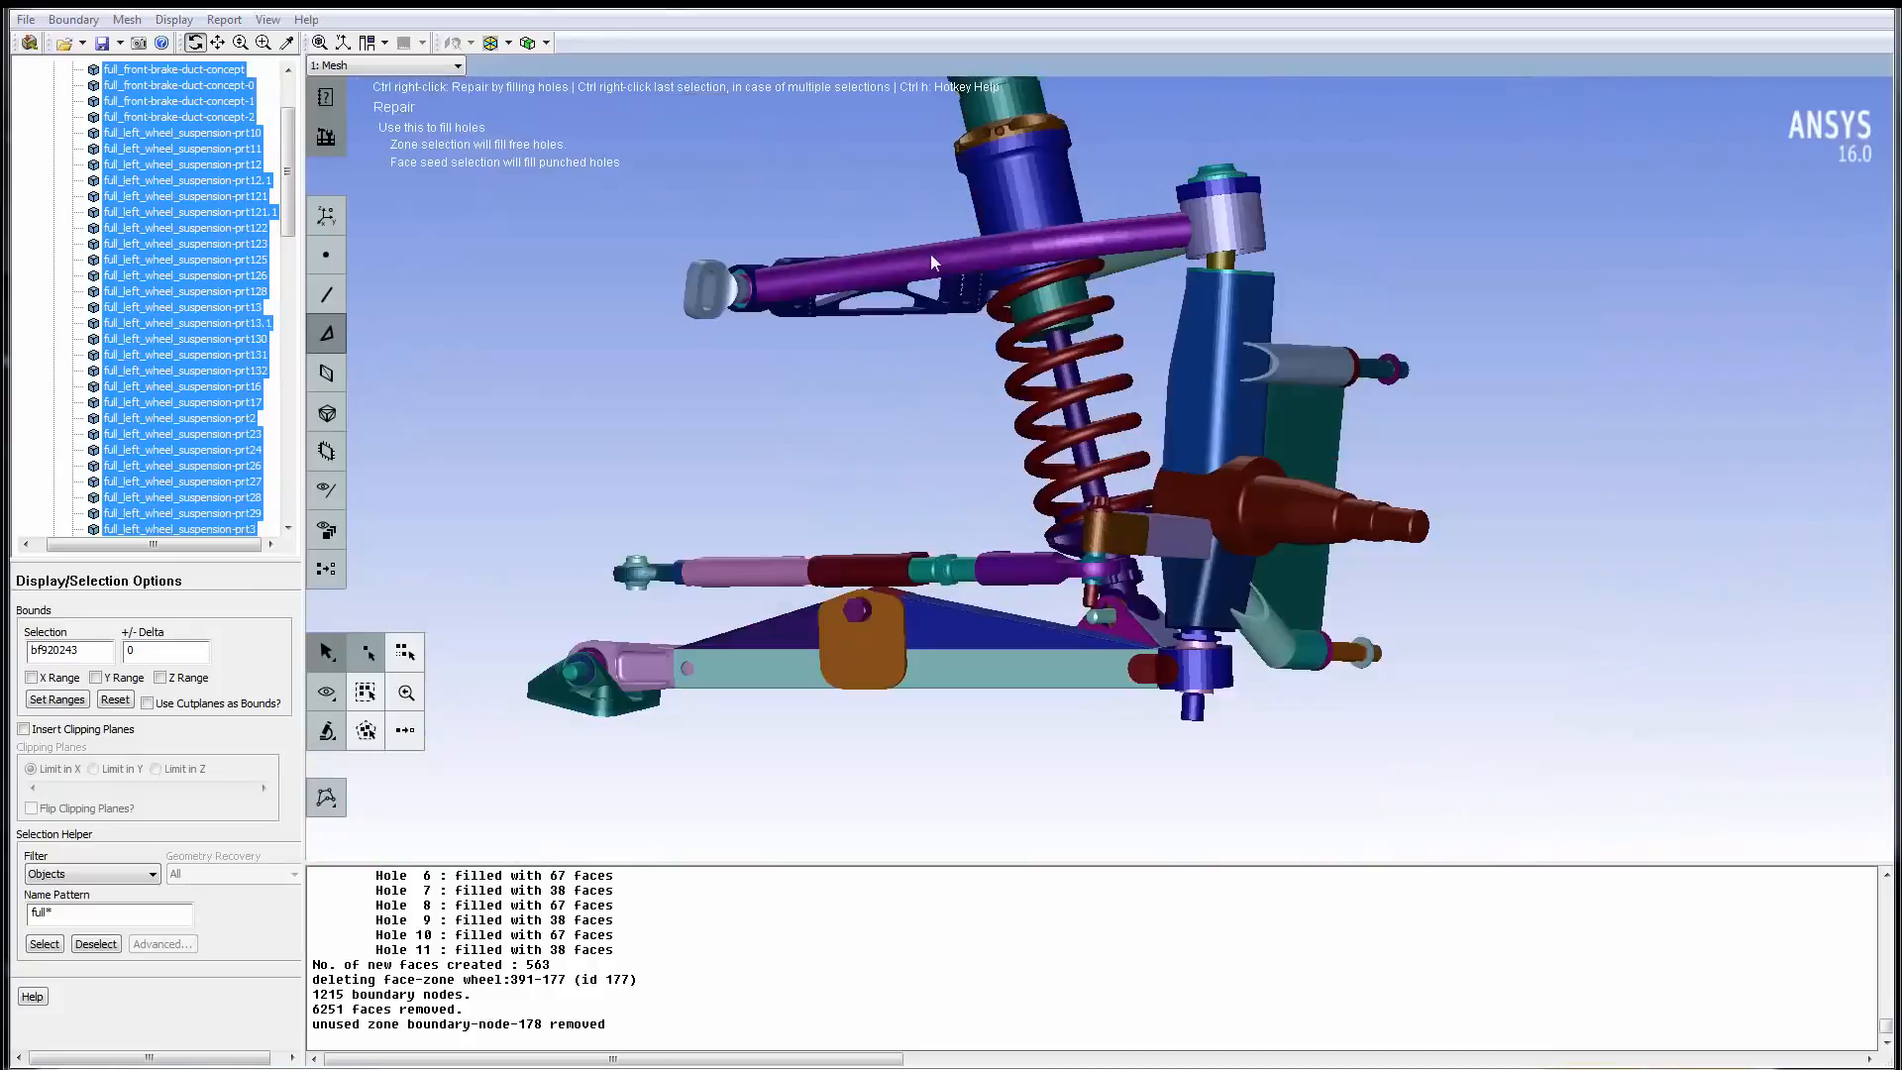
left_click_drag(969, 366, 1443, 399)
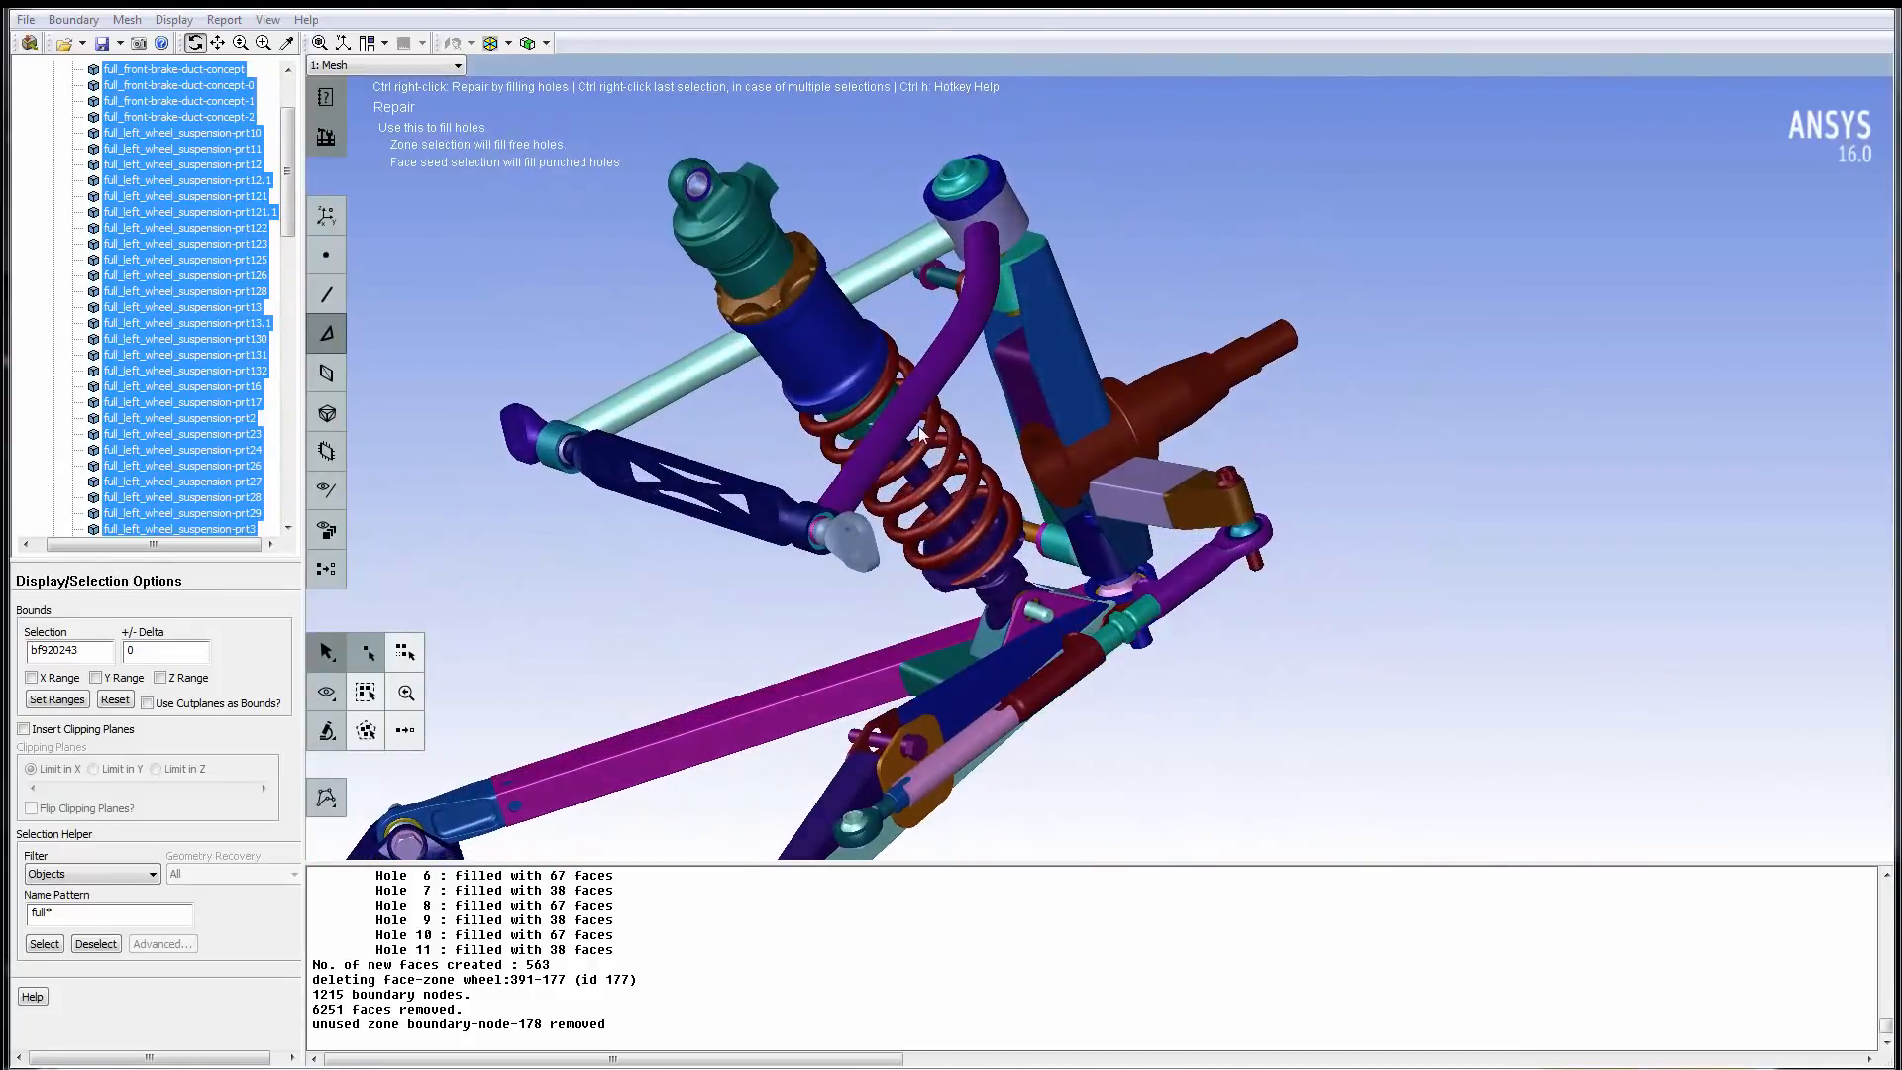
left_click_drag(918, 426, 729, 347)
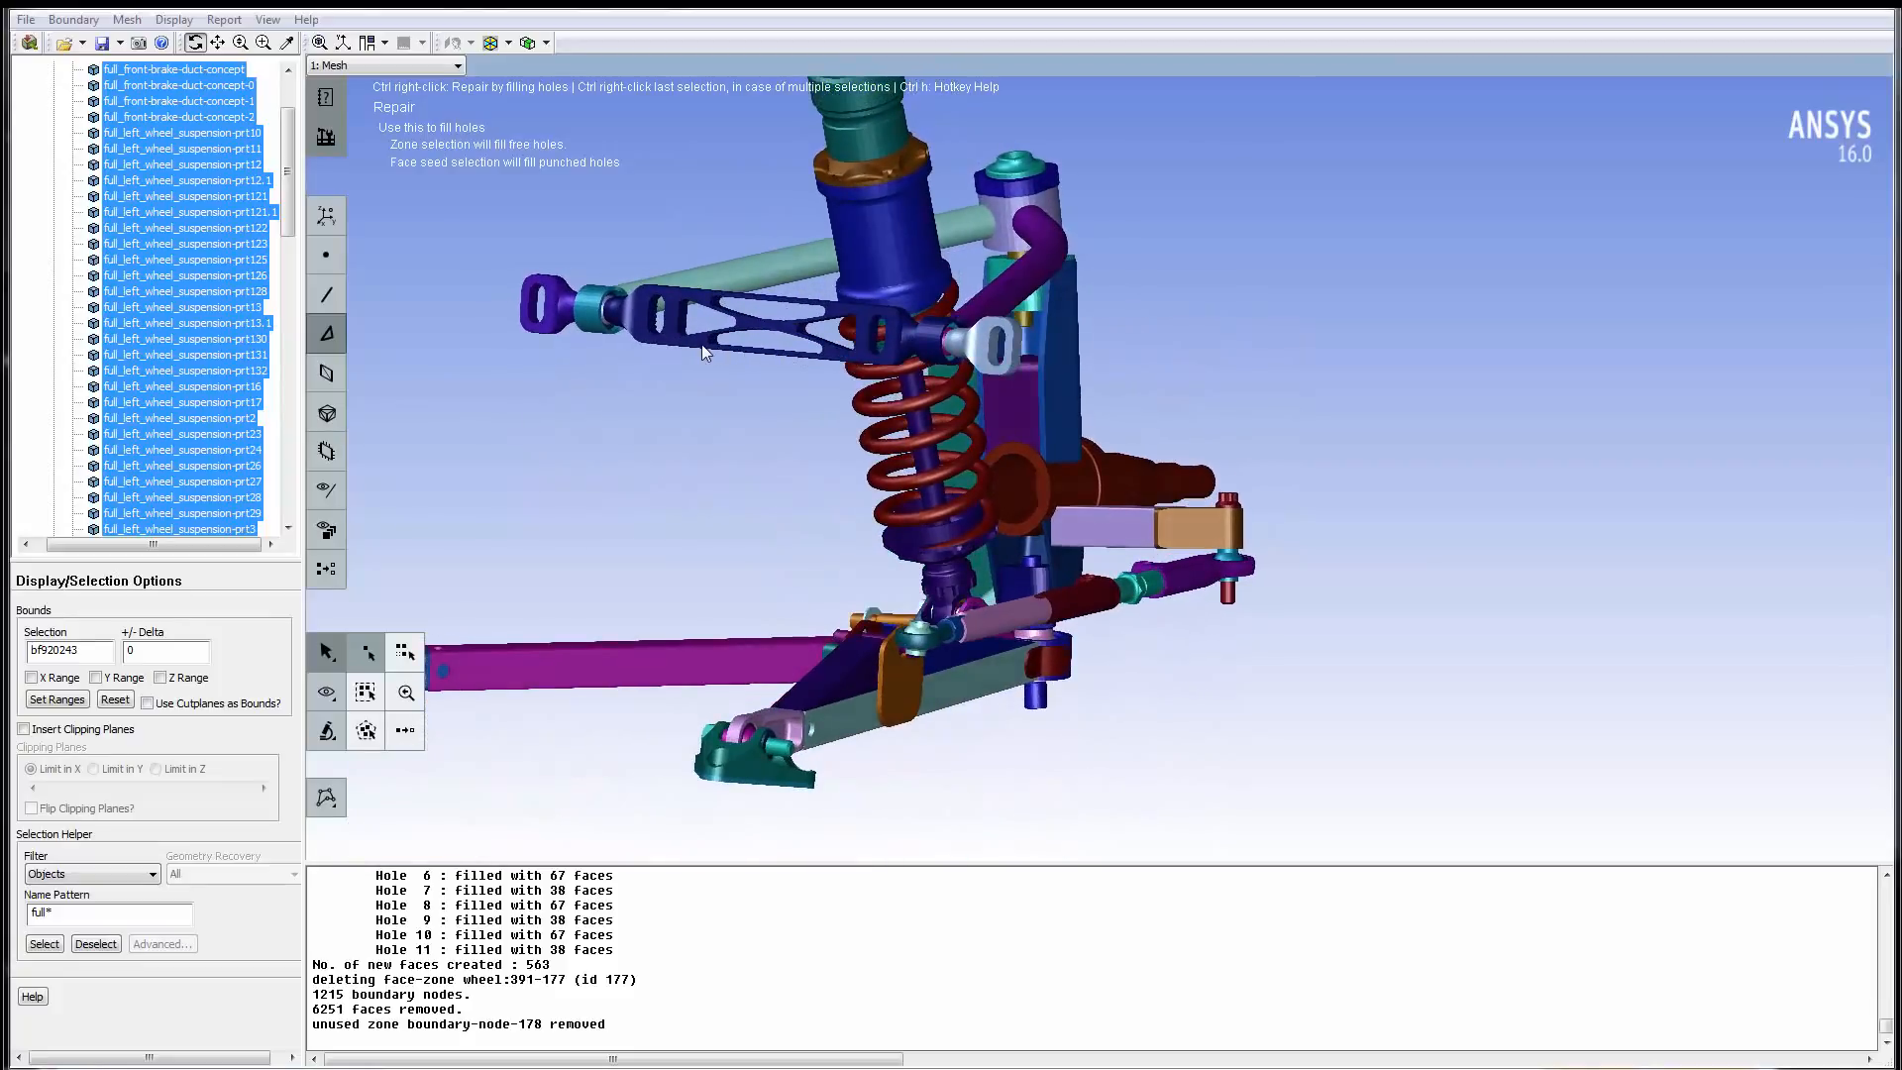
left_click(317, 375)
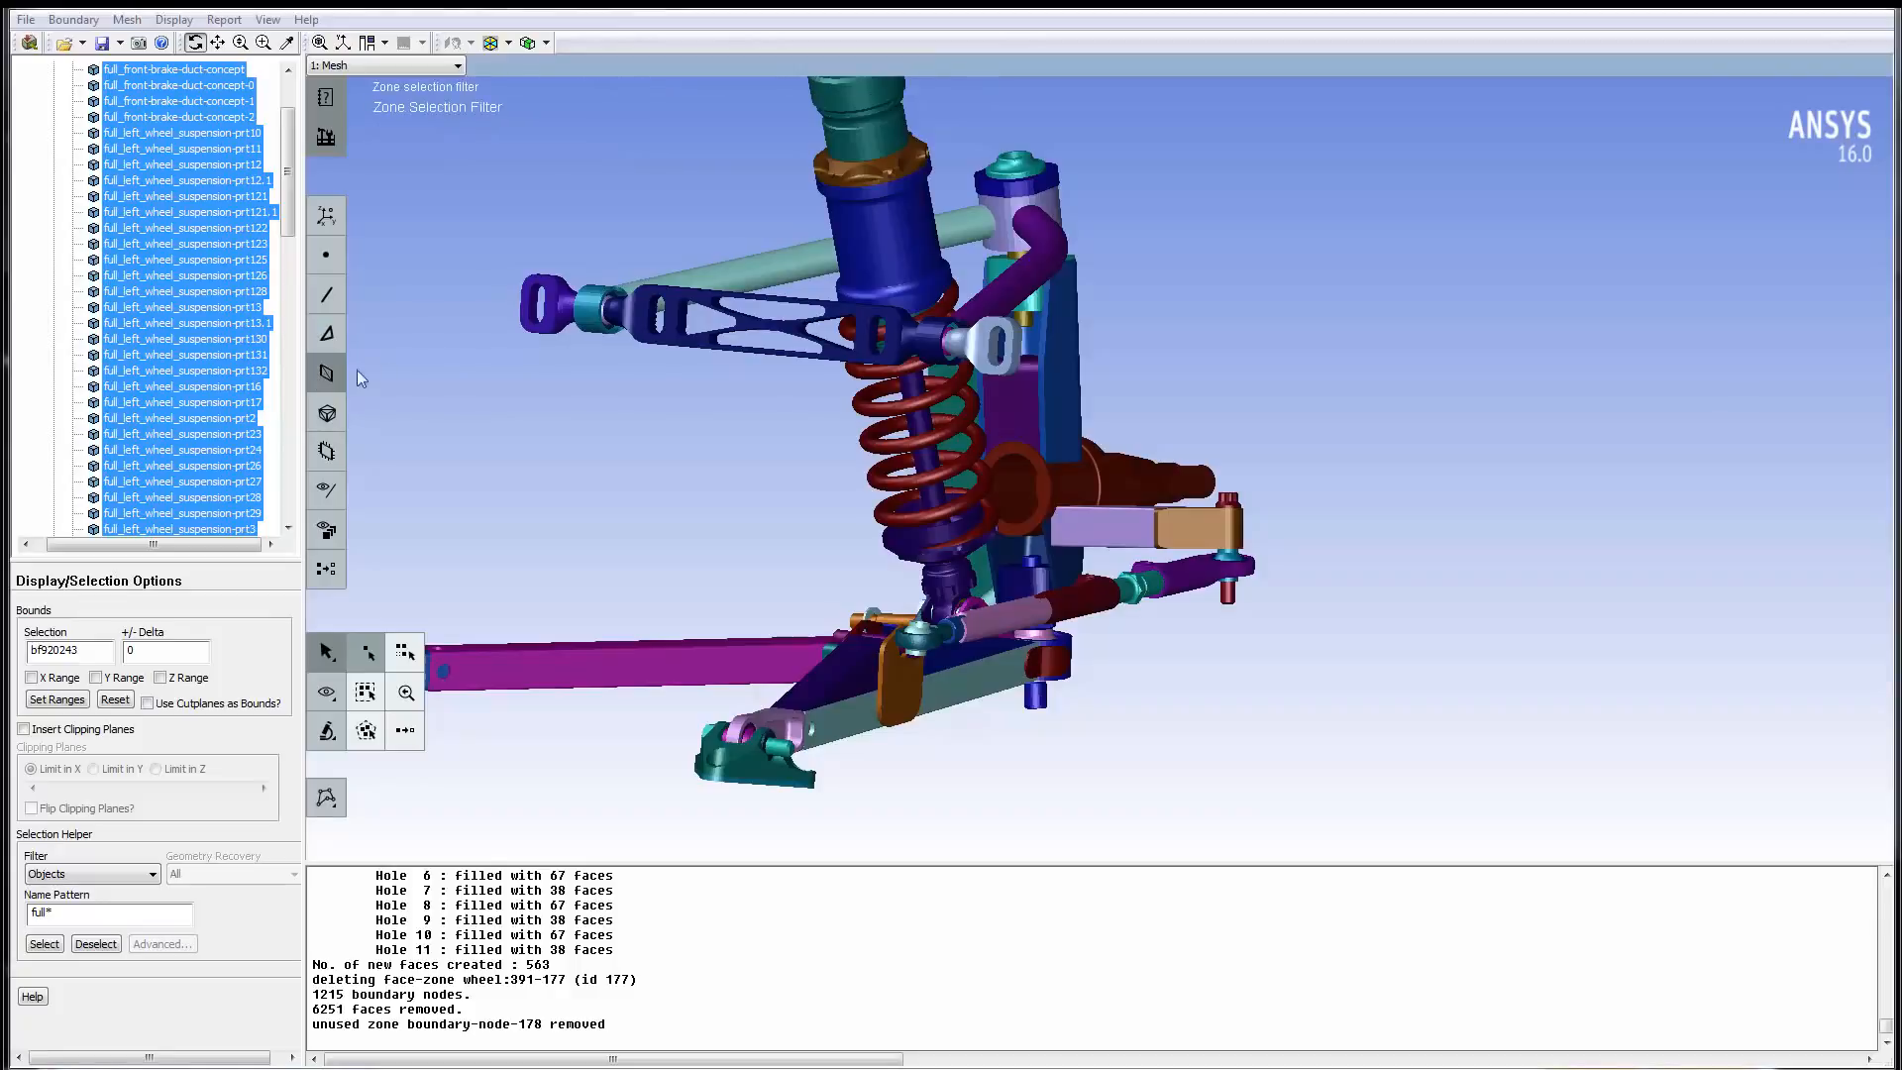
left_click(721, 336)
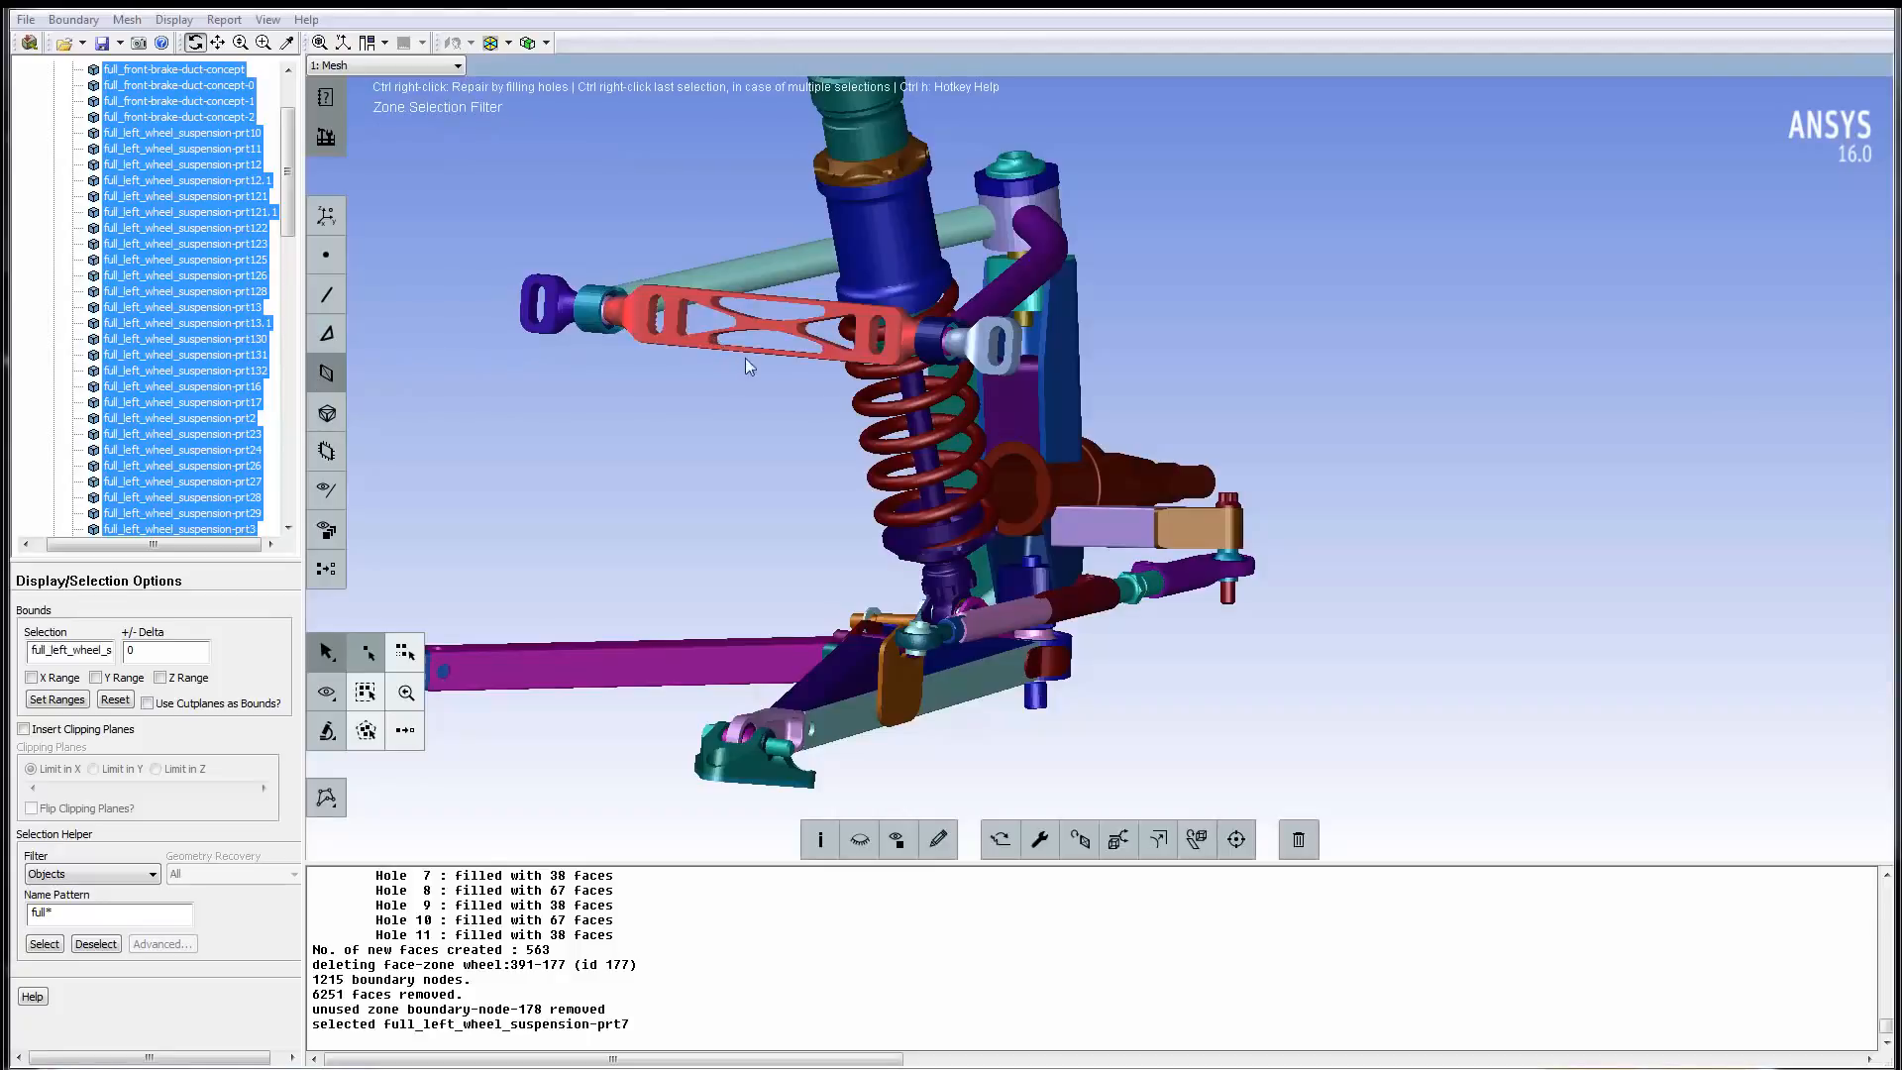
left_click(897, 839)
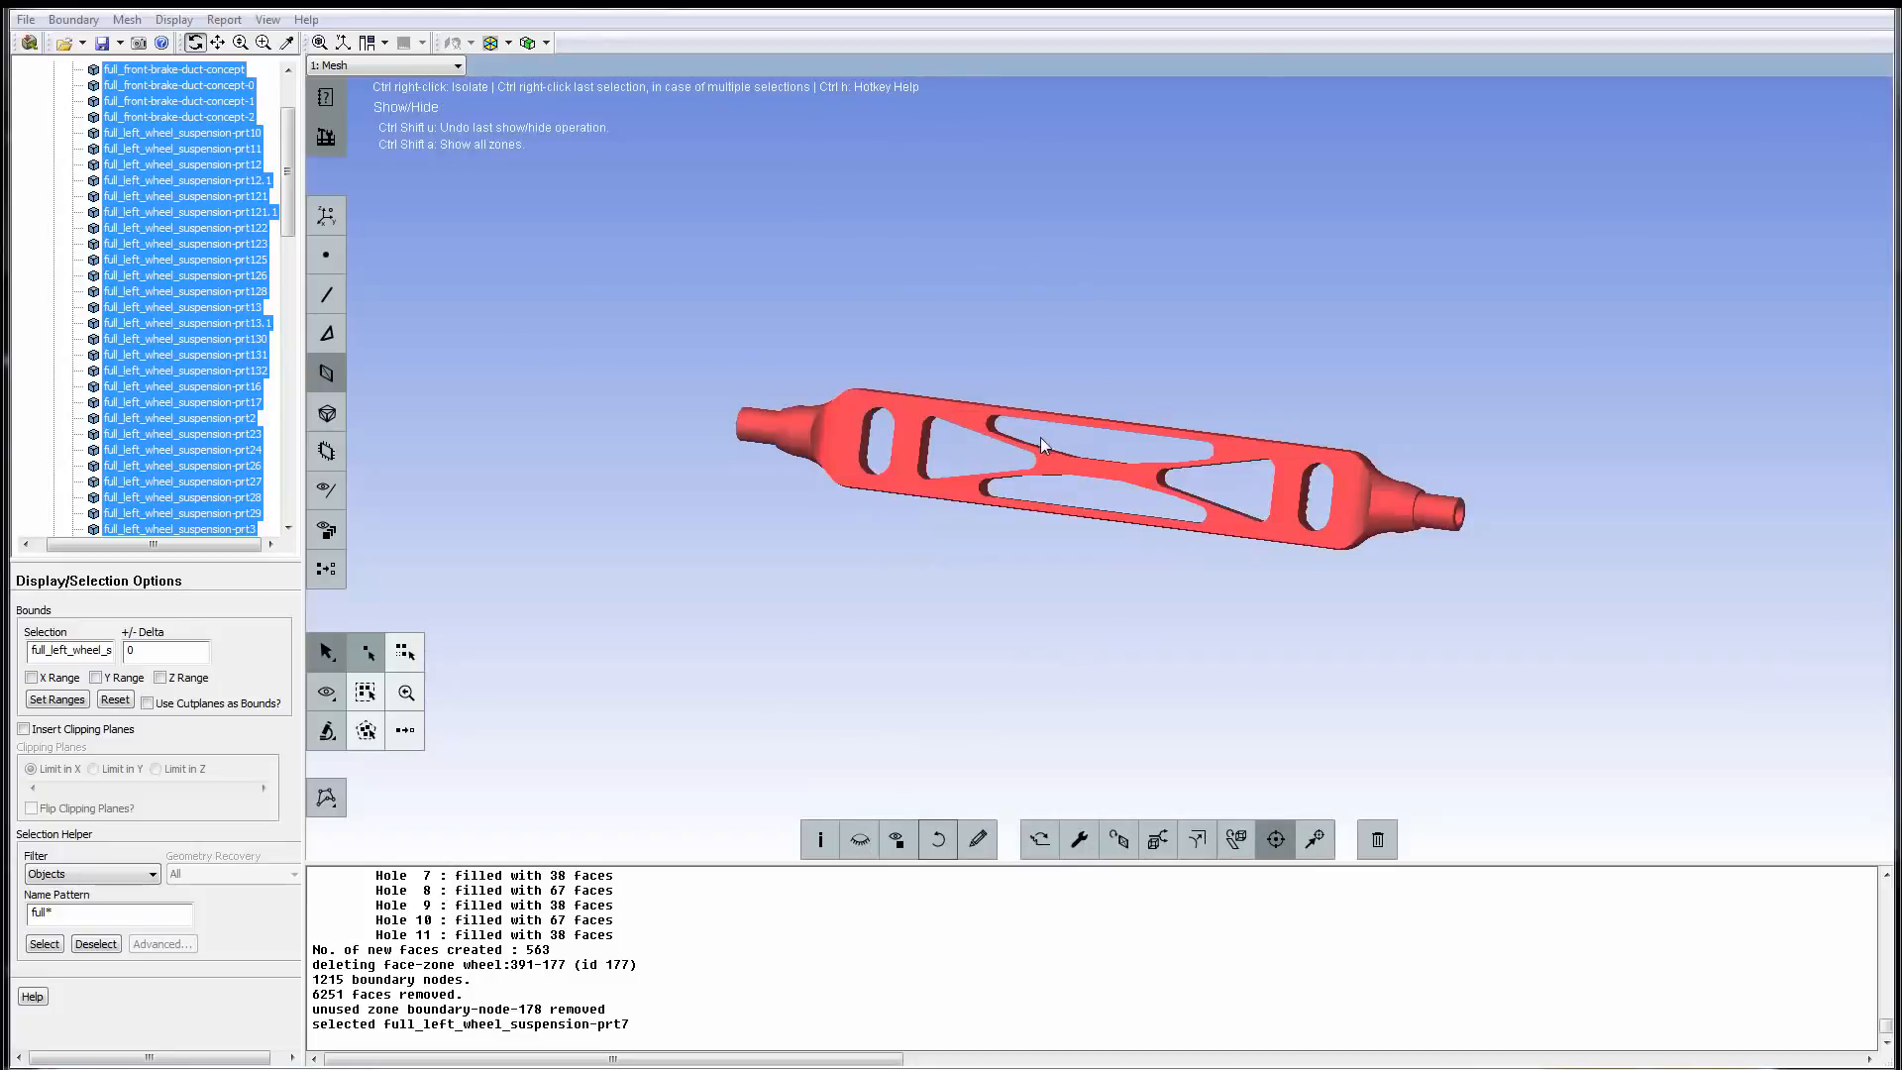
left_click_drag(994, 437, 903, 477)
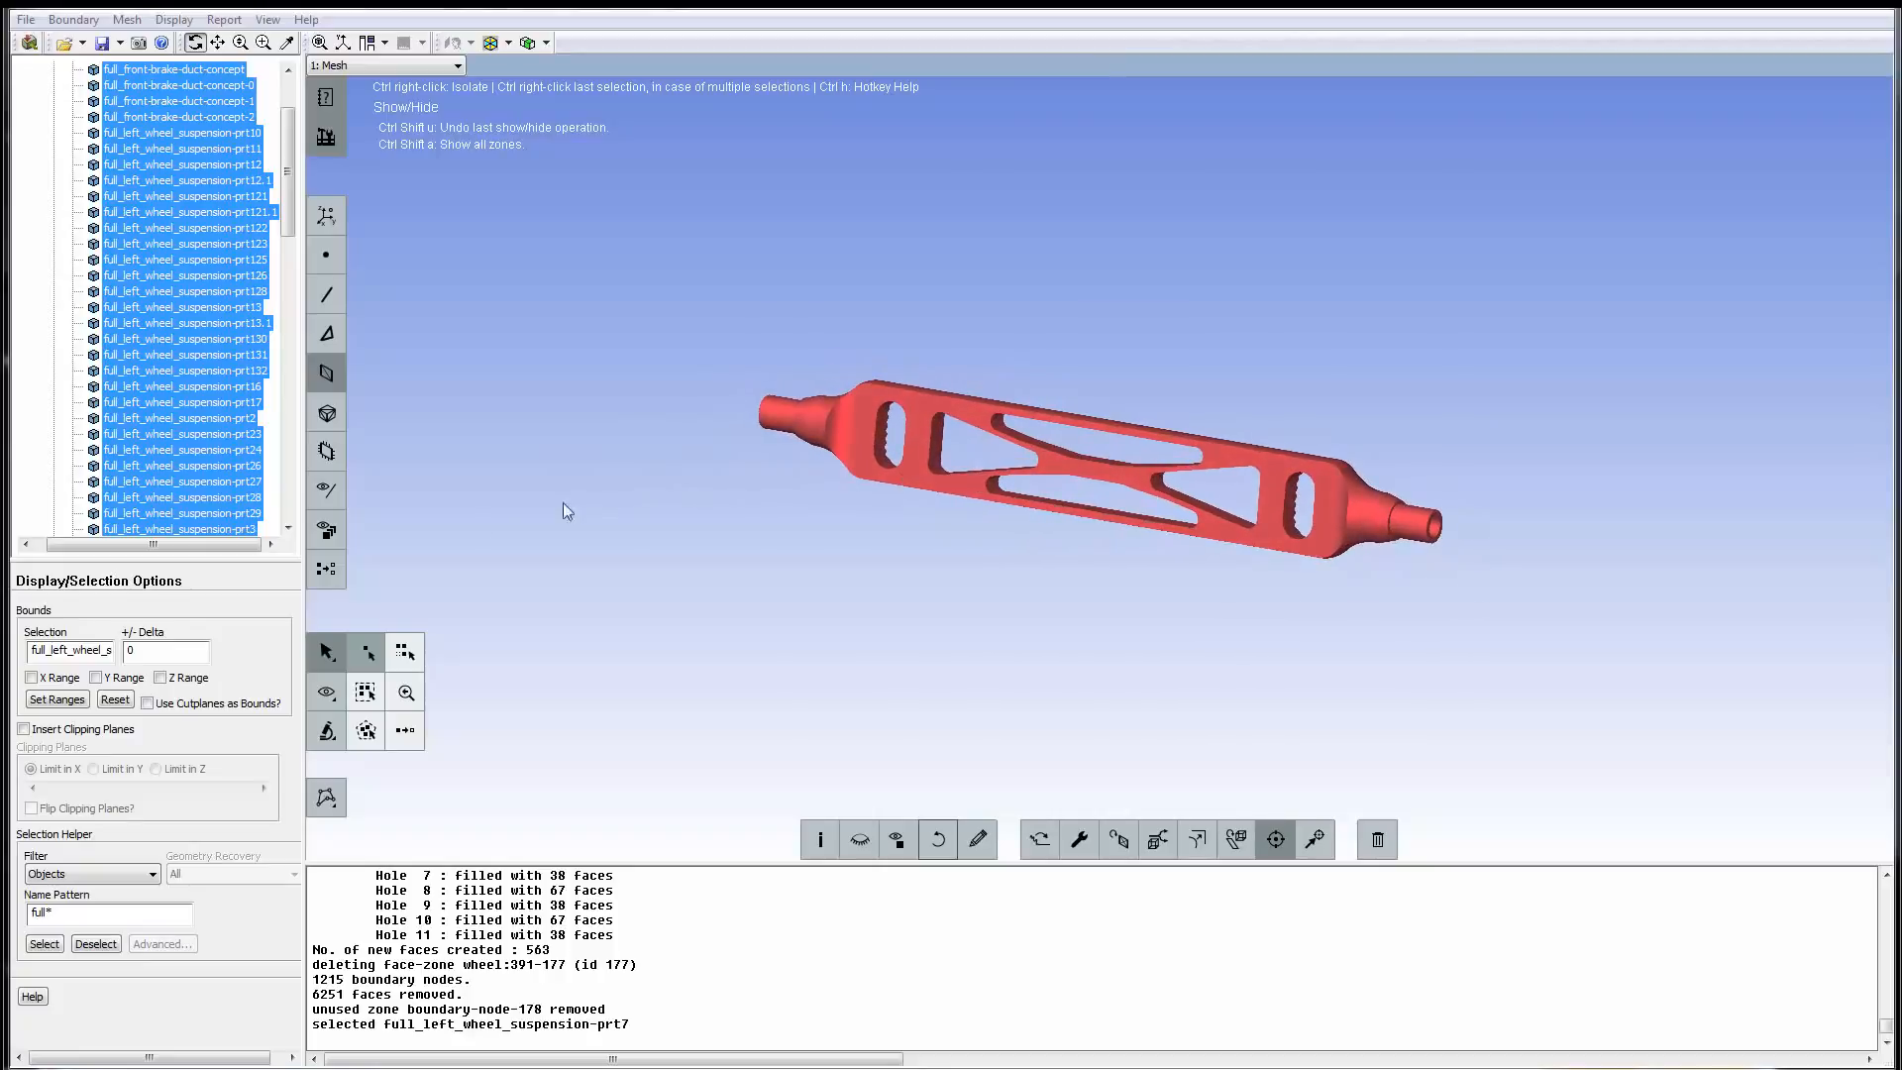
Step: Fill all cutouts of the isolated link with Repair, using one face on its outer surface and one on the opposite side as seeds
left_click(335, 565)
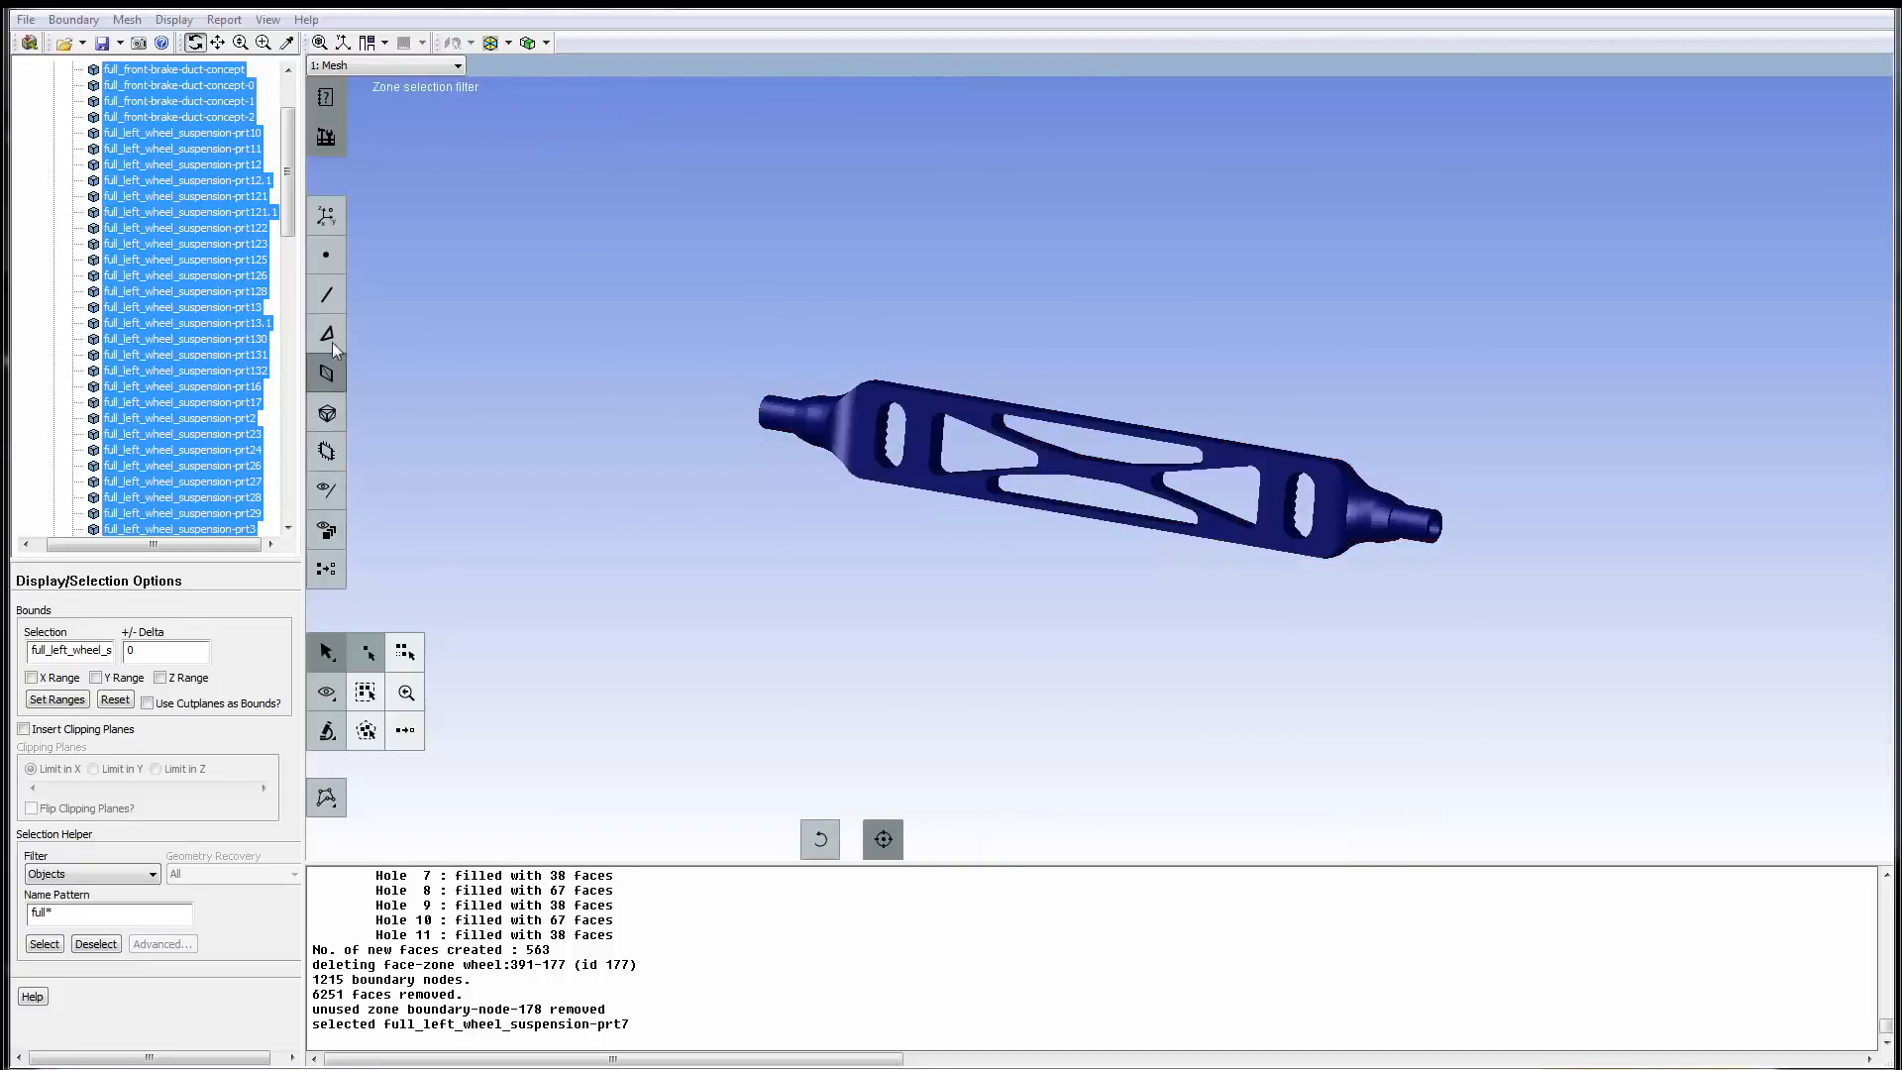
left_click(969, 407)
left_click_drag(1356, 486, 959, 474)
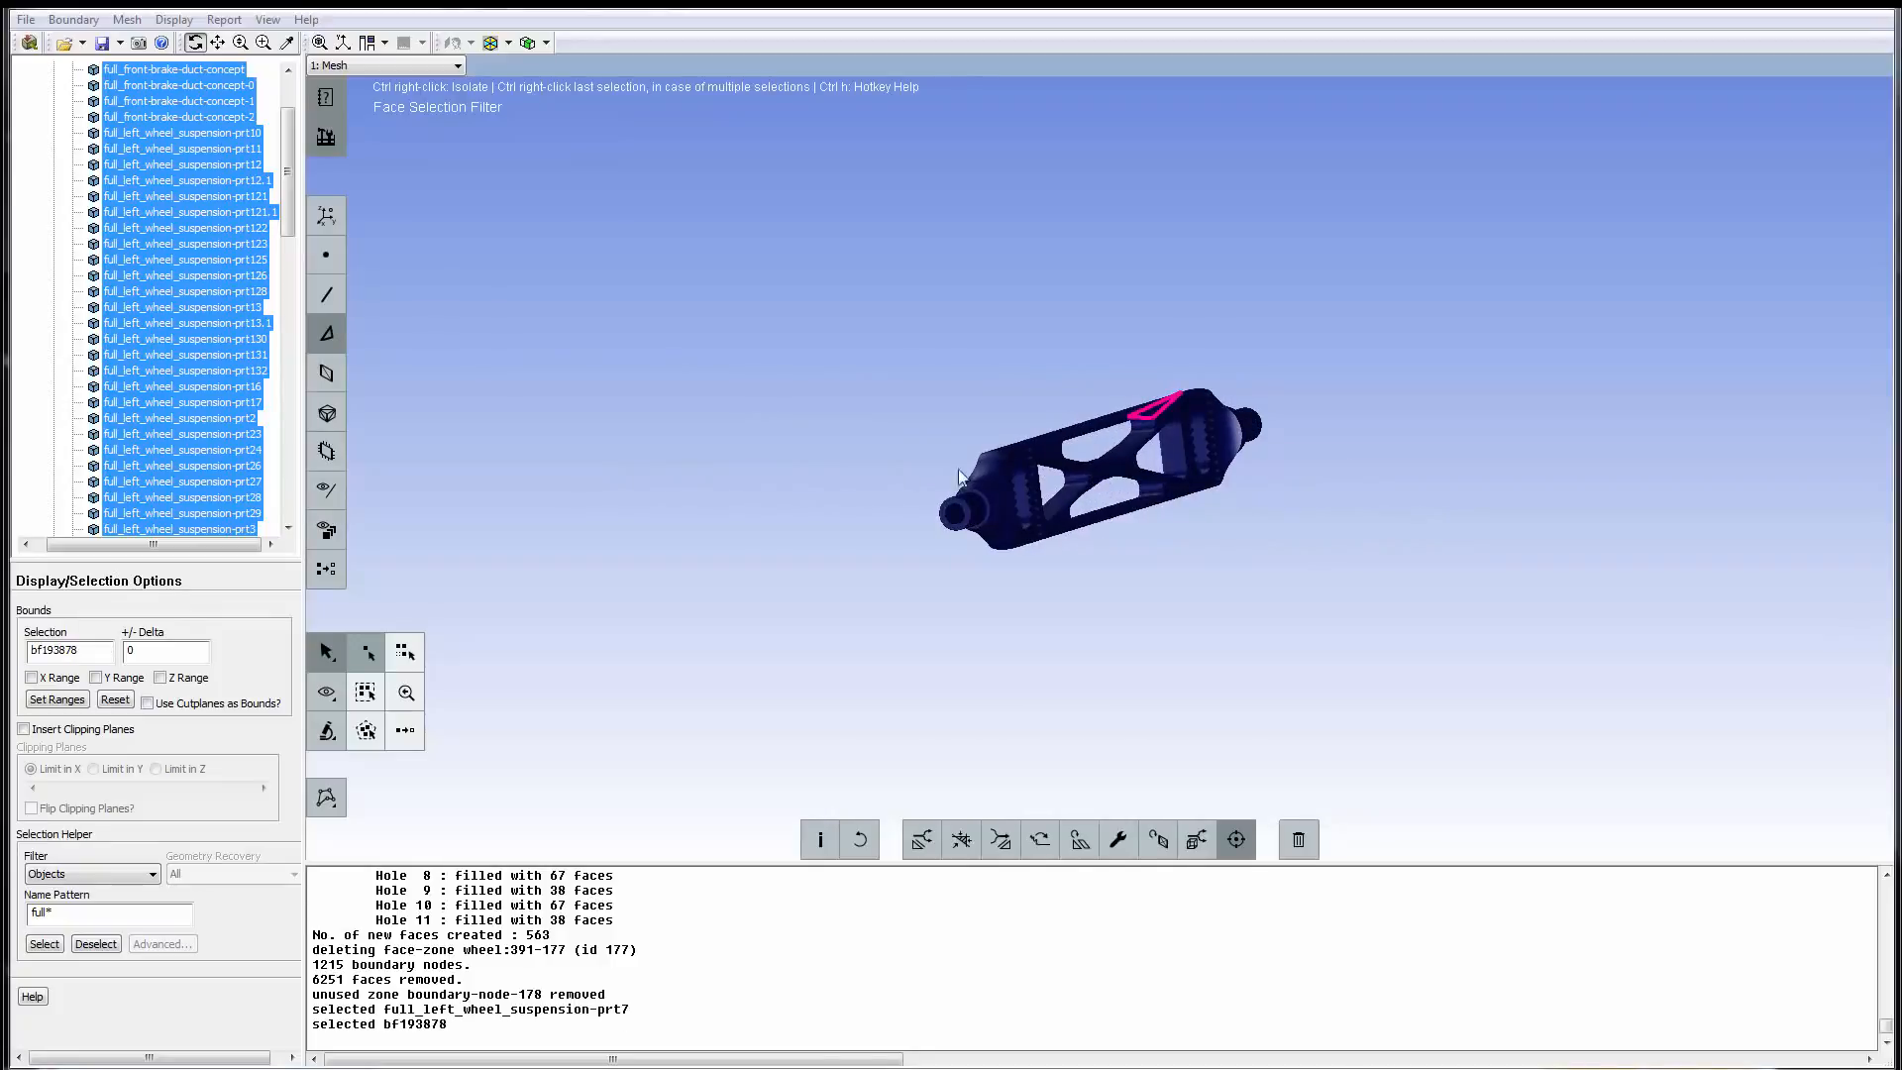
left_click(1114, 474)
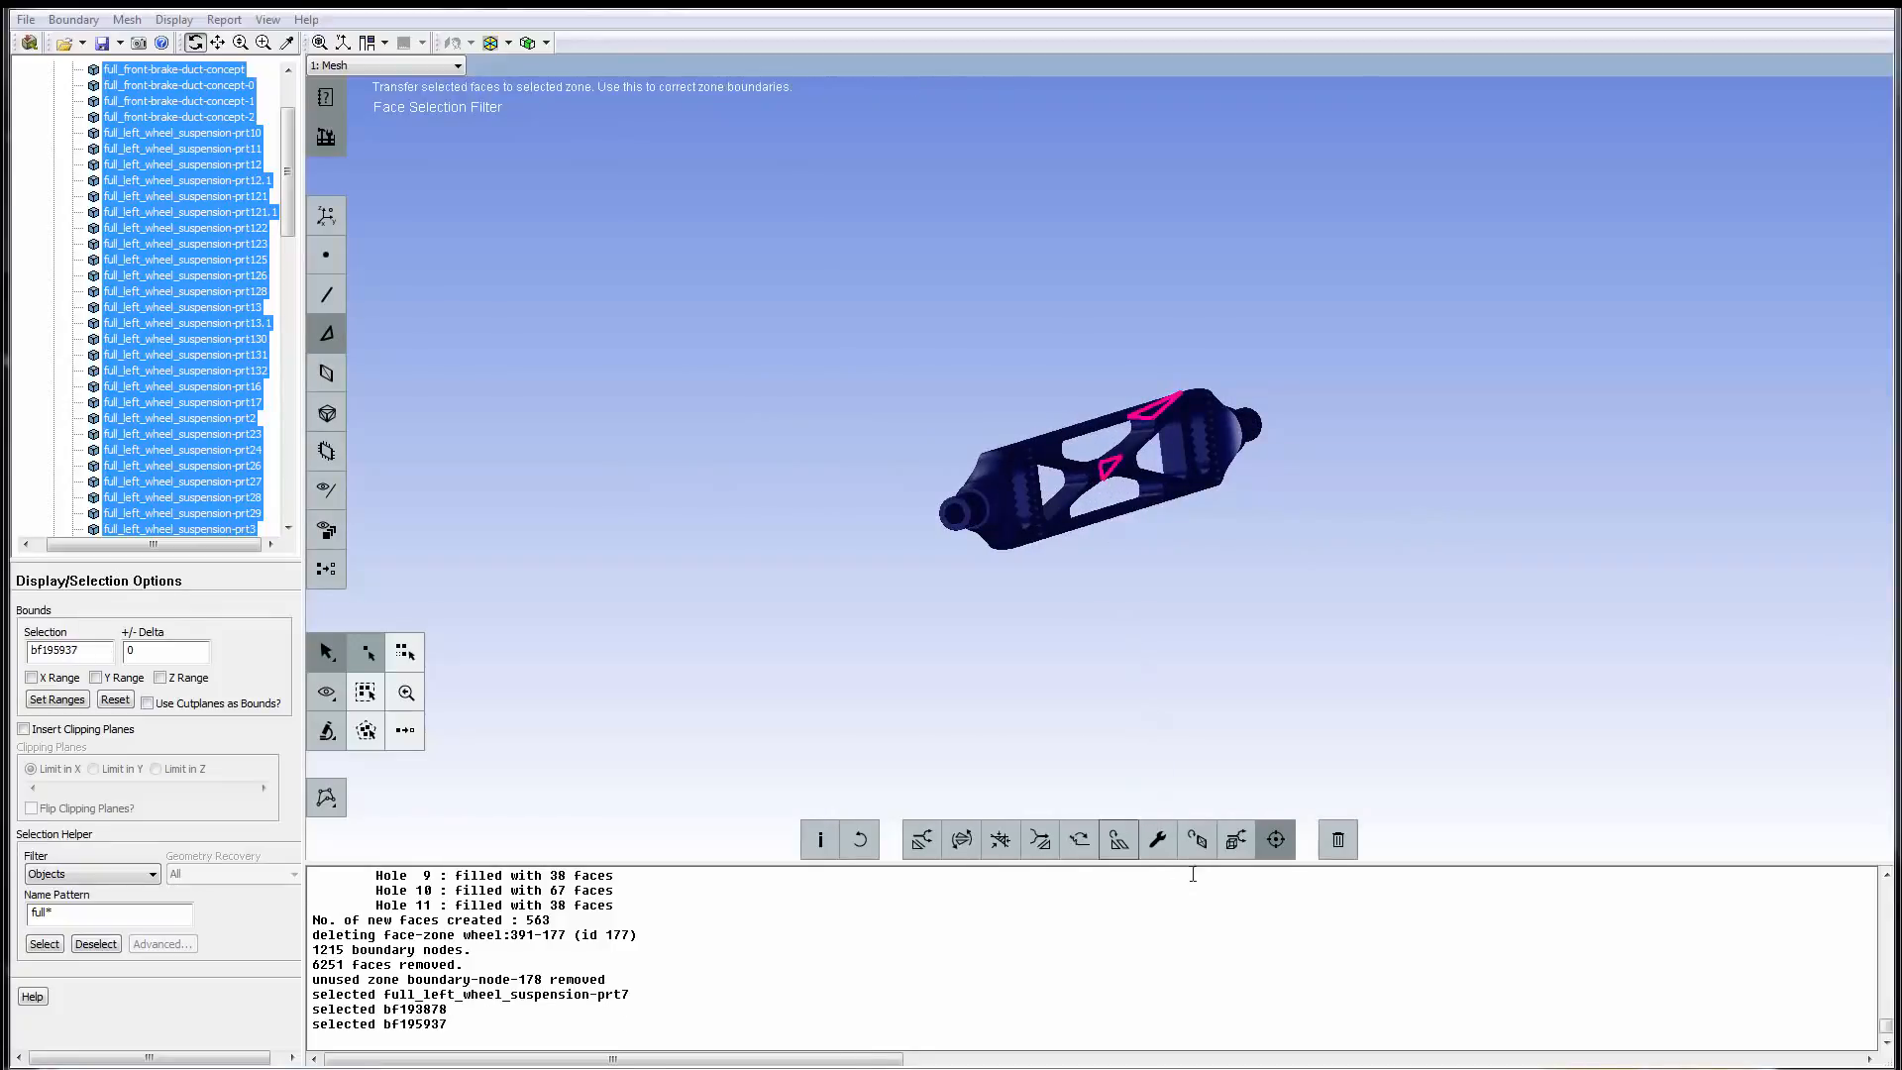
left_click(1158, 839)
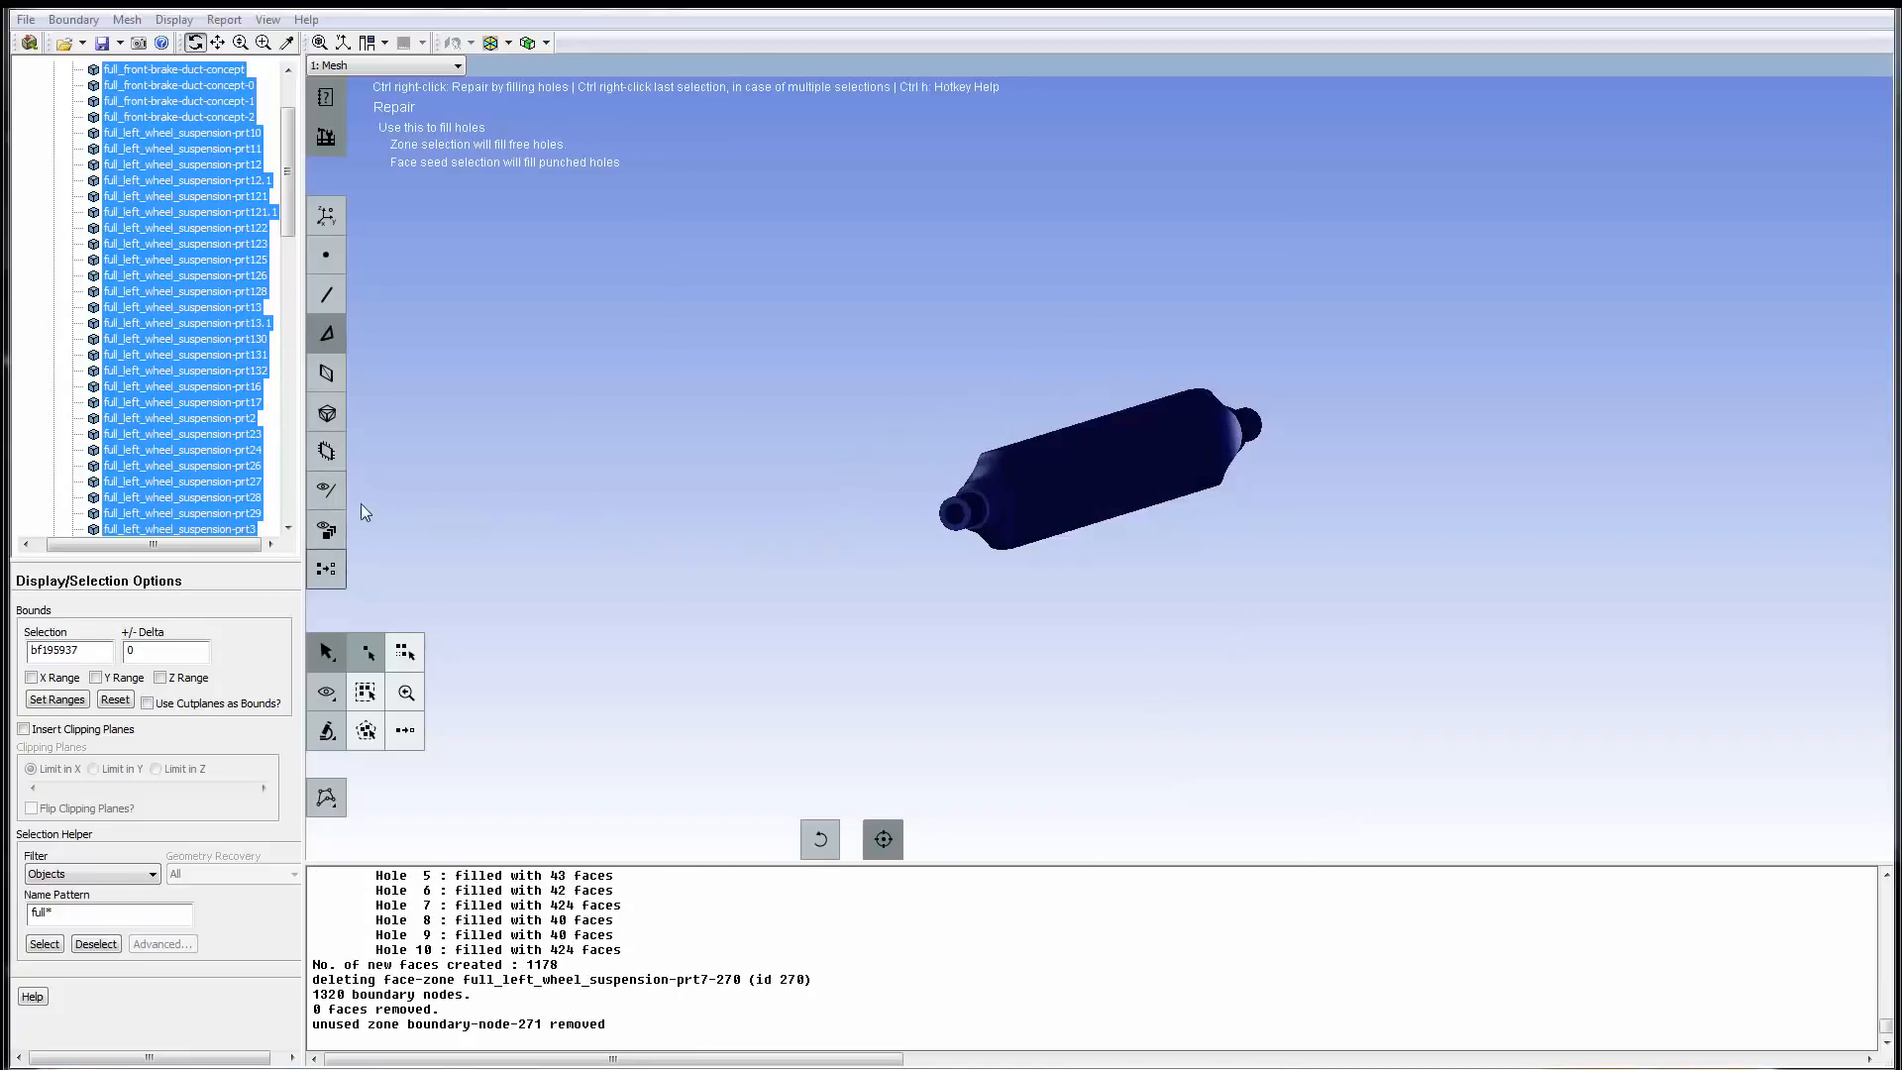
Step: Redisplay the hidden suspension geometry and separate the inner face of the dark red bracket plate into its own zone, using a face seed
left_click(328, 531)
left_click_drag(753, 525, 1143, 630)
middle_click_drag(1142, 626, 1223, 667)
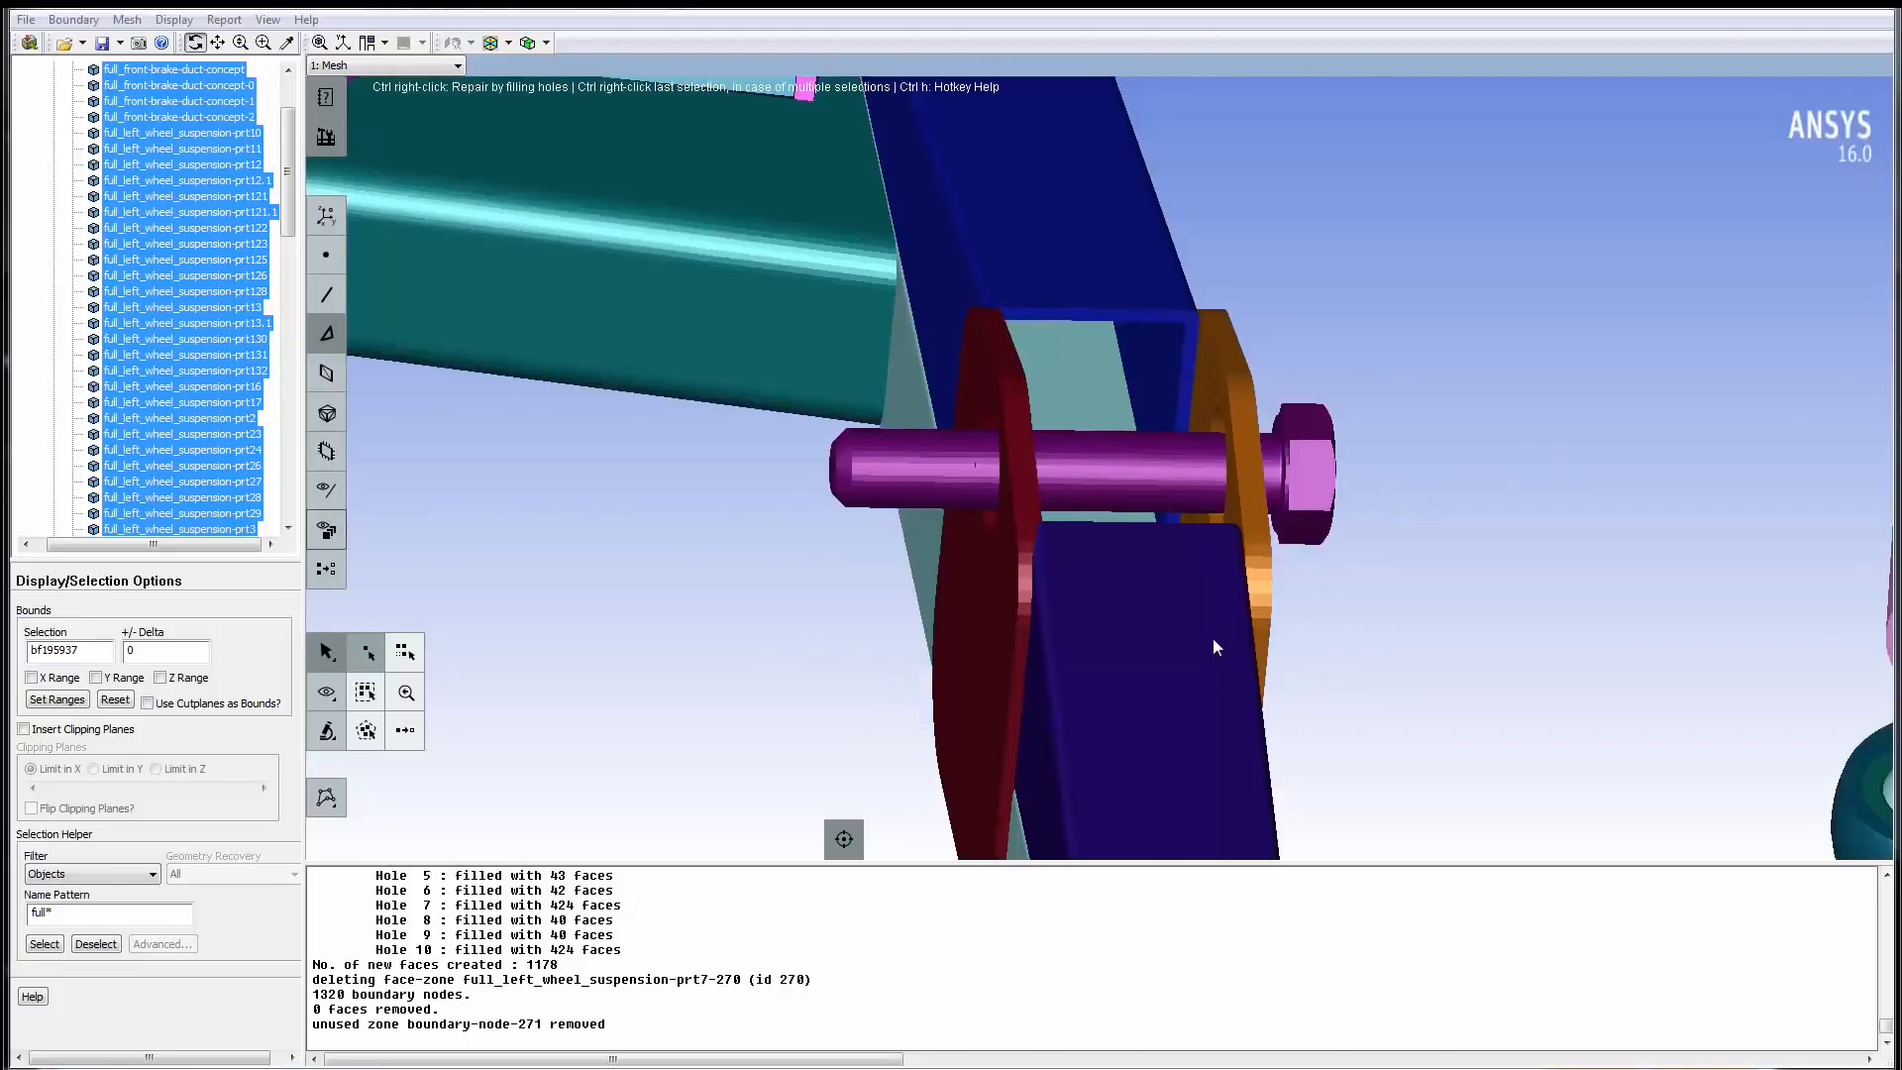
left_click_drag(1213, 641, 983, 622)
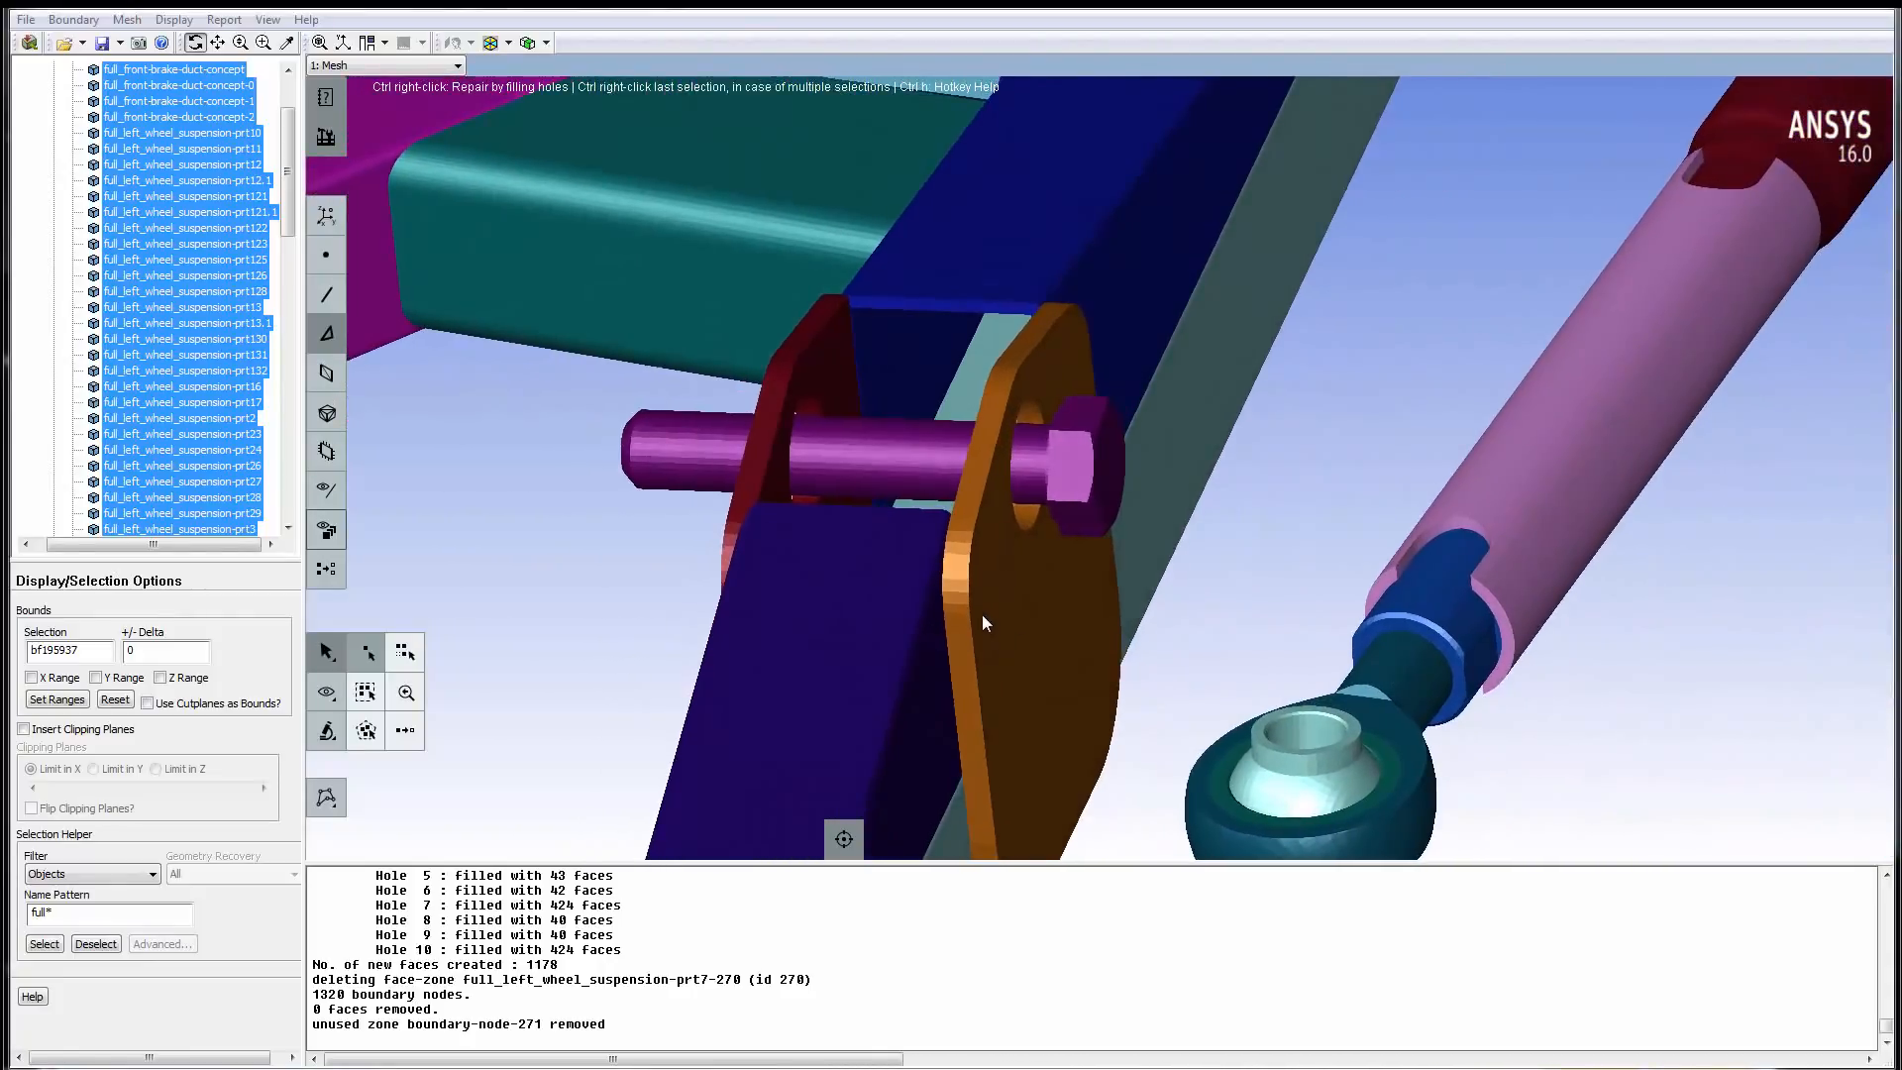
right_click(836, 401)
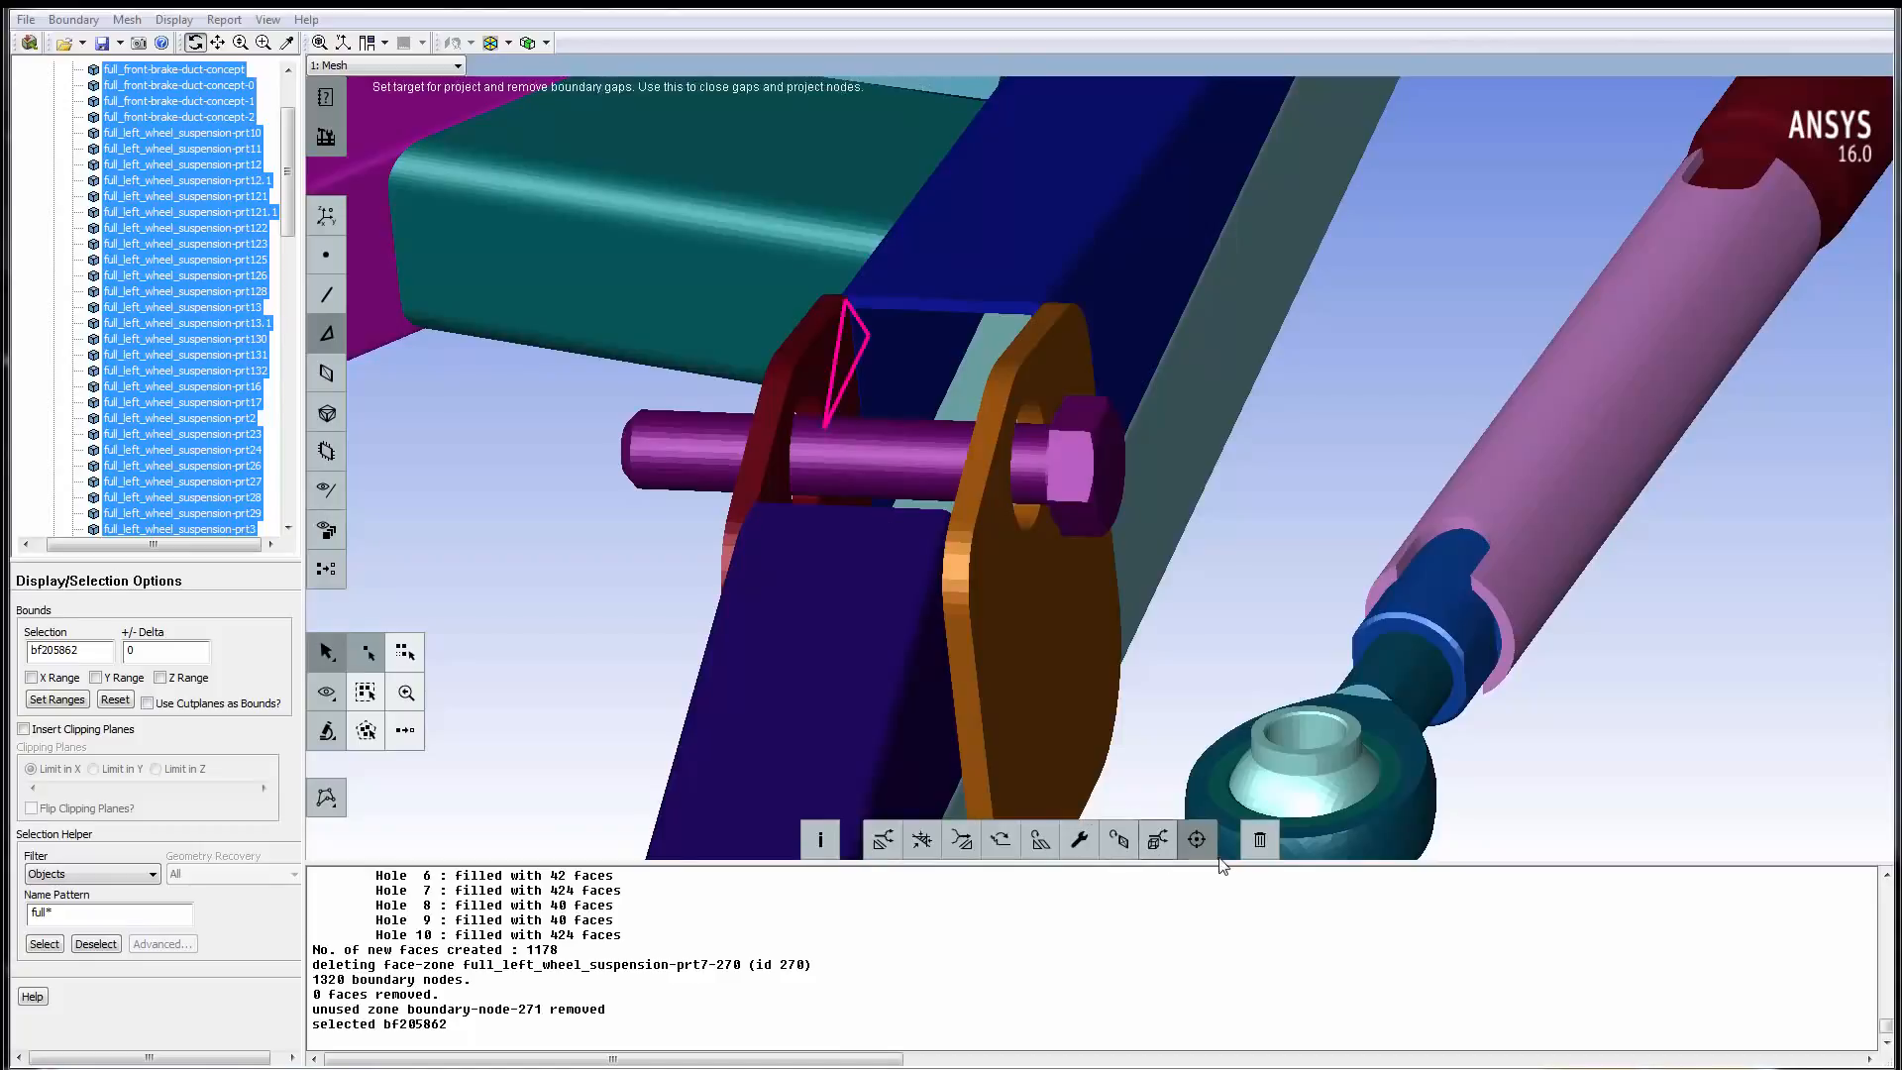
left_click(1158, 841)
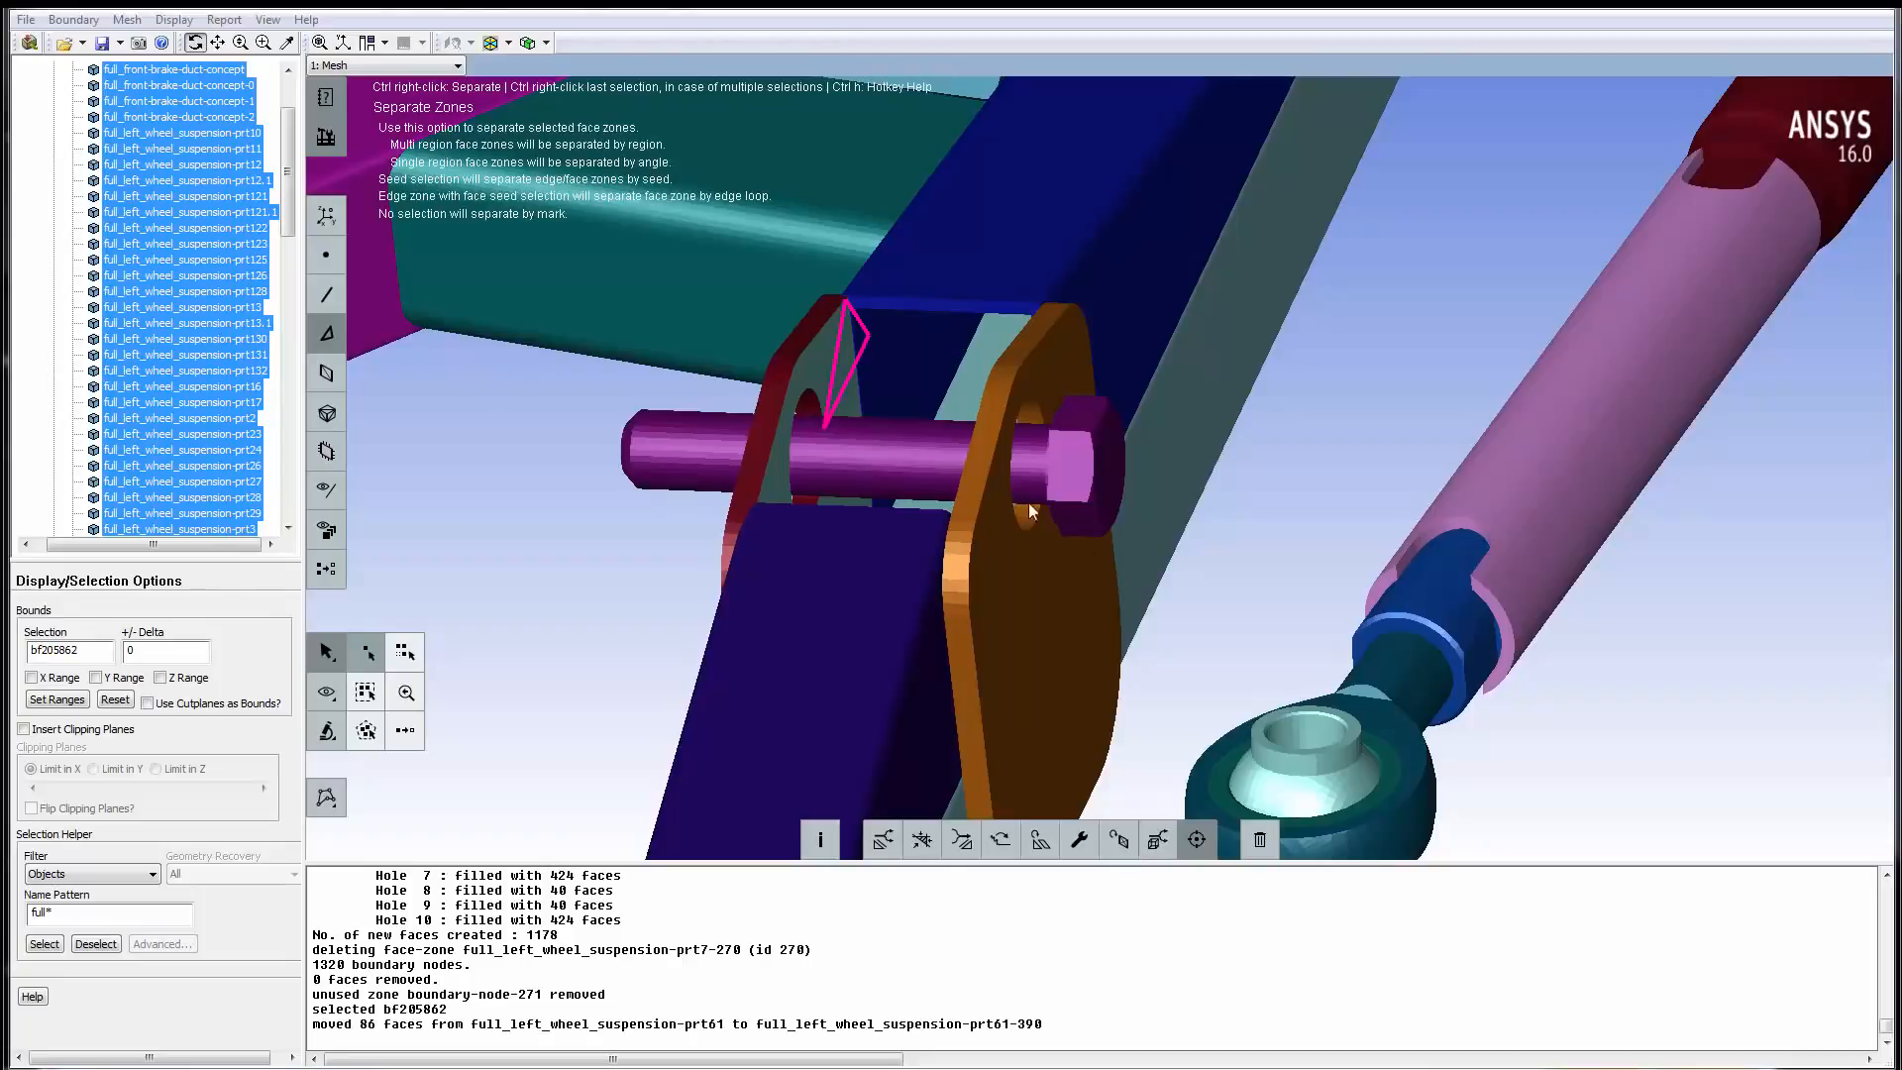
Step: Set the orange bracket plate's zone as the target and project the dark red plate's separated inner face zone onto it
left_click(327, 569)
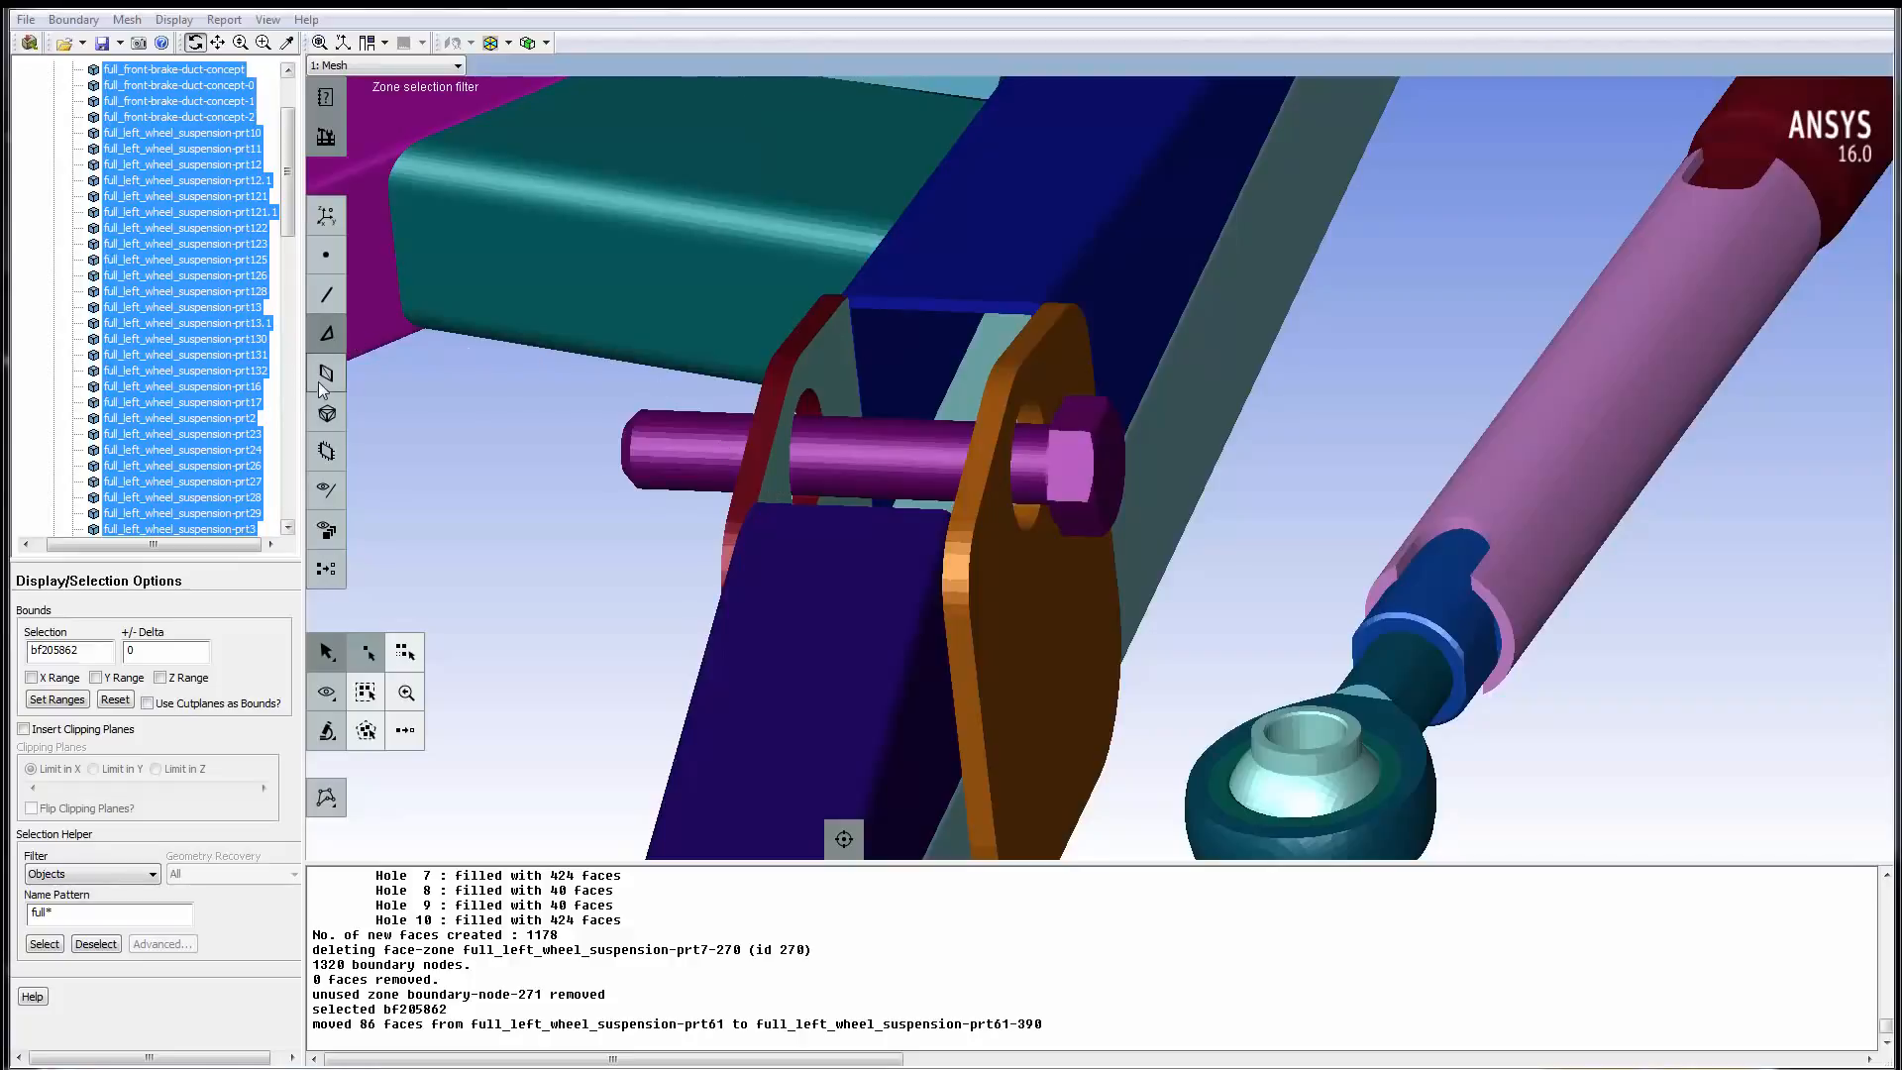
key("ctrl+z")
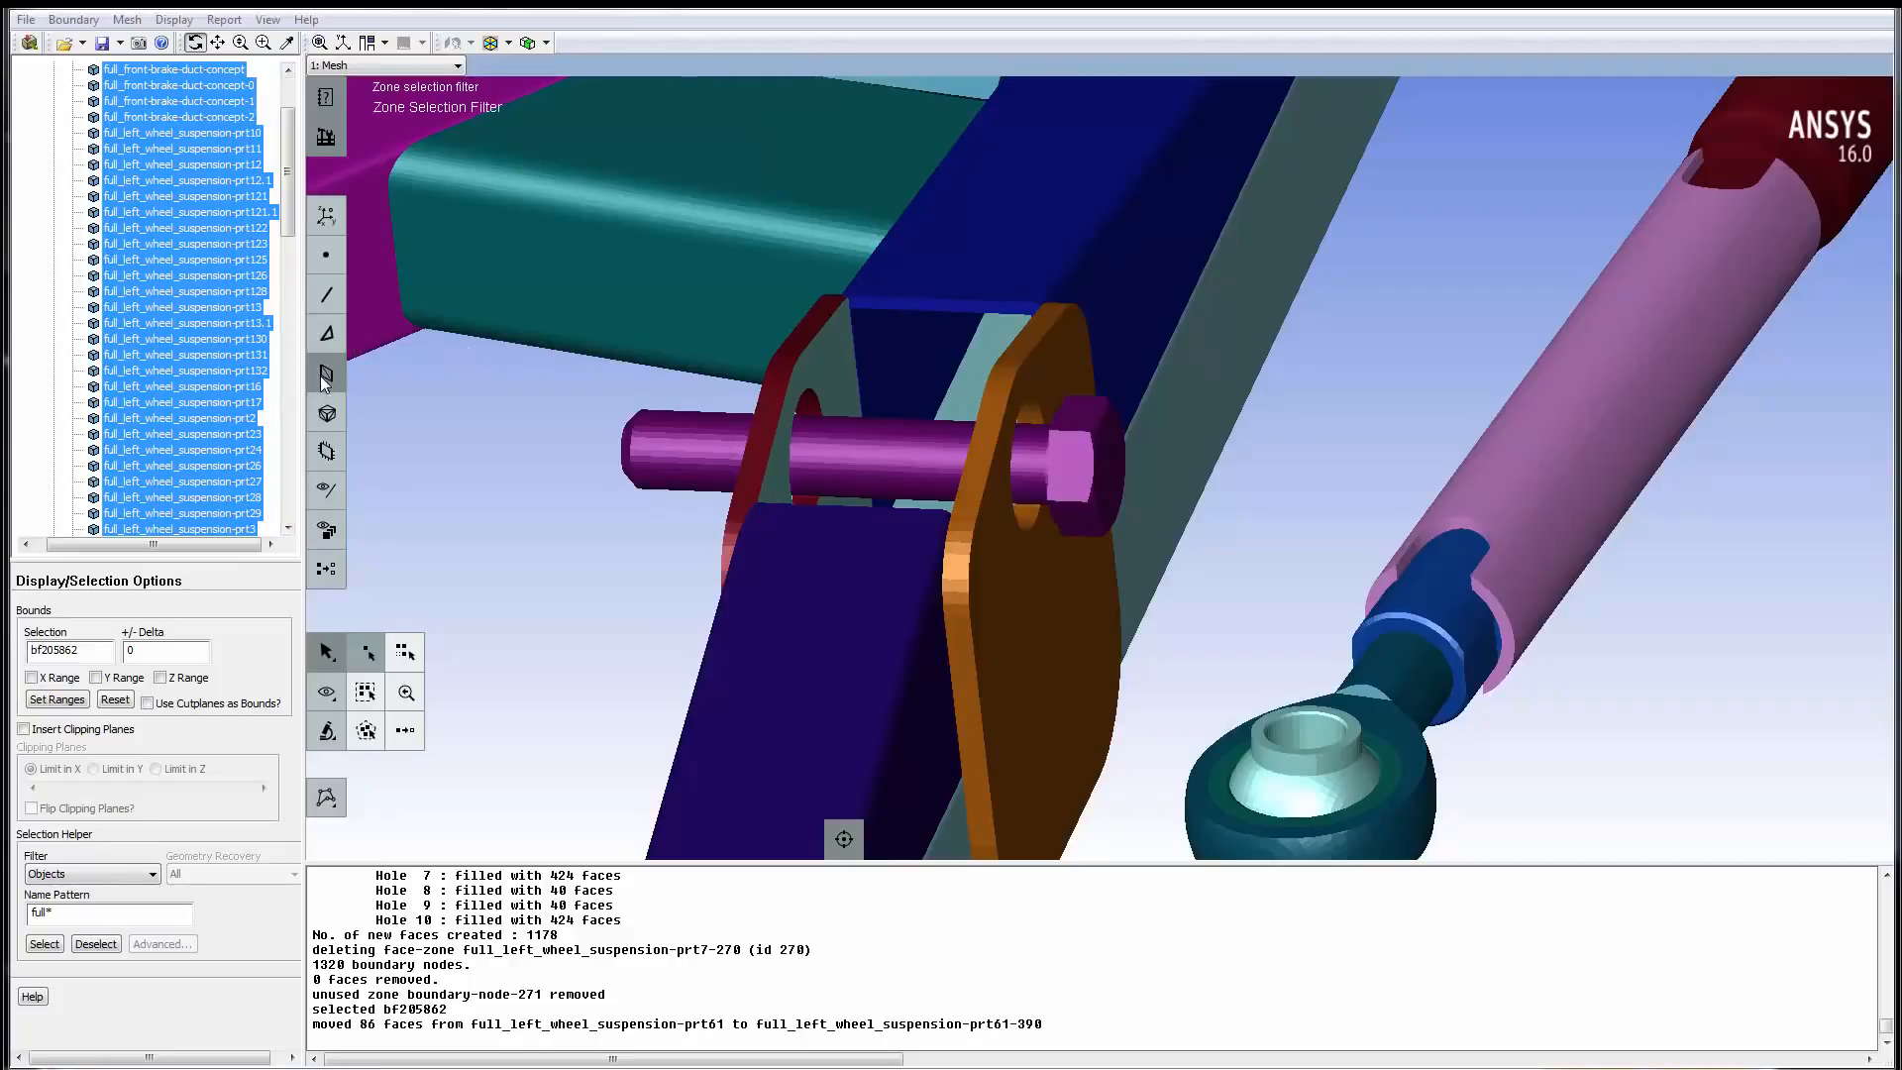
right_click(983, 525)
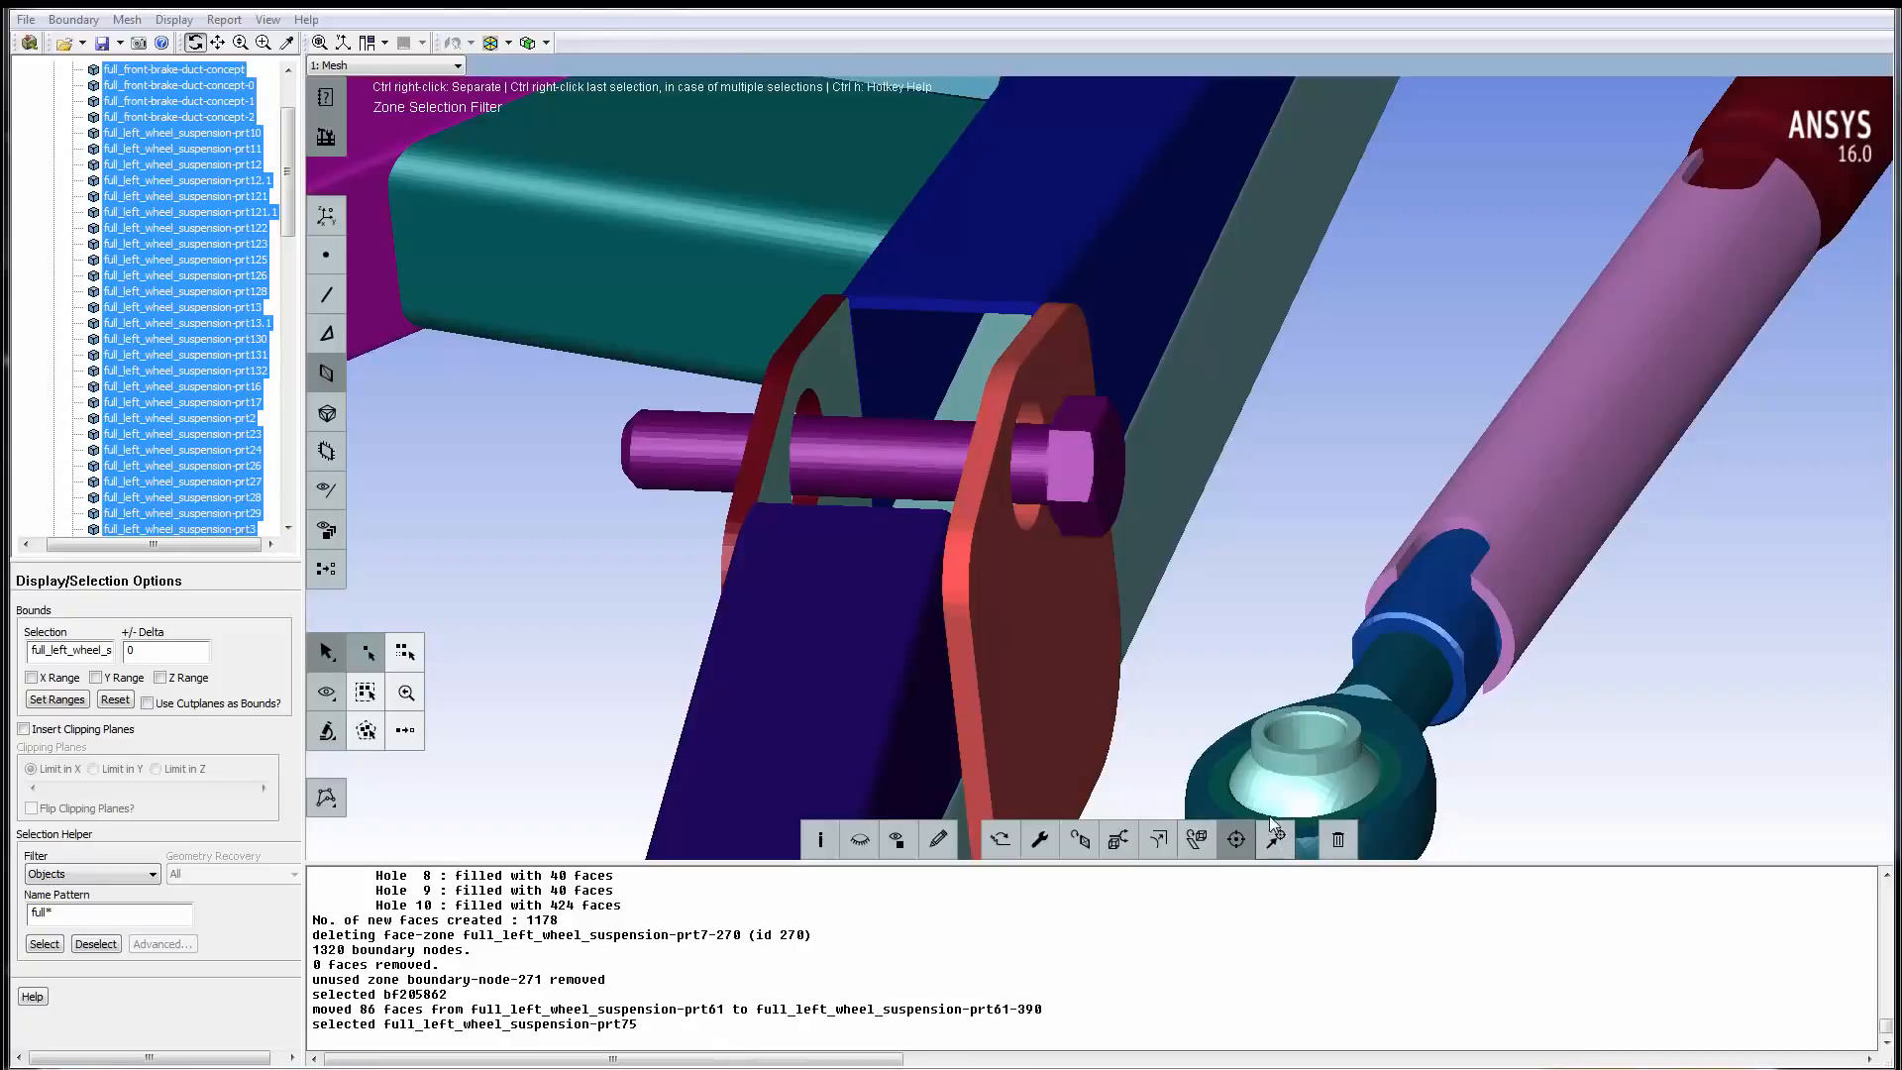
left_click(1237, 850)
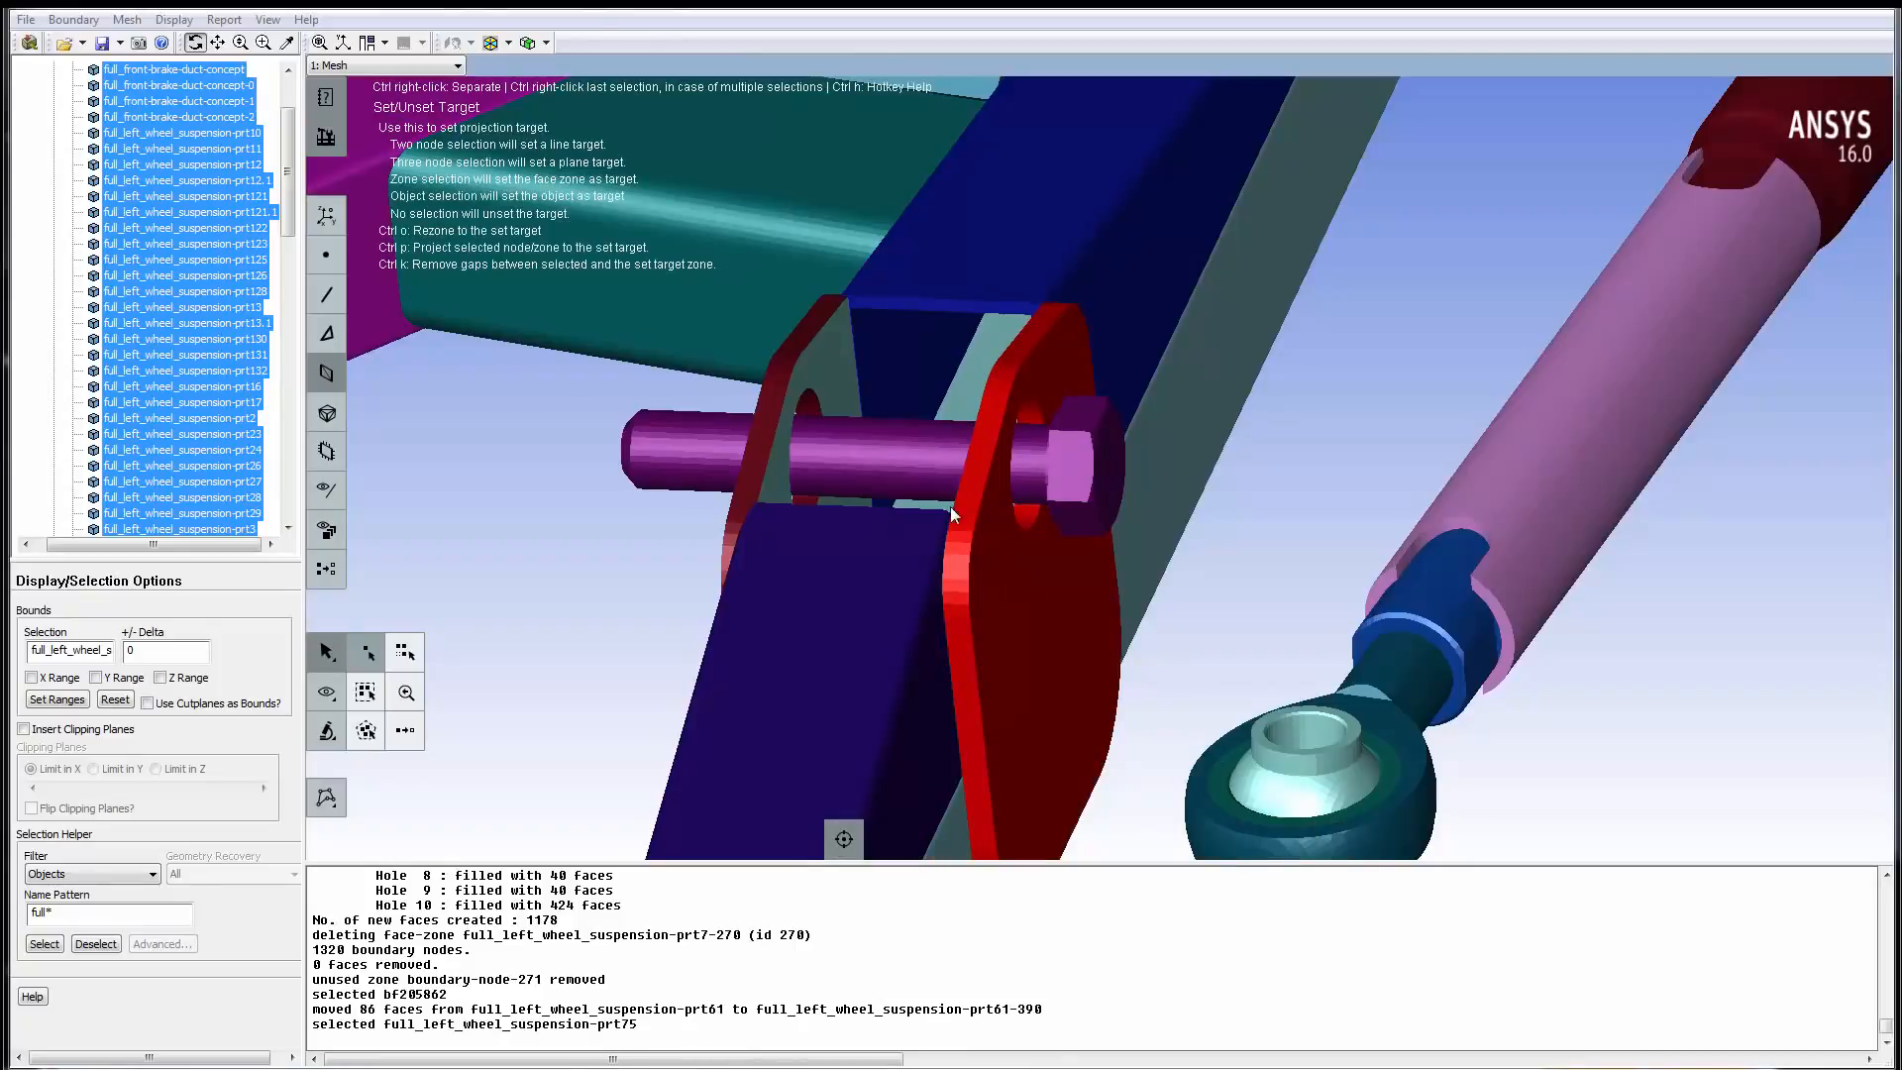
right_click(840, 376)
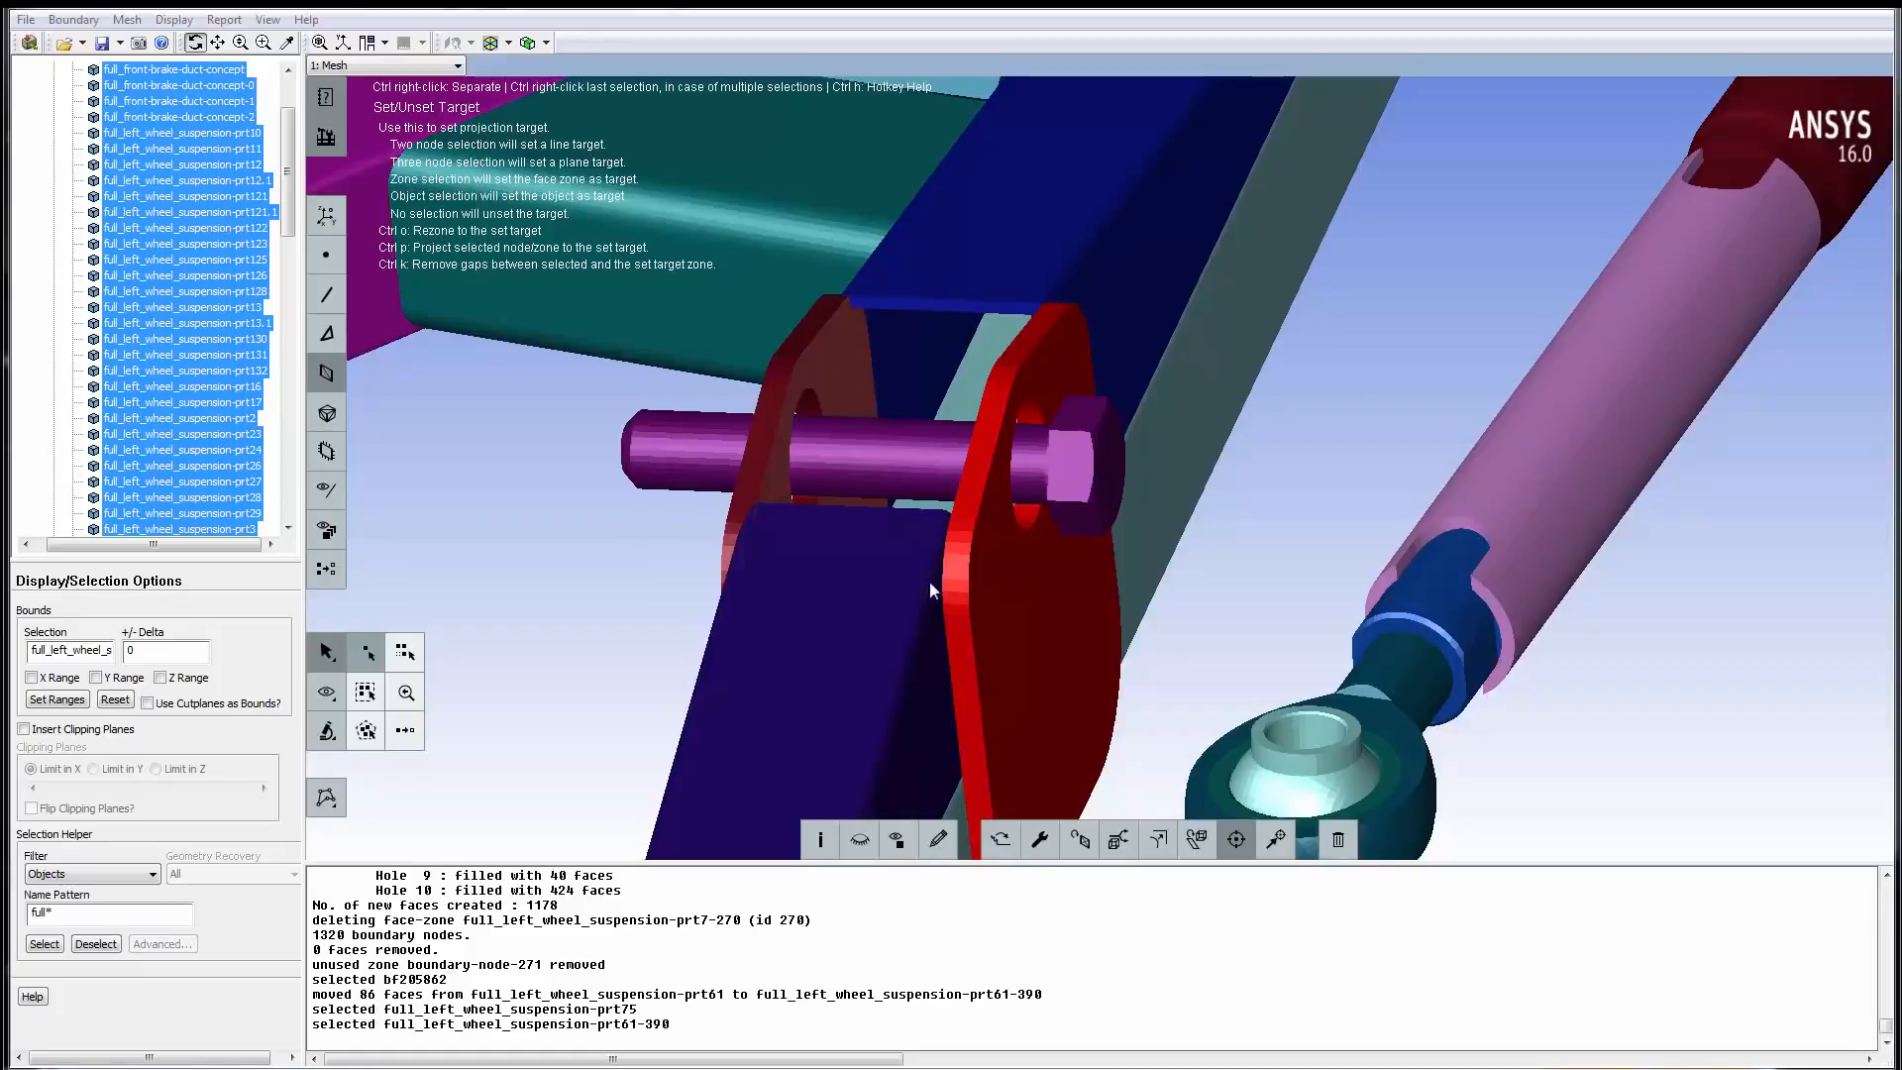
left_click(1276, 840)
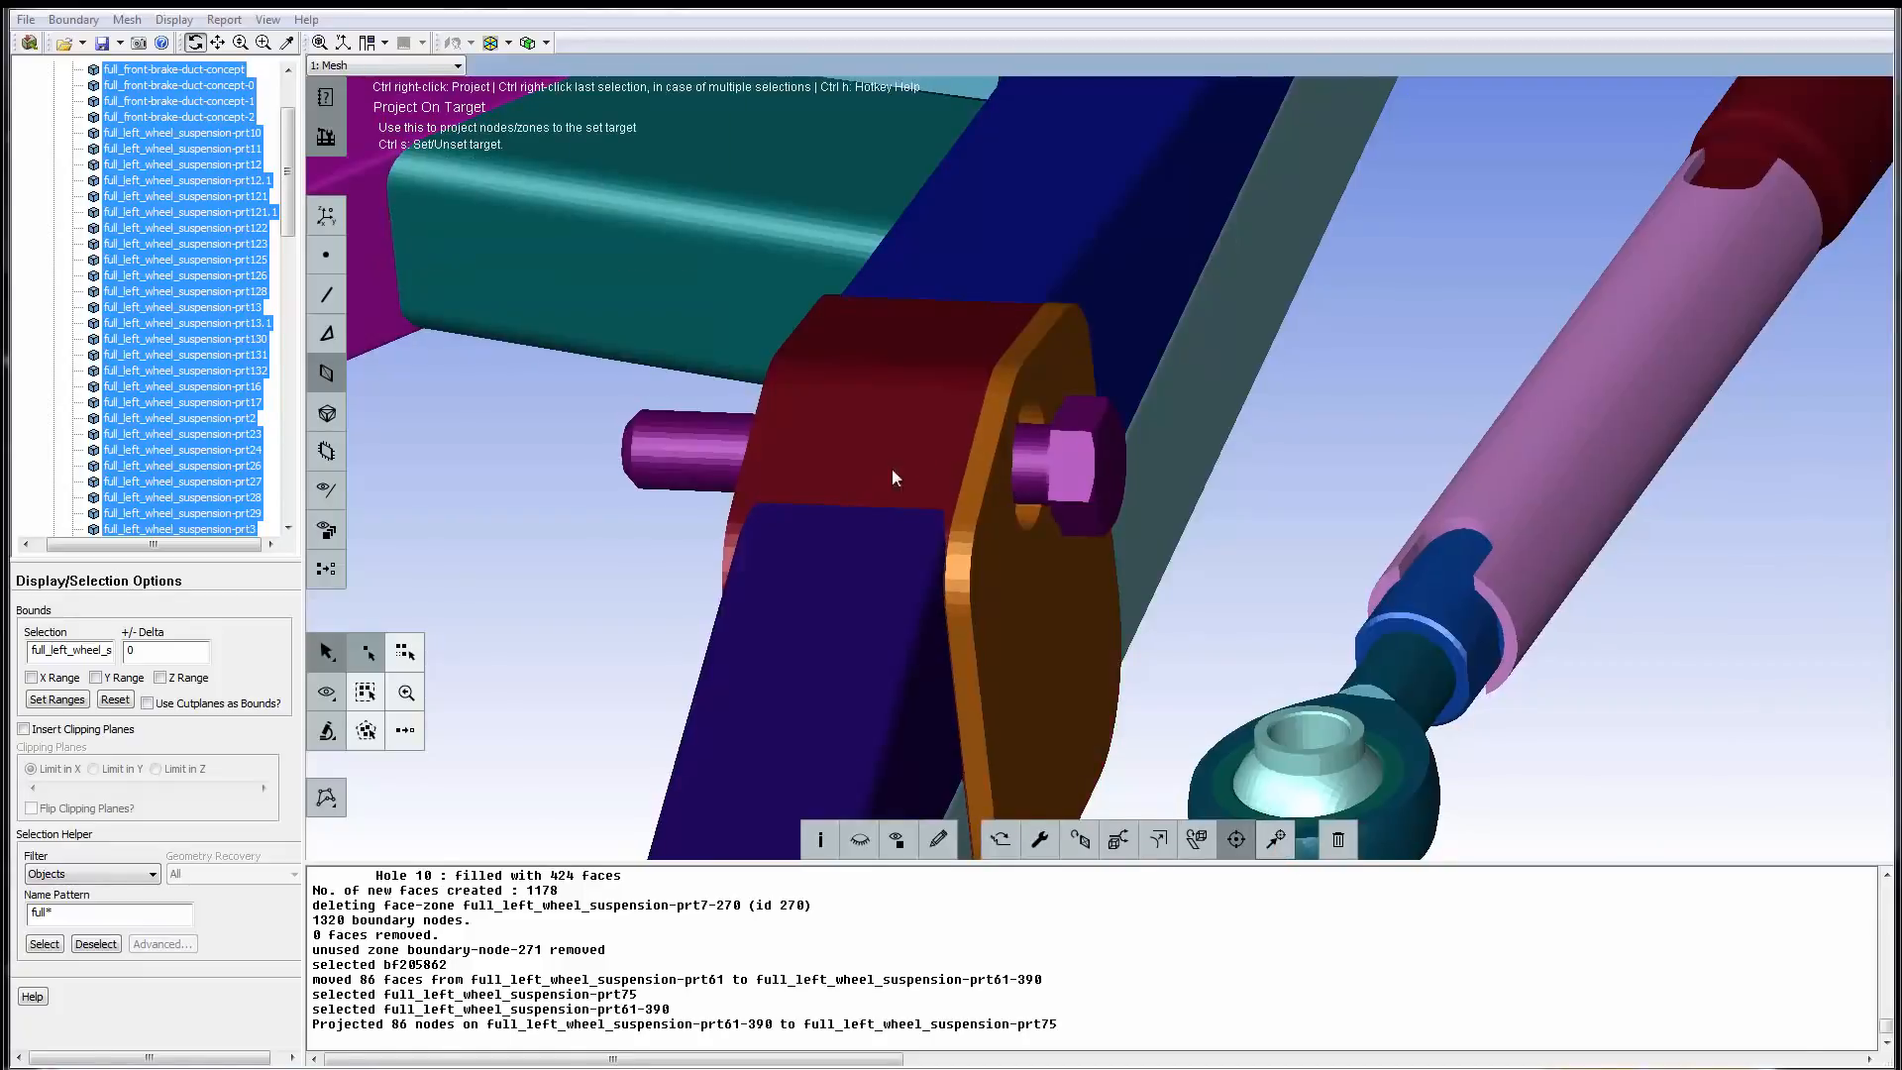
Step: Show the mesh edges on all drawn zones around the bracket's bolt hole
left_click_drag(892, 469, 1393, 454)
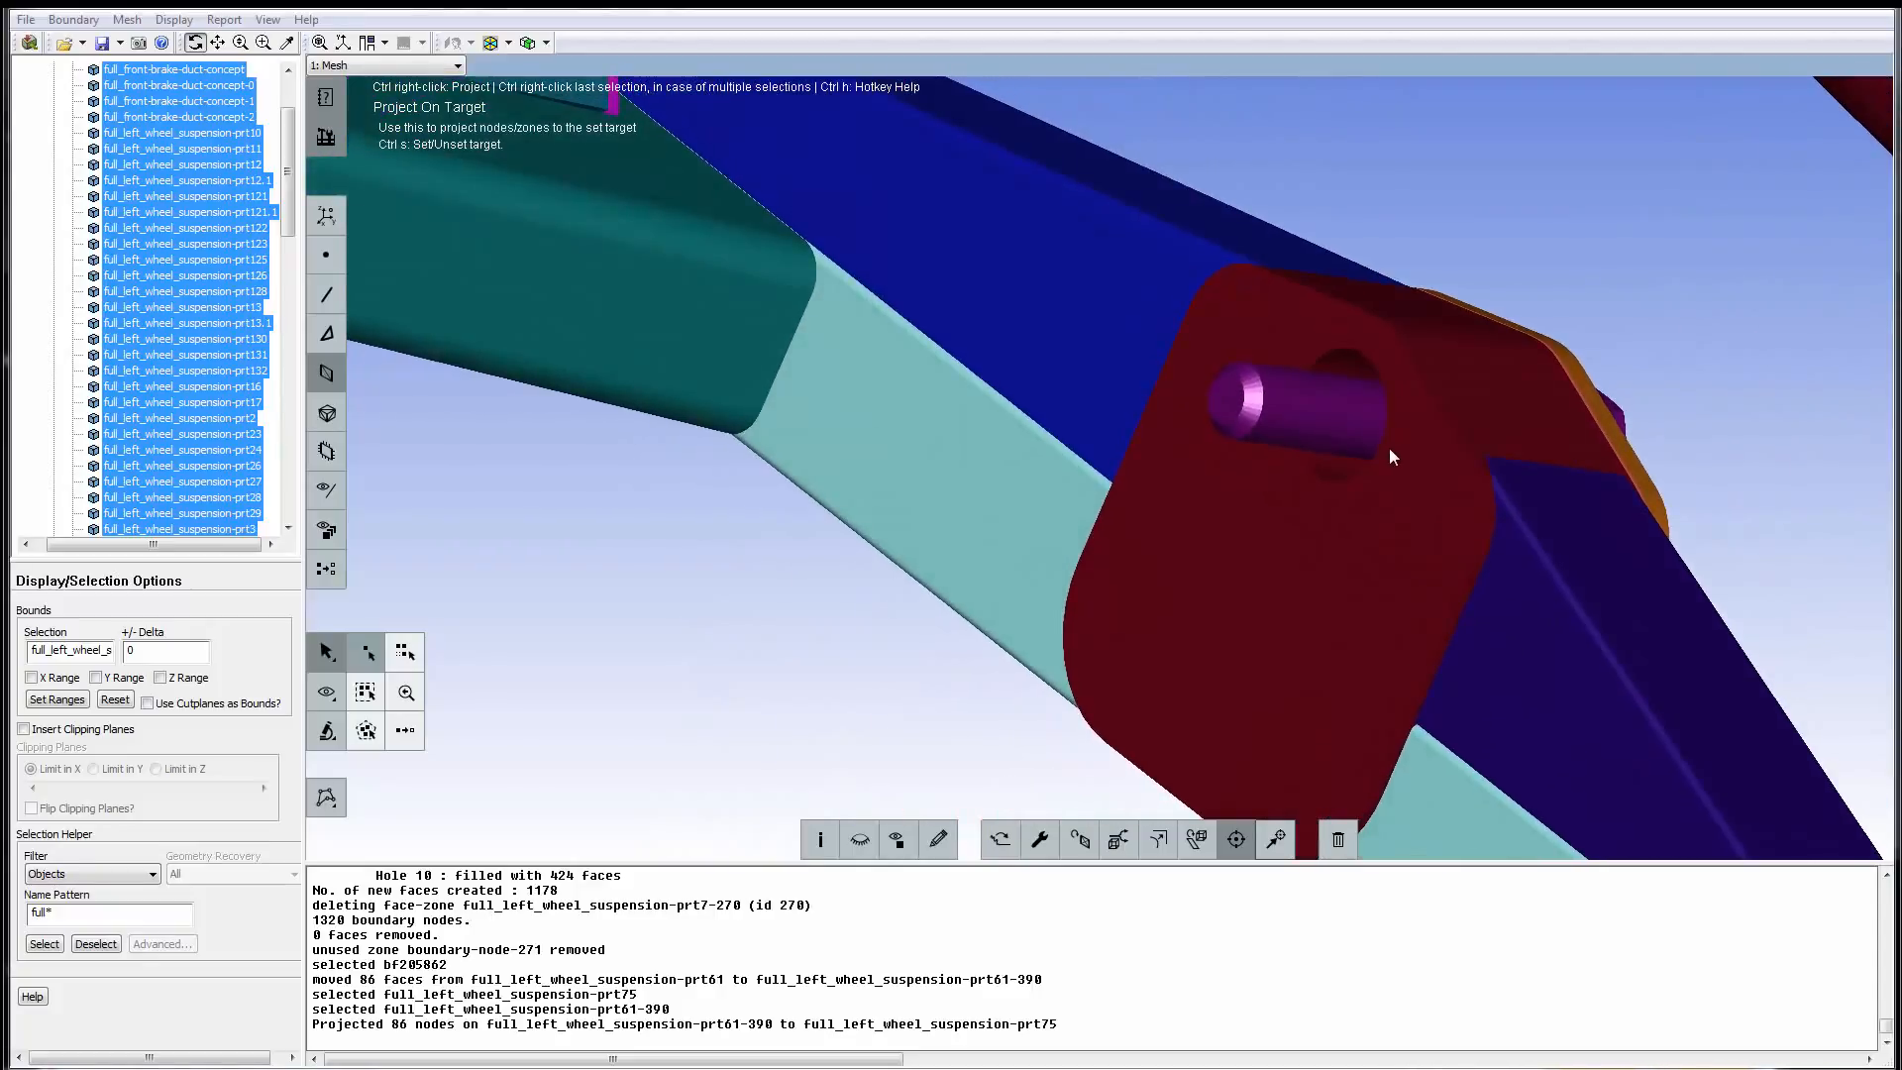
middle_click_drag(1177, 266, 1486, 583)
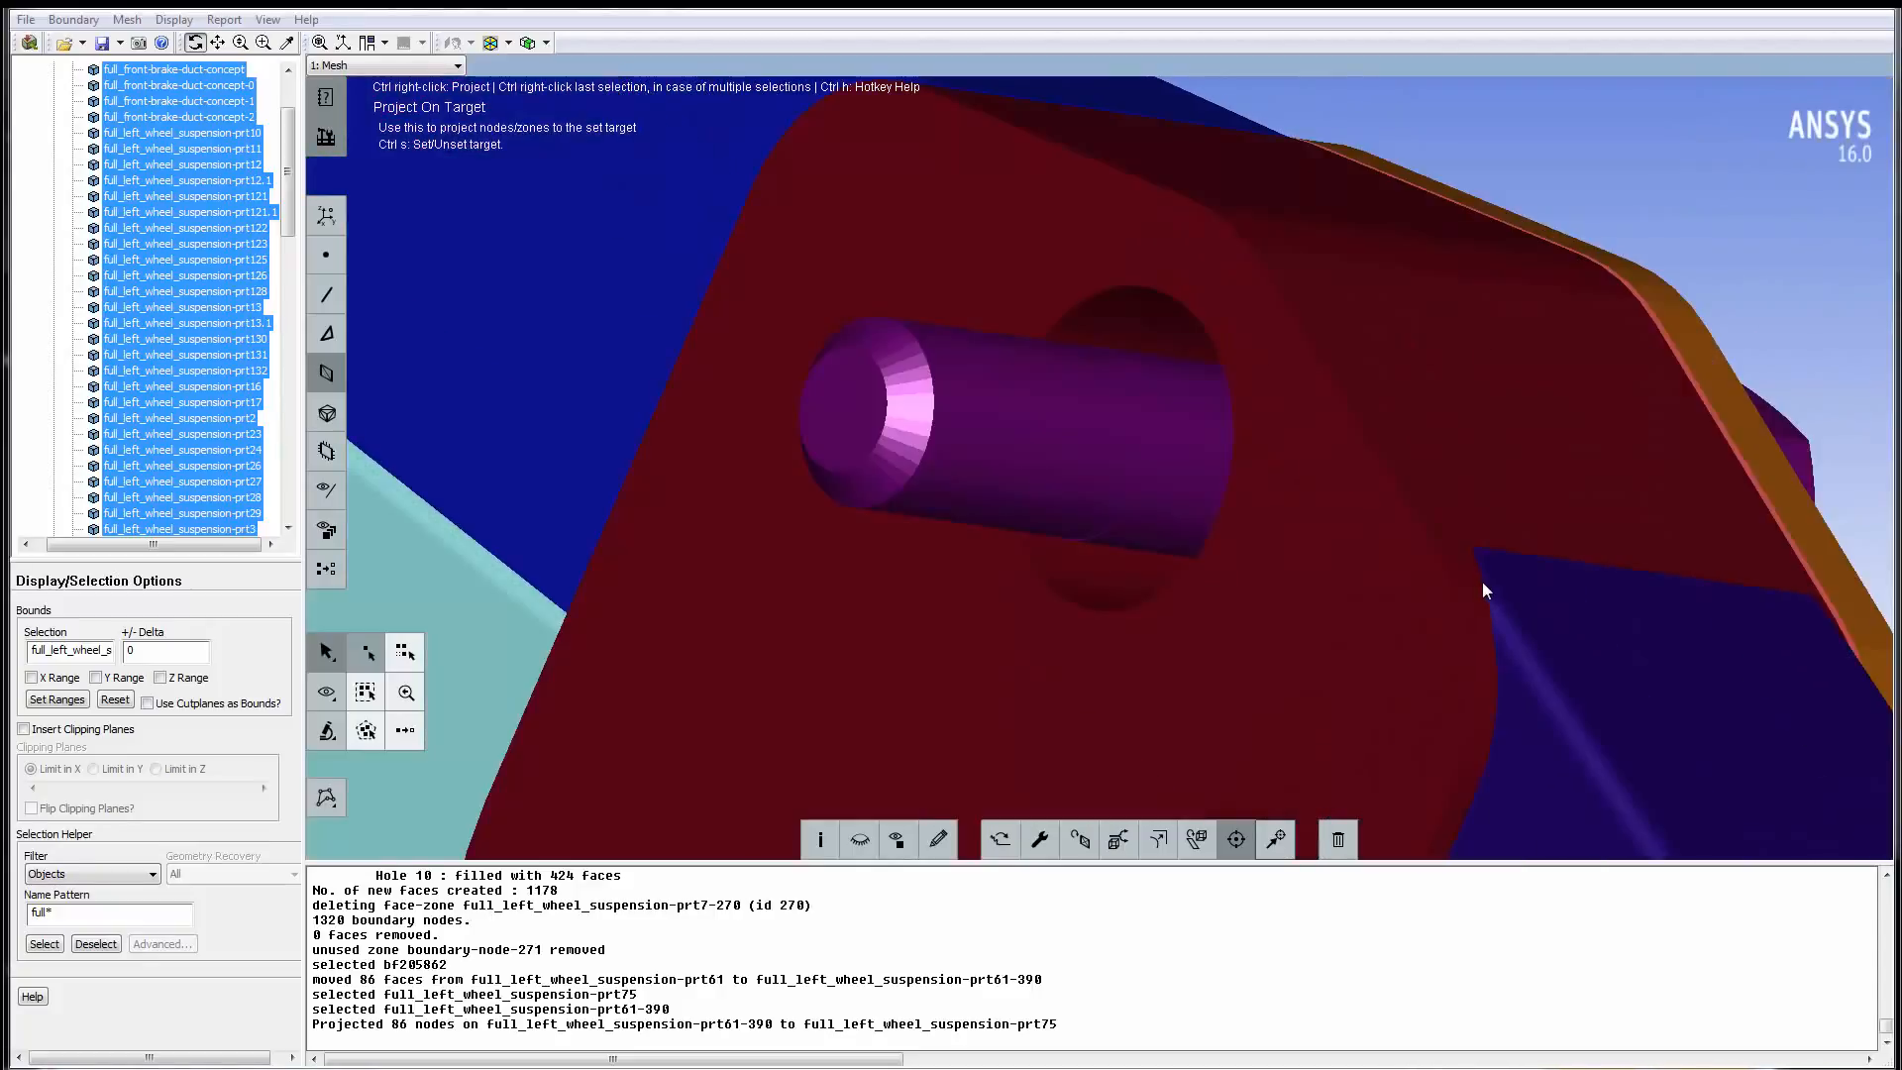
left_click(335, 488)
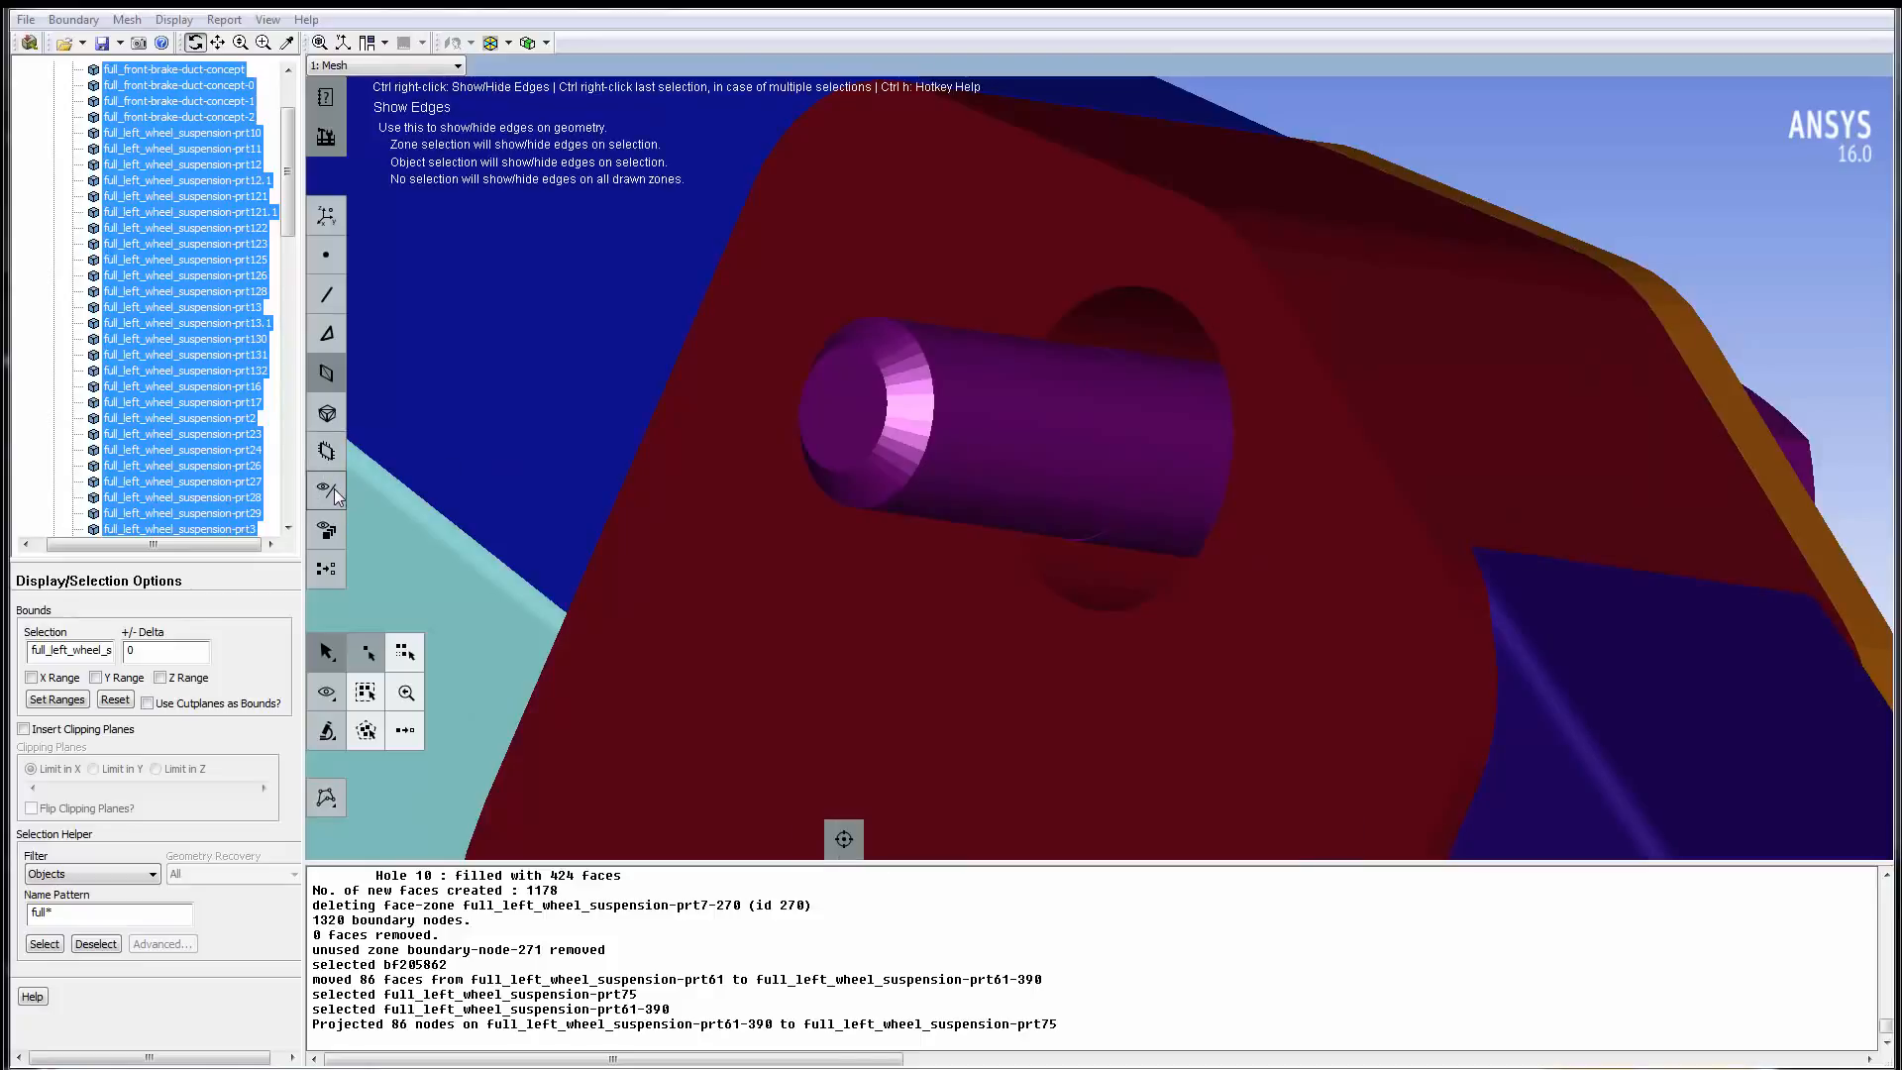
left_click(335, 490)
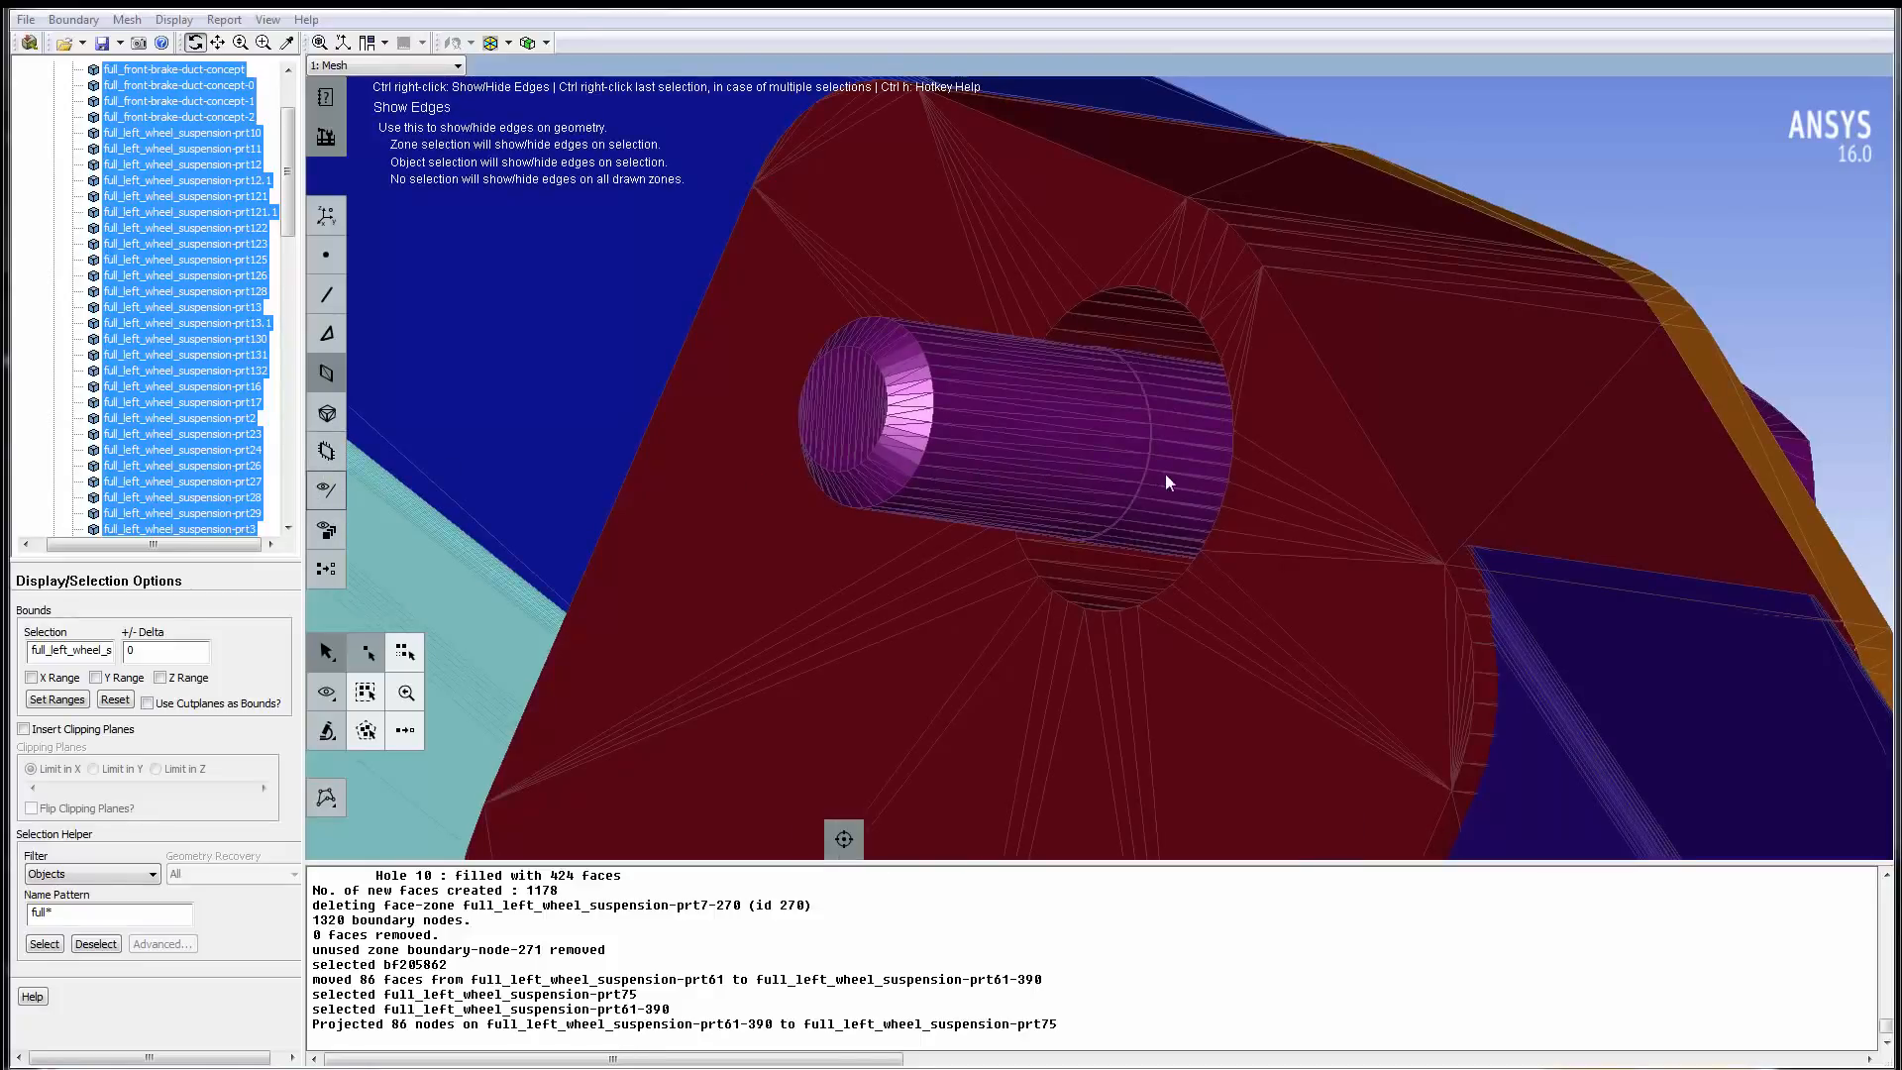
Step: Select one bolt hole edge on the dark red plate and one on the opposite orange plate, and apply Create to the pair
right_click(1235, 468)
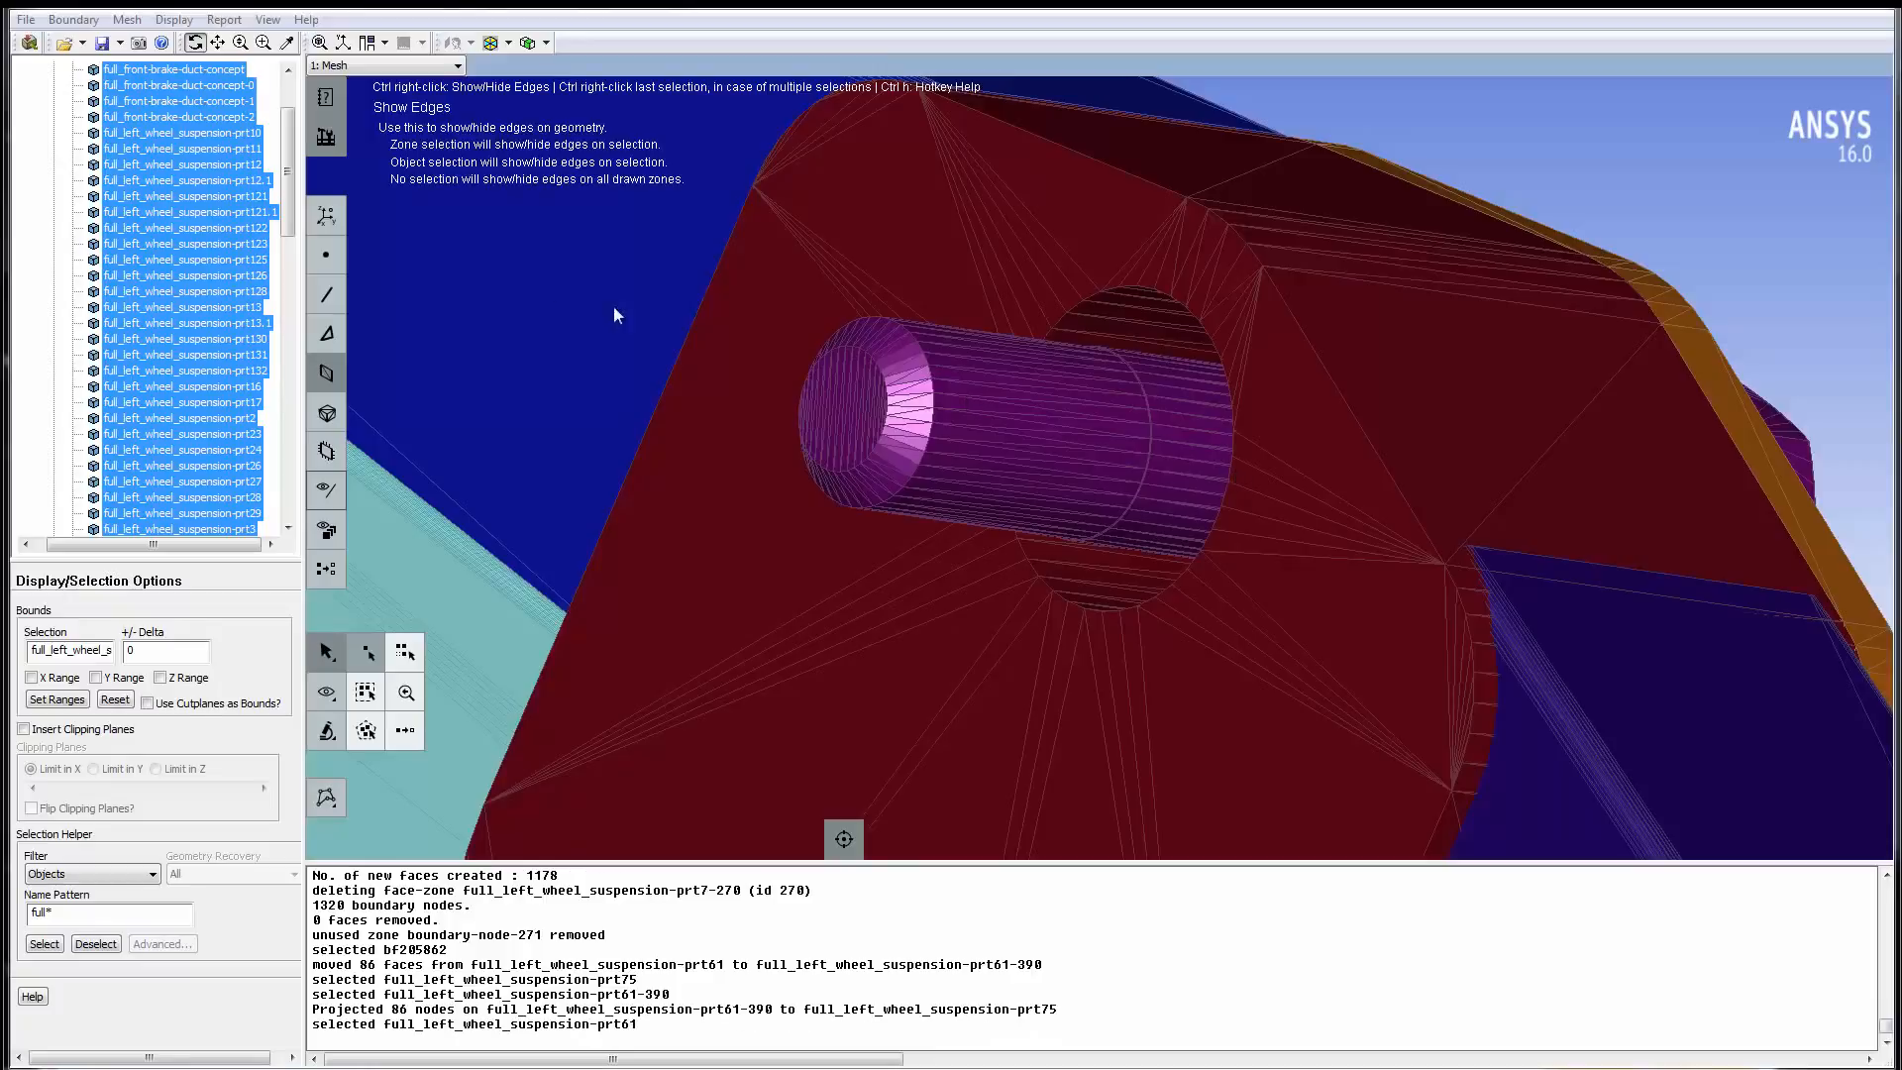
left_click(328, 295)
right_click(1233, 467)
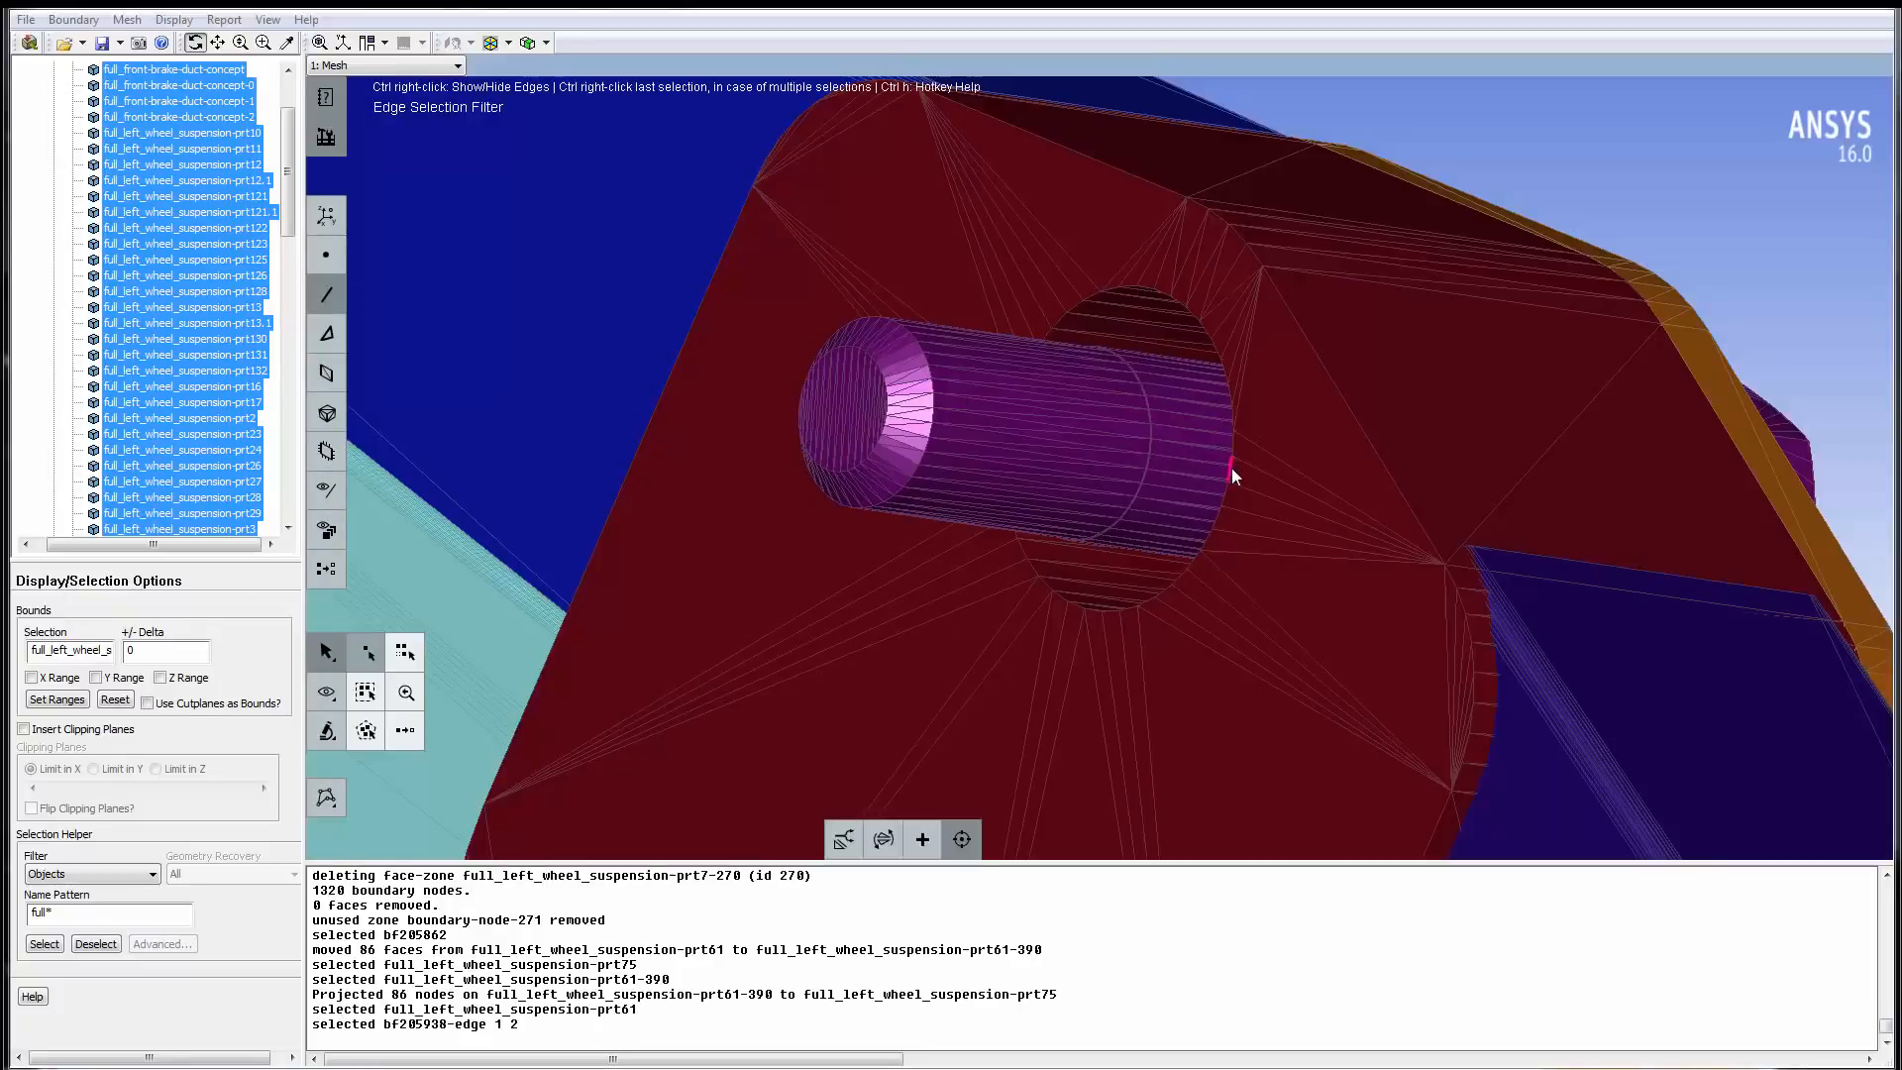
left_click_drag(1512, 474, 840, 416)
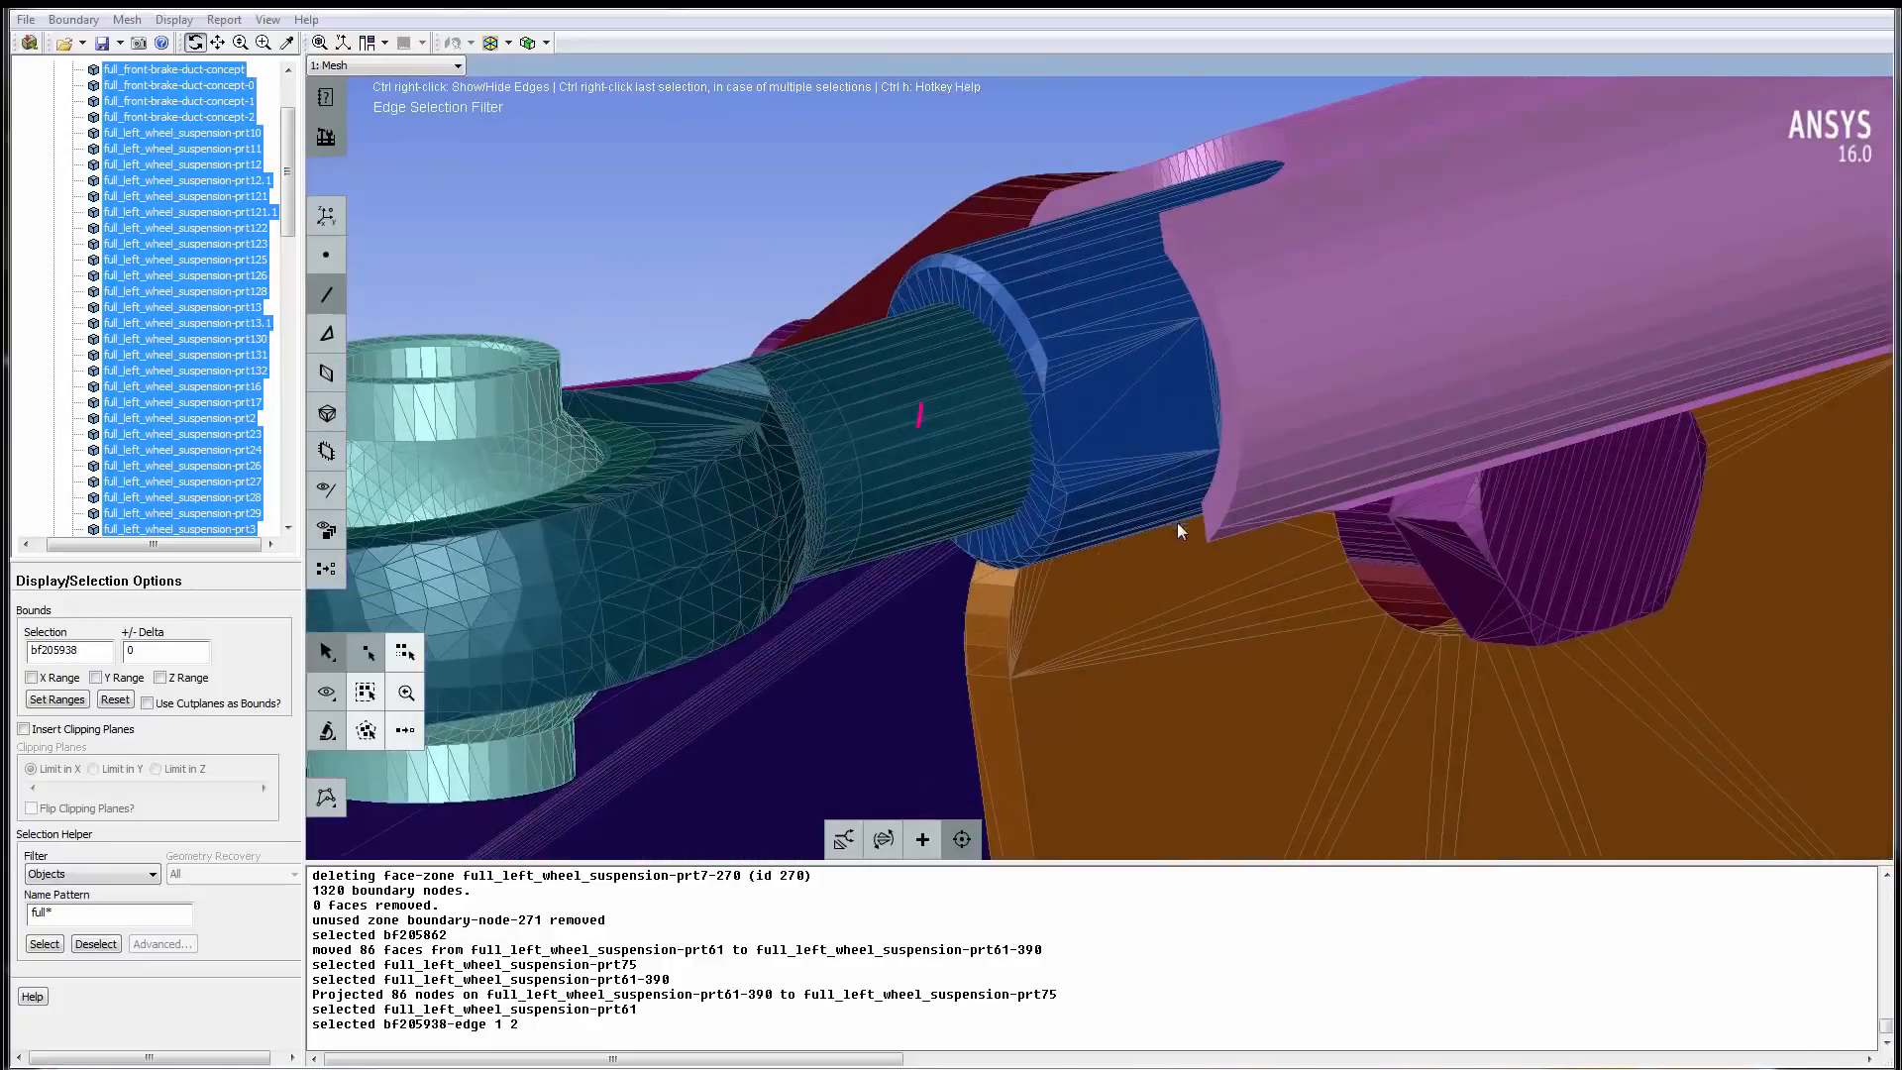
right_click(1351, 569)
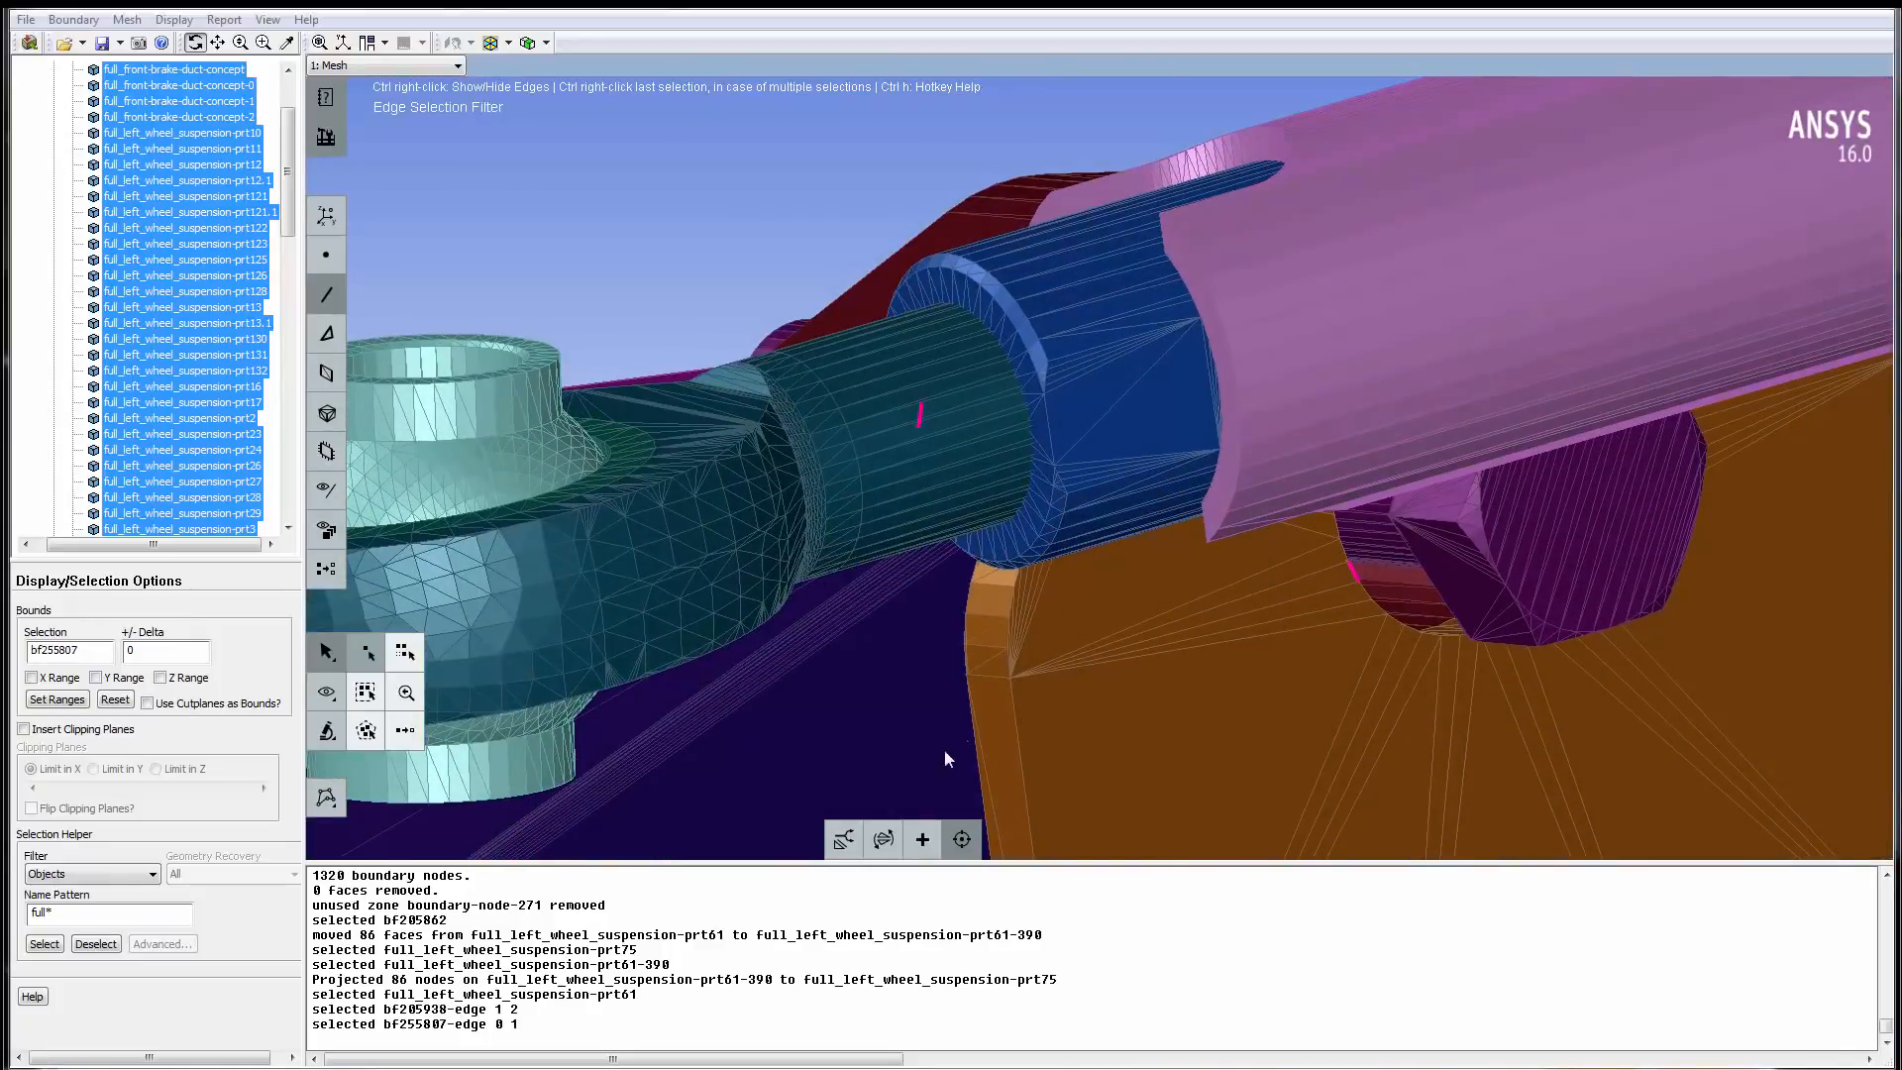
left_click(919, 845)
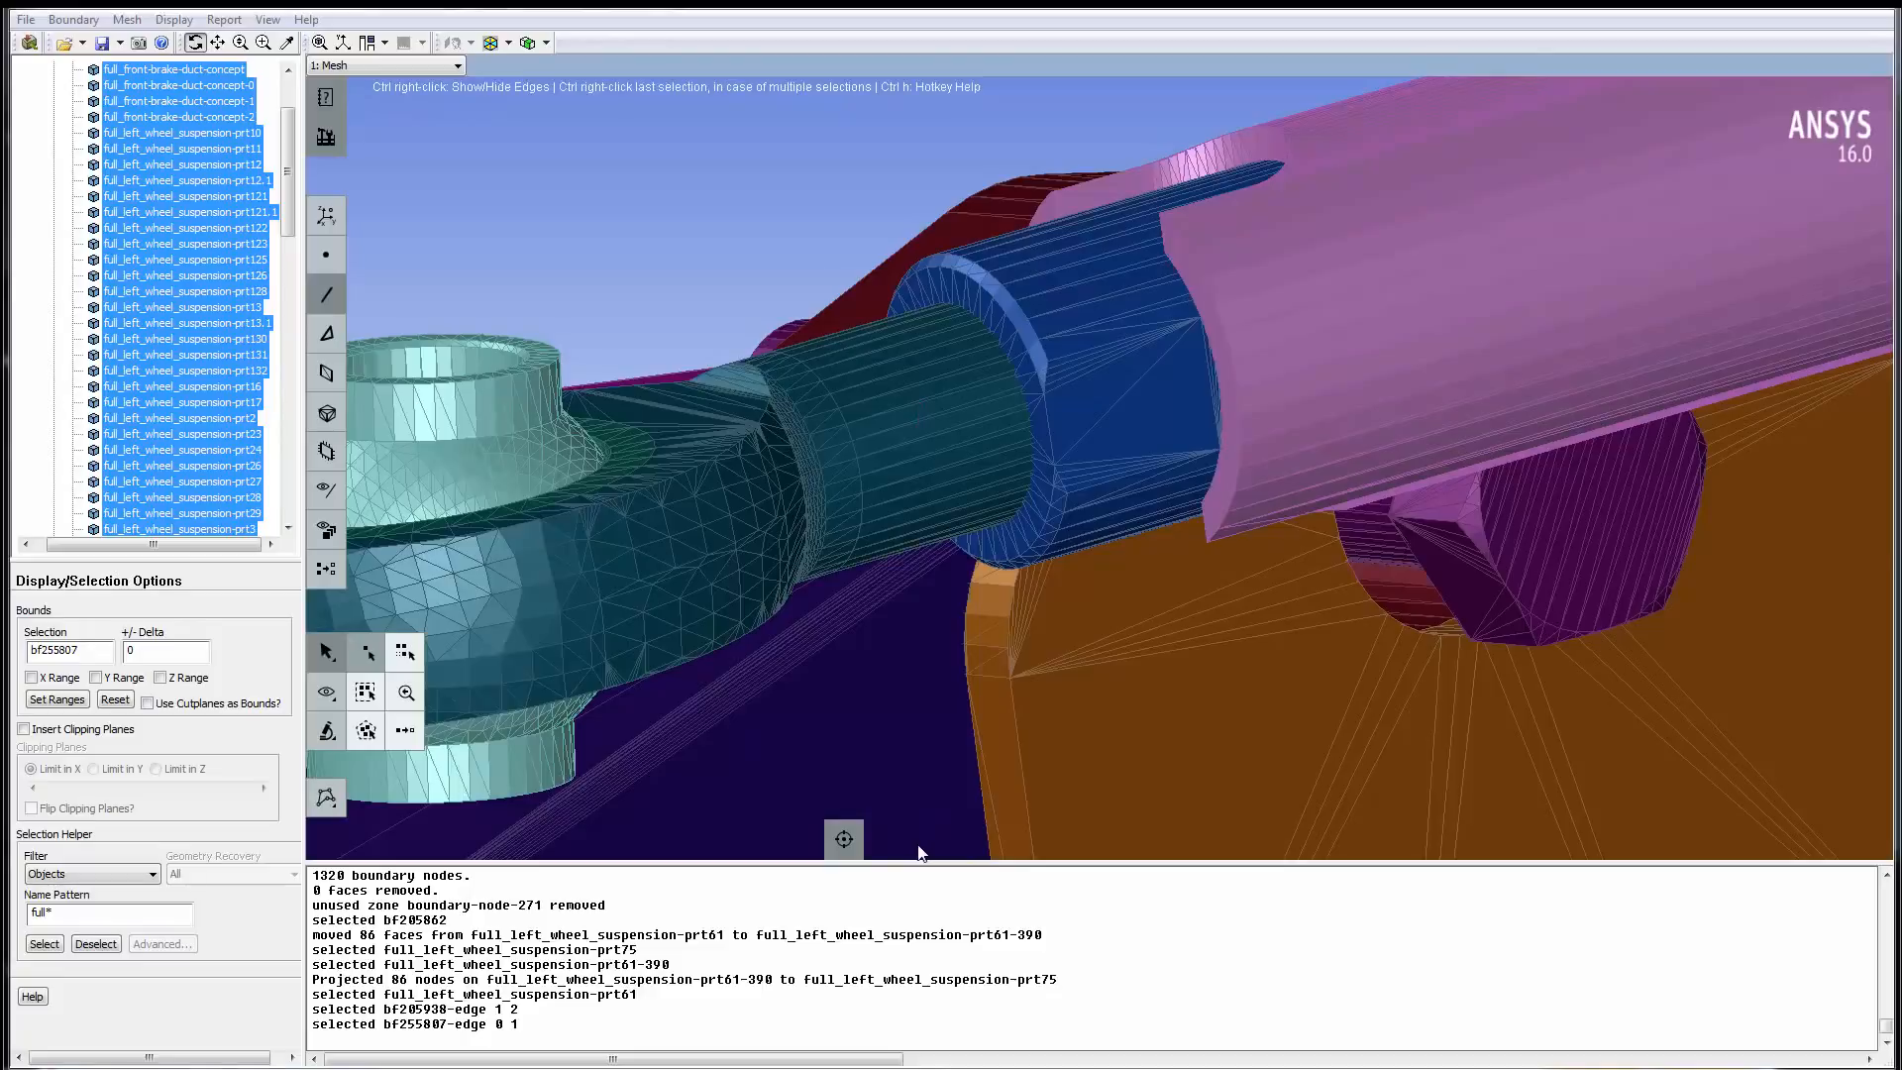
Step: Start a node loop on the teal triangular bracket, selecting three nodes in order along the edge of the slot around the pink arm
middle_click_drag(1064, 743, 1026, 704)
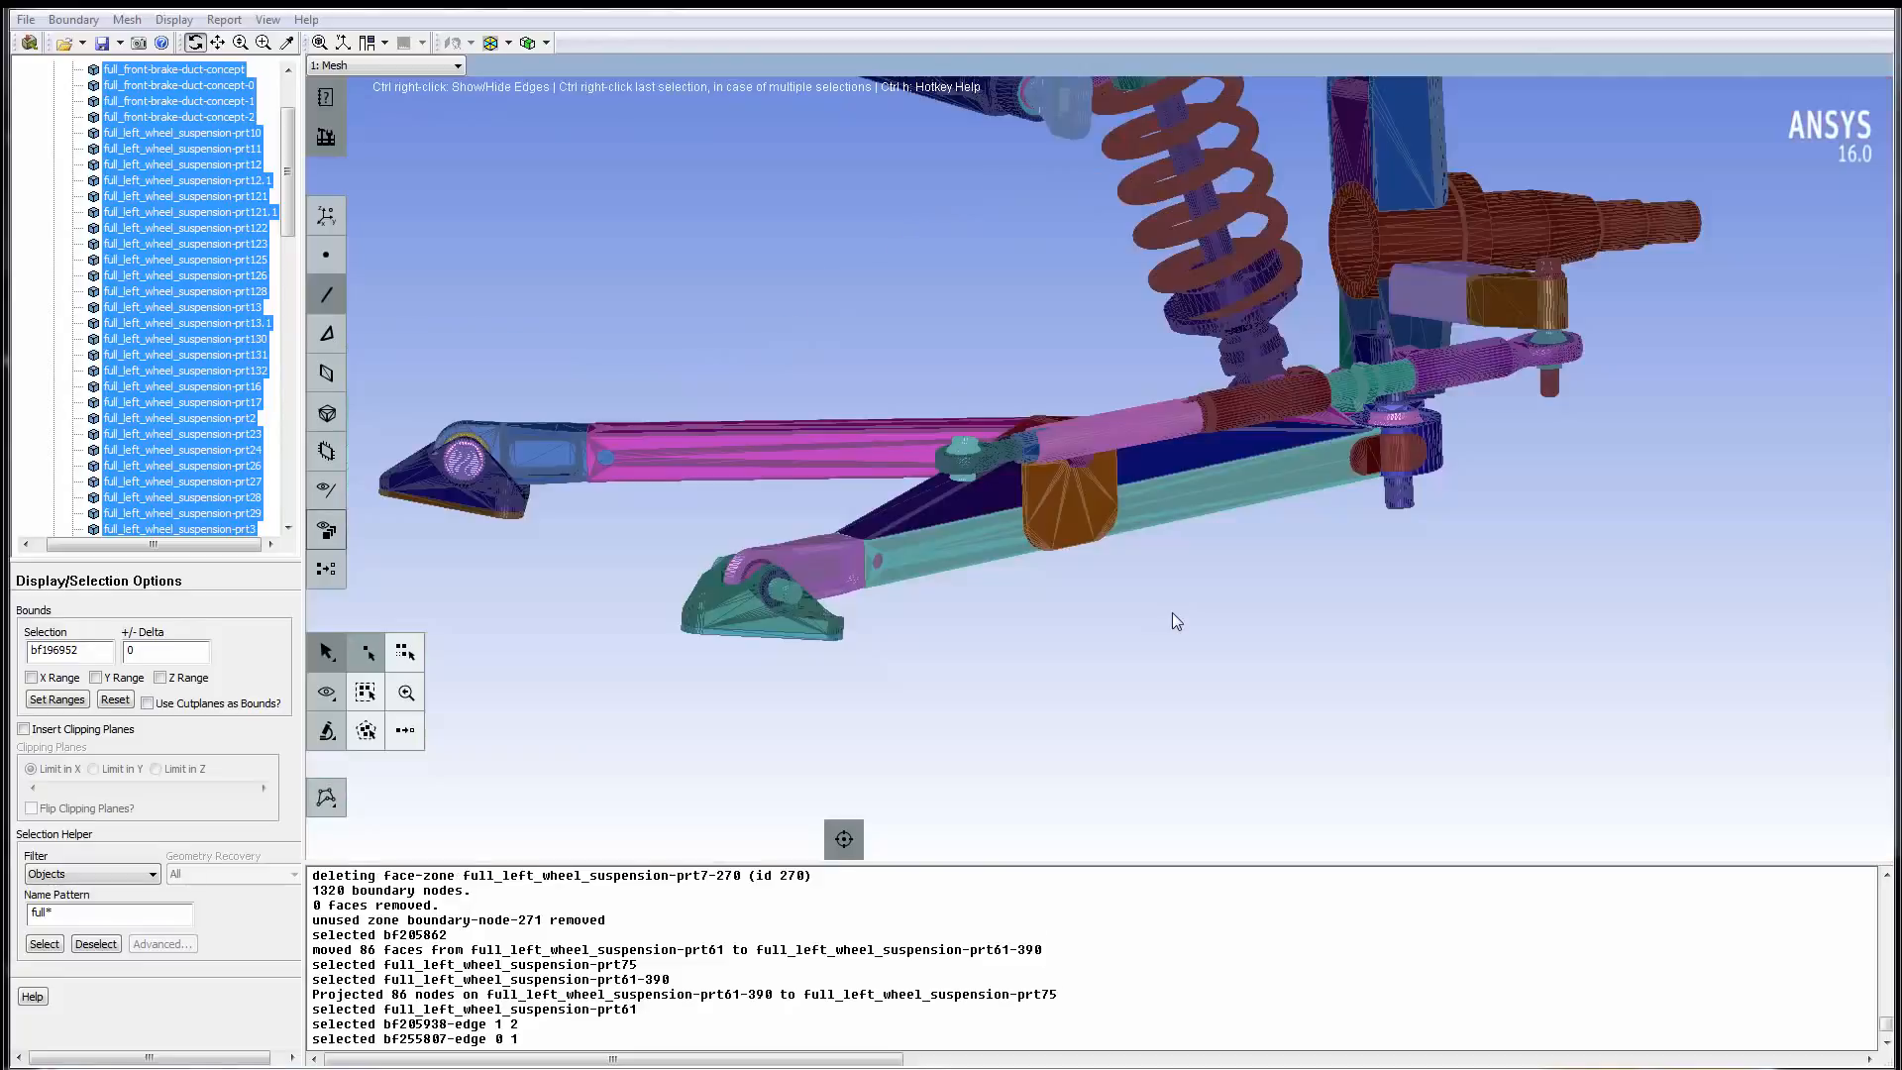
left_click_drag(993, 535, 1044, 420)
middle_click_drag(1044, 420, 1175, 561)
left_click(326, 797)
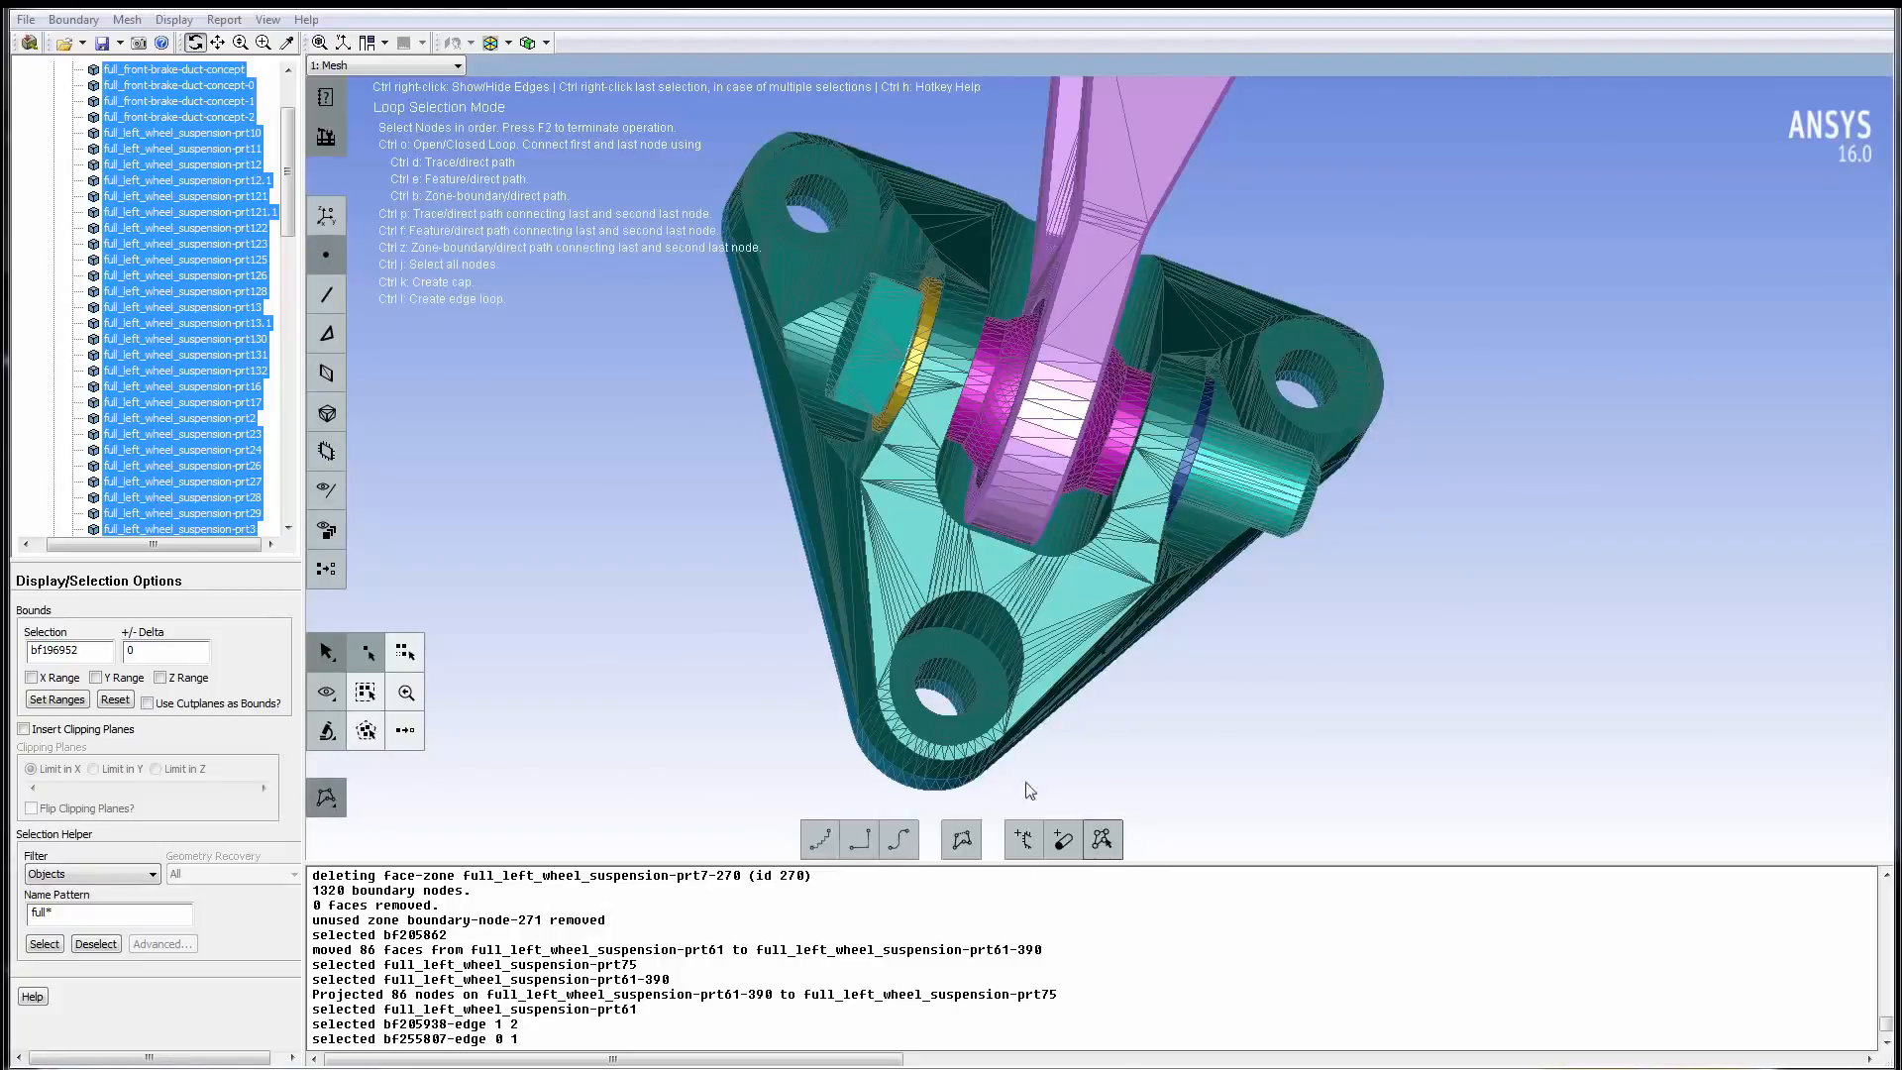
right_click(935, 478)
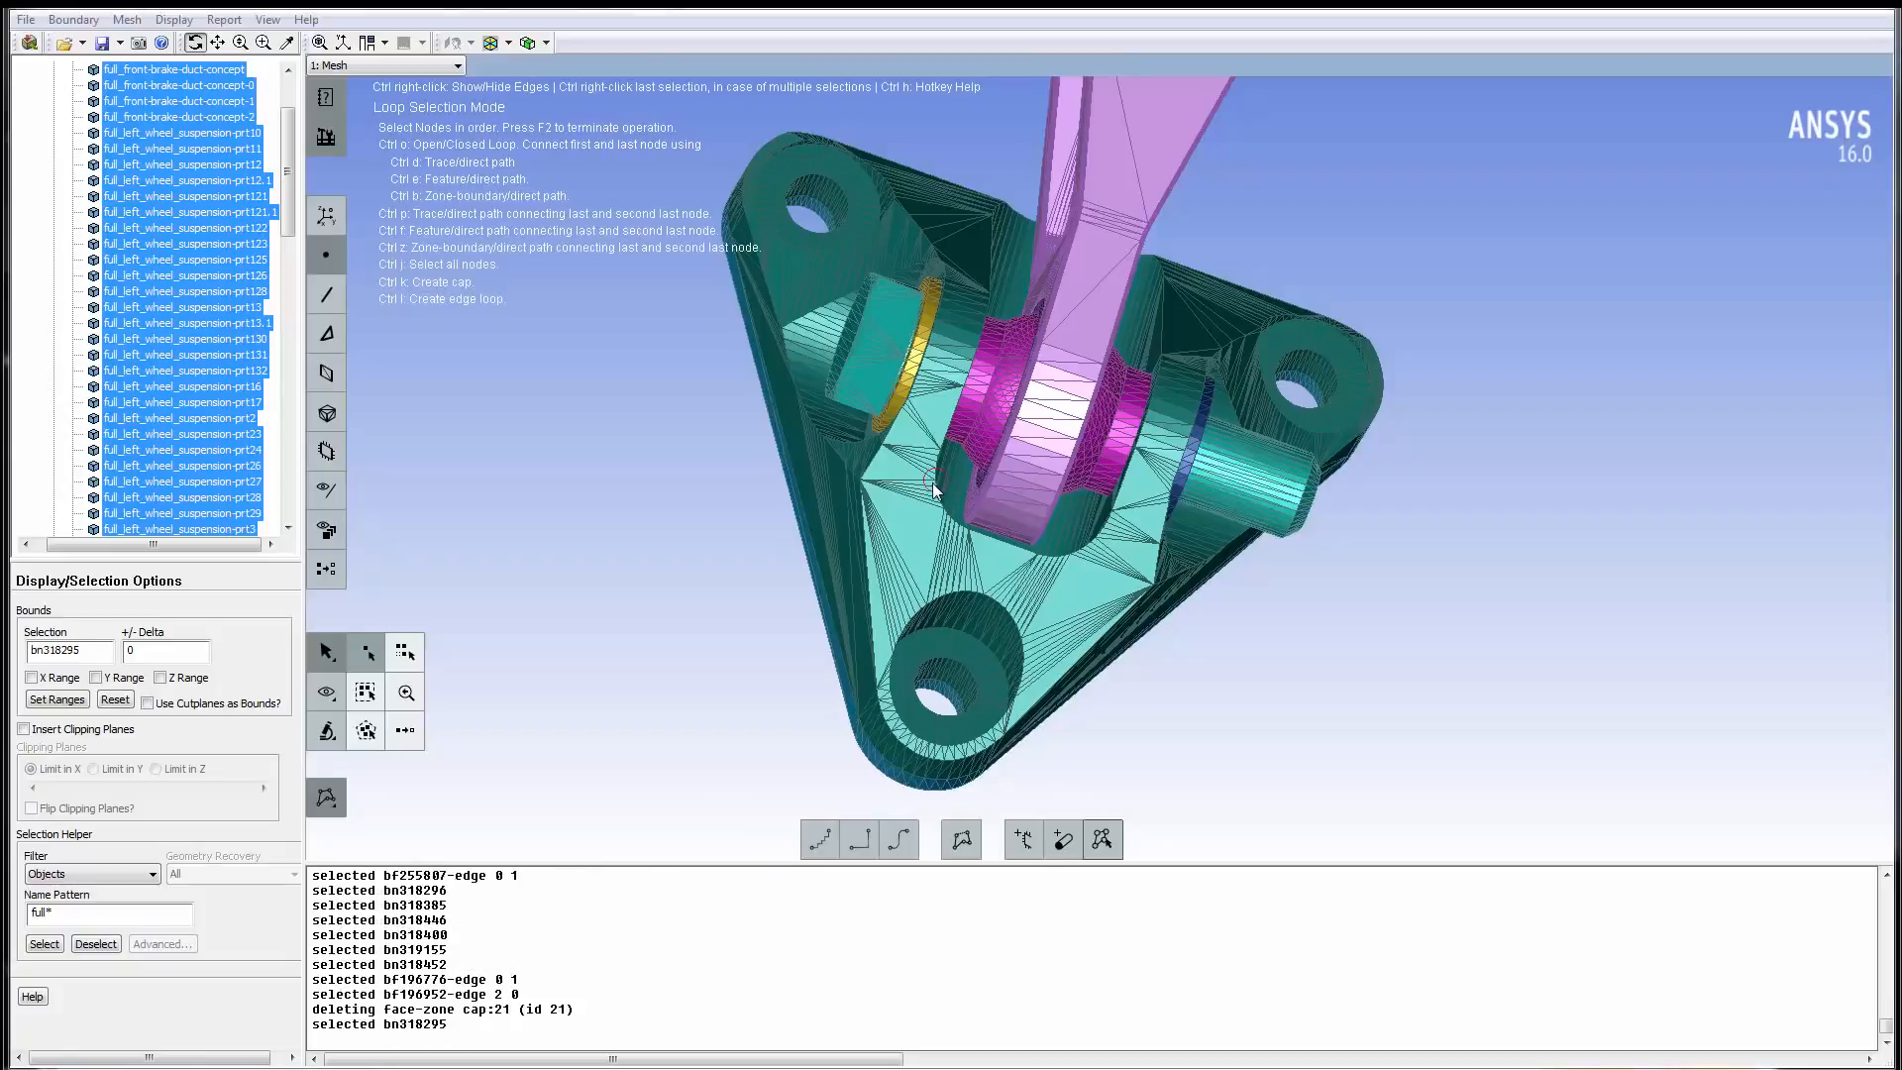
right_click(1073, 554)
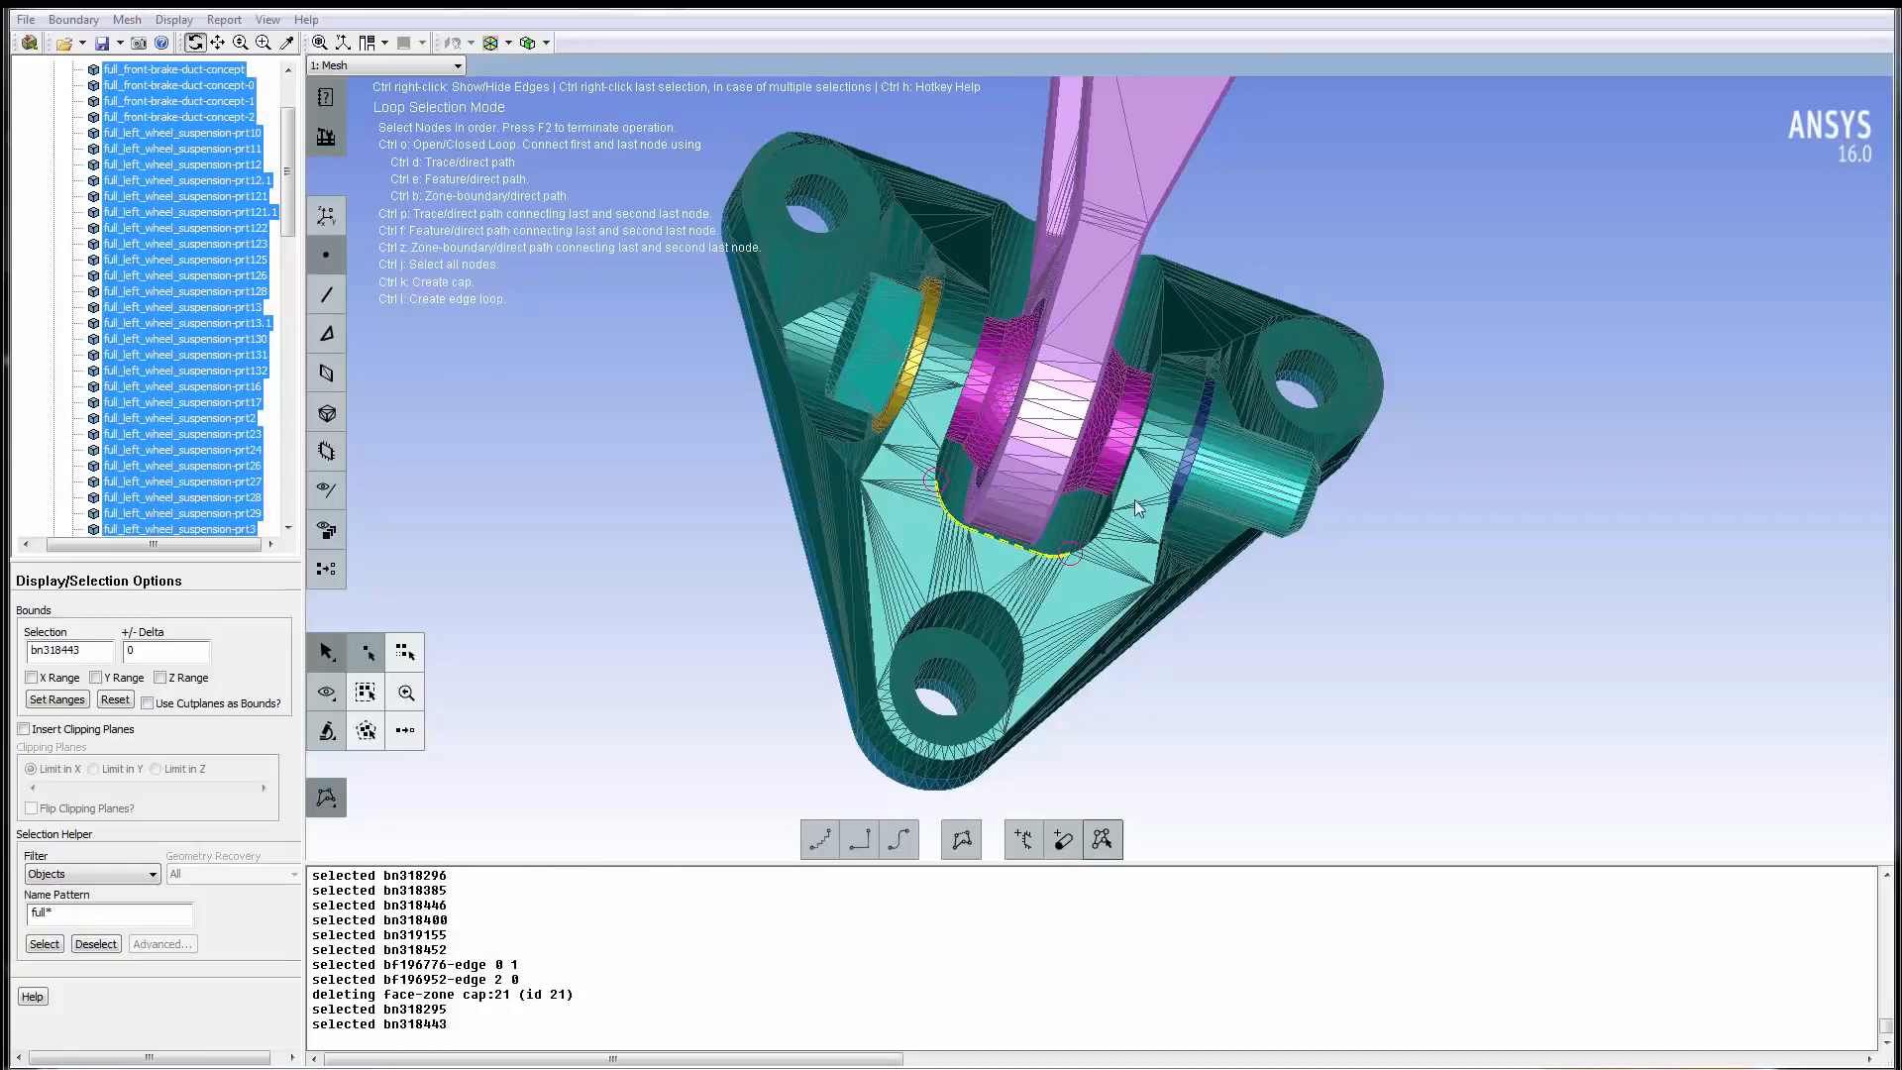
right_click(1170, 295)
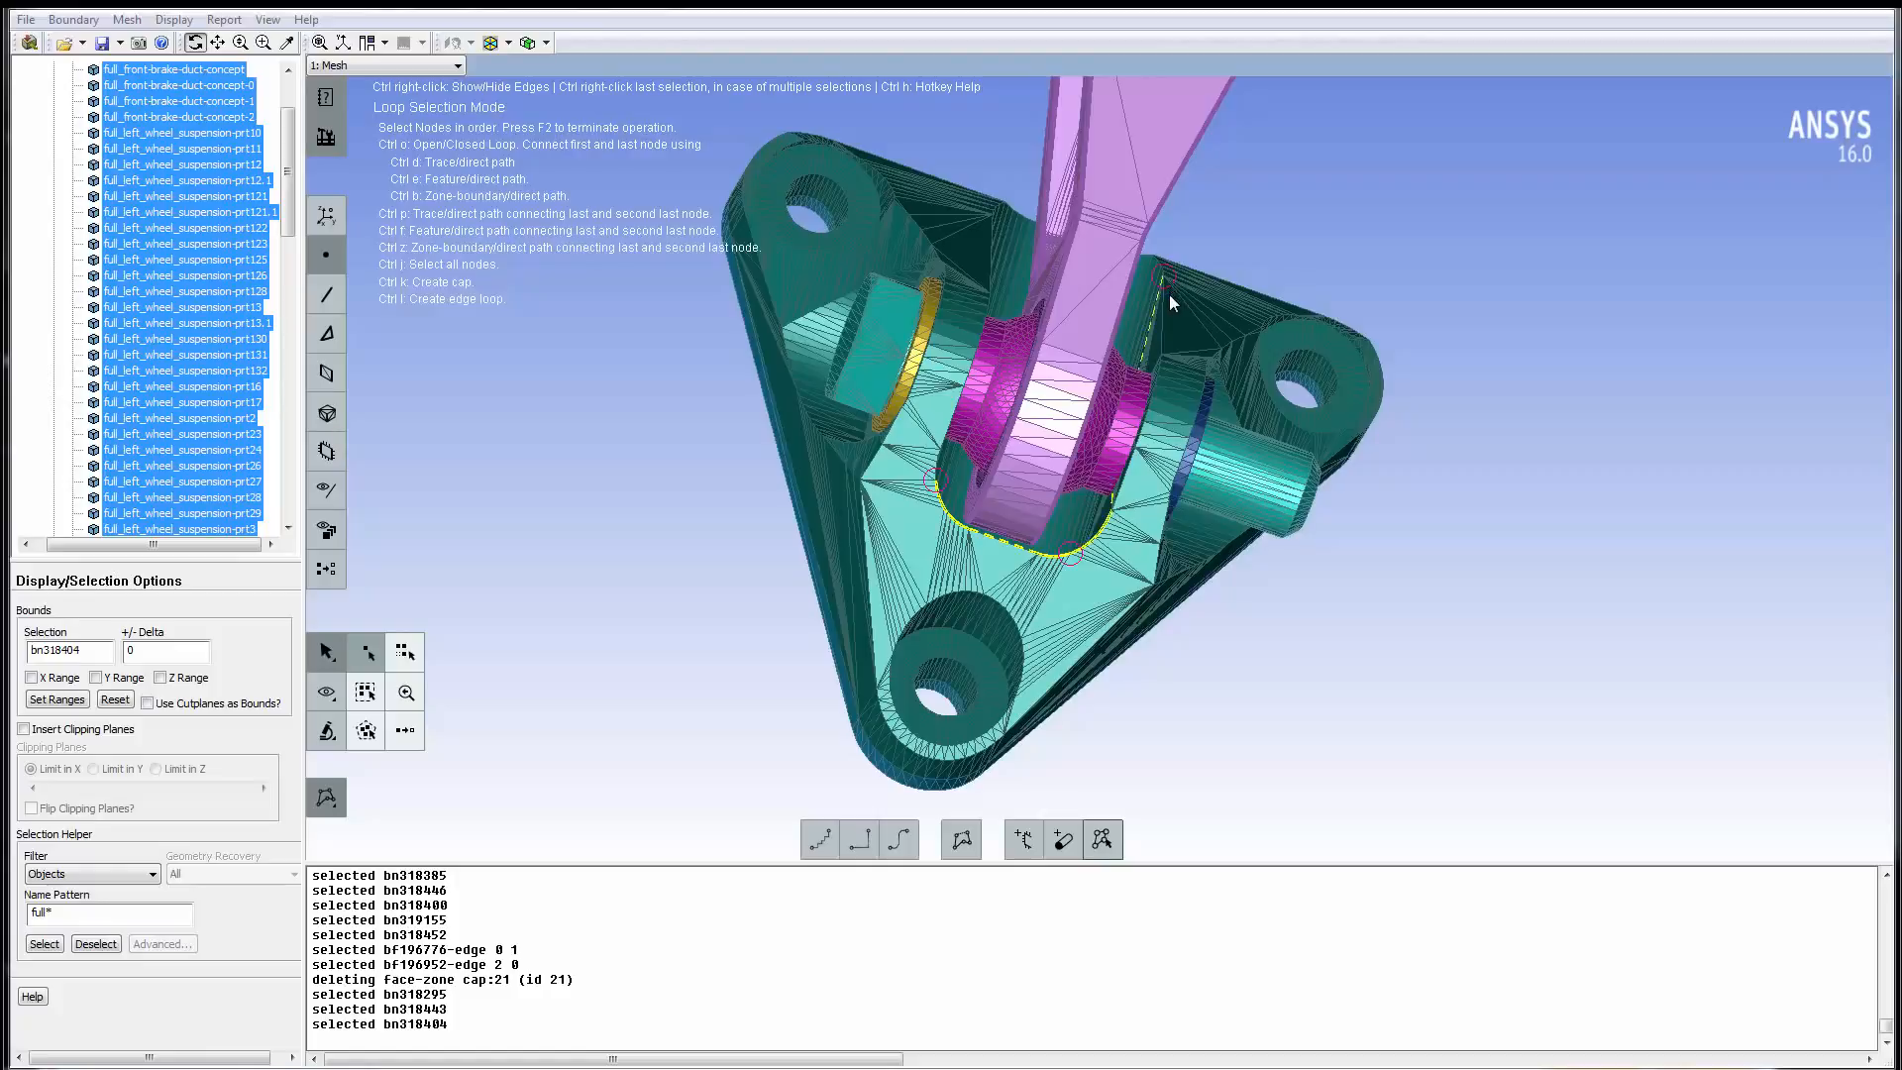
left_click_drag(1170, 295, 1189, 475)
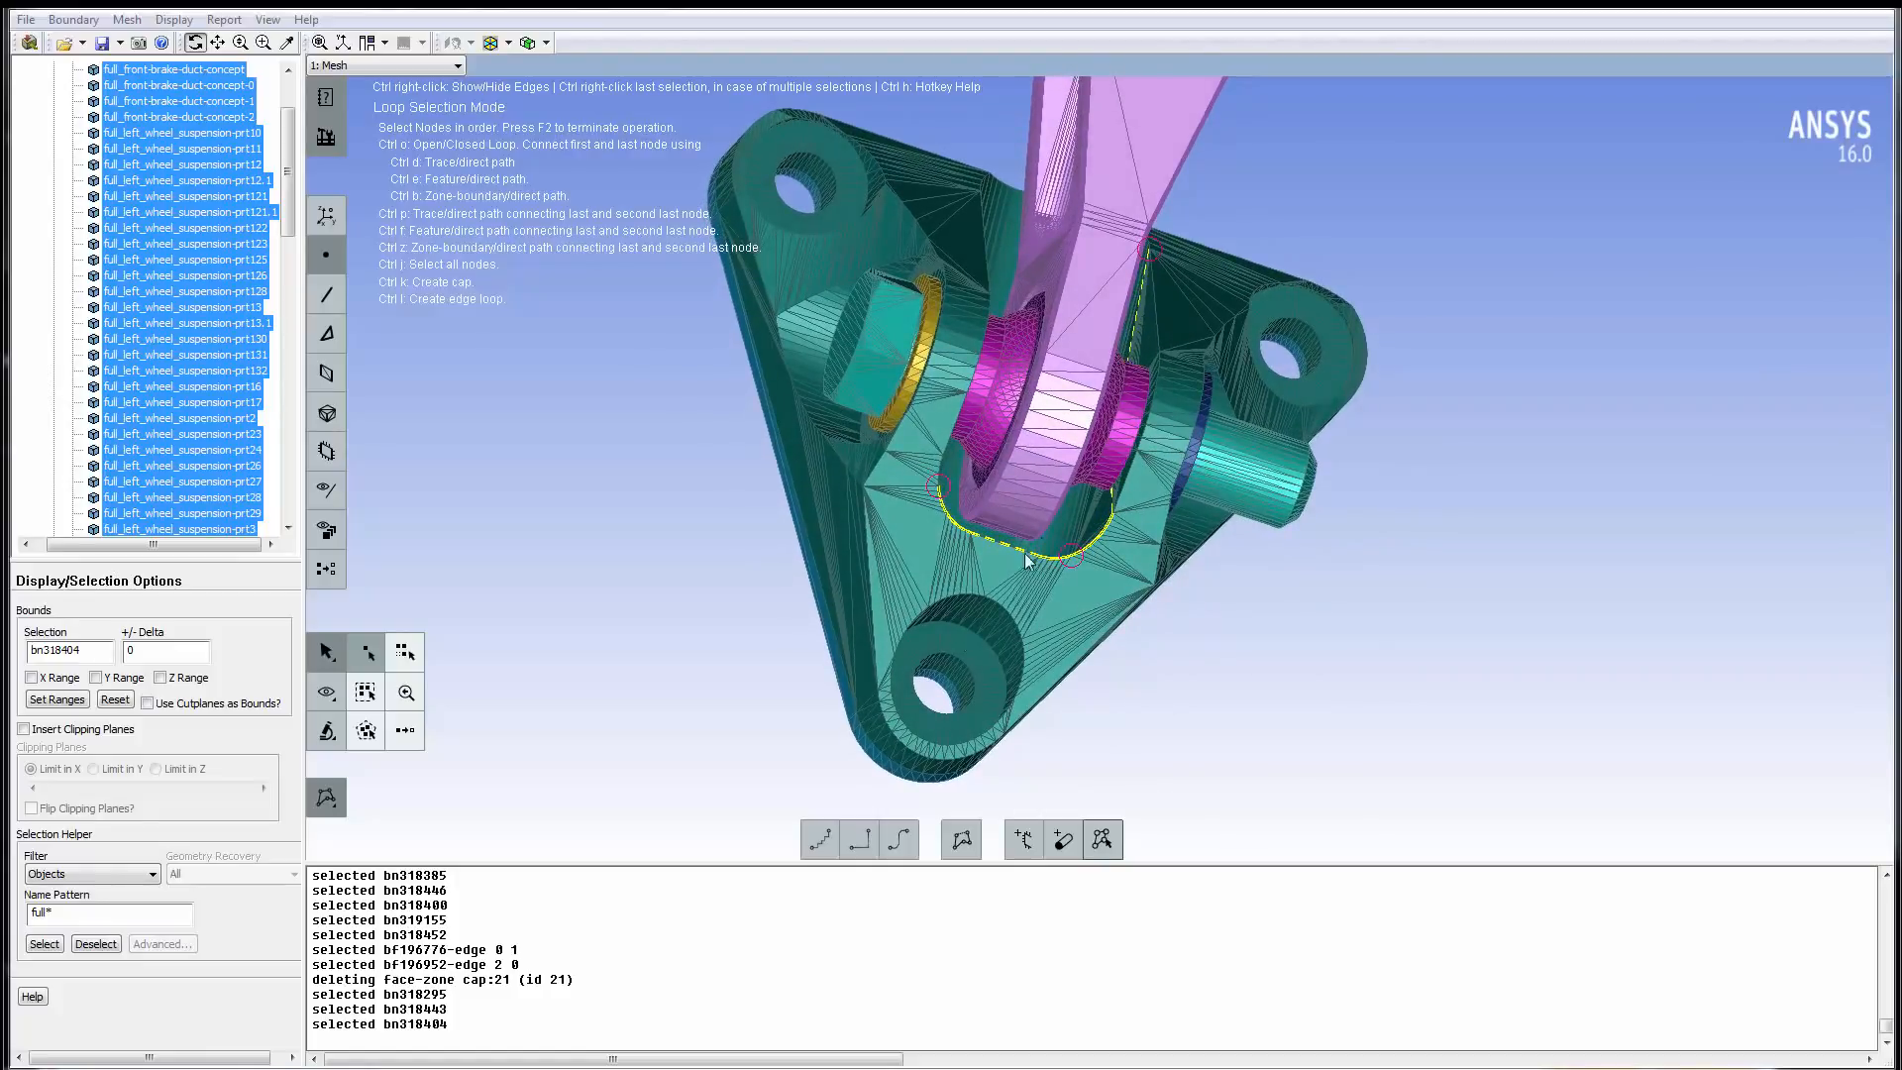
Step: Add a fourth node at the slot's remaining far corner, then close the loop and create a cap over the opening
left_click(862, 842)
right_click(997, 183)
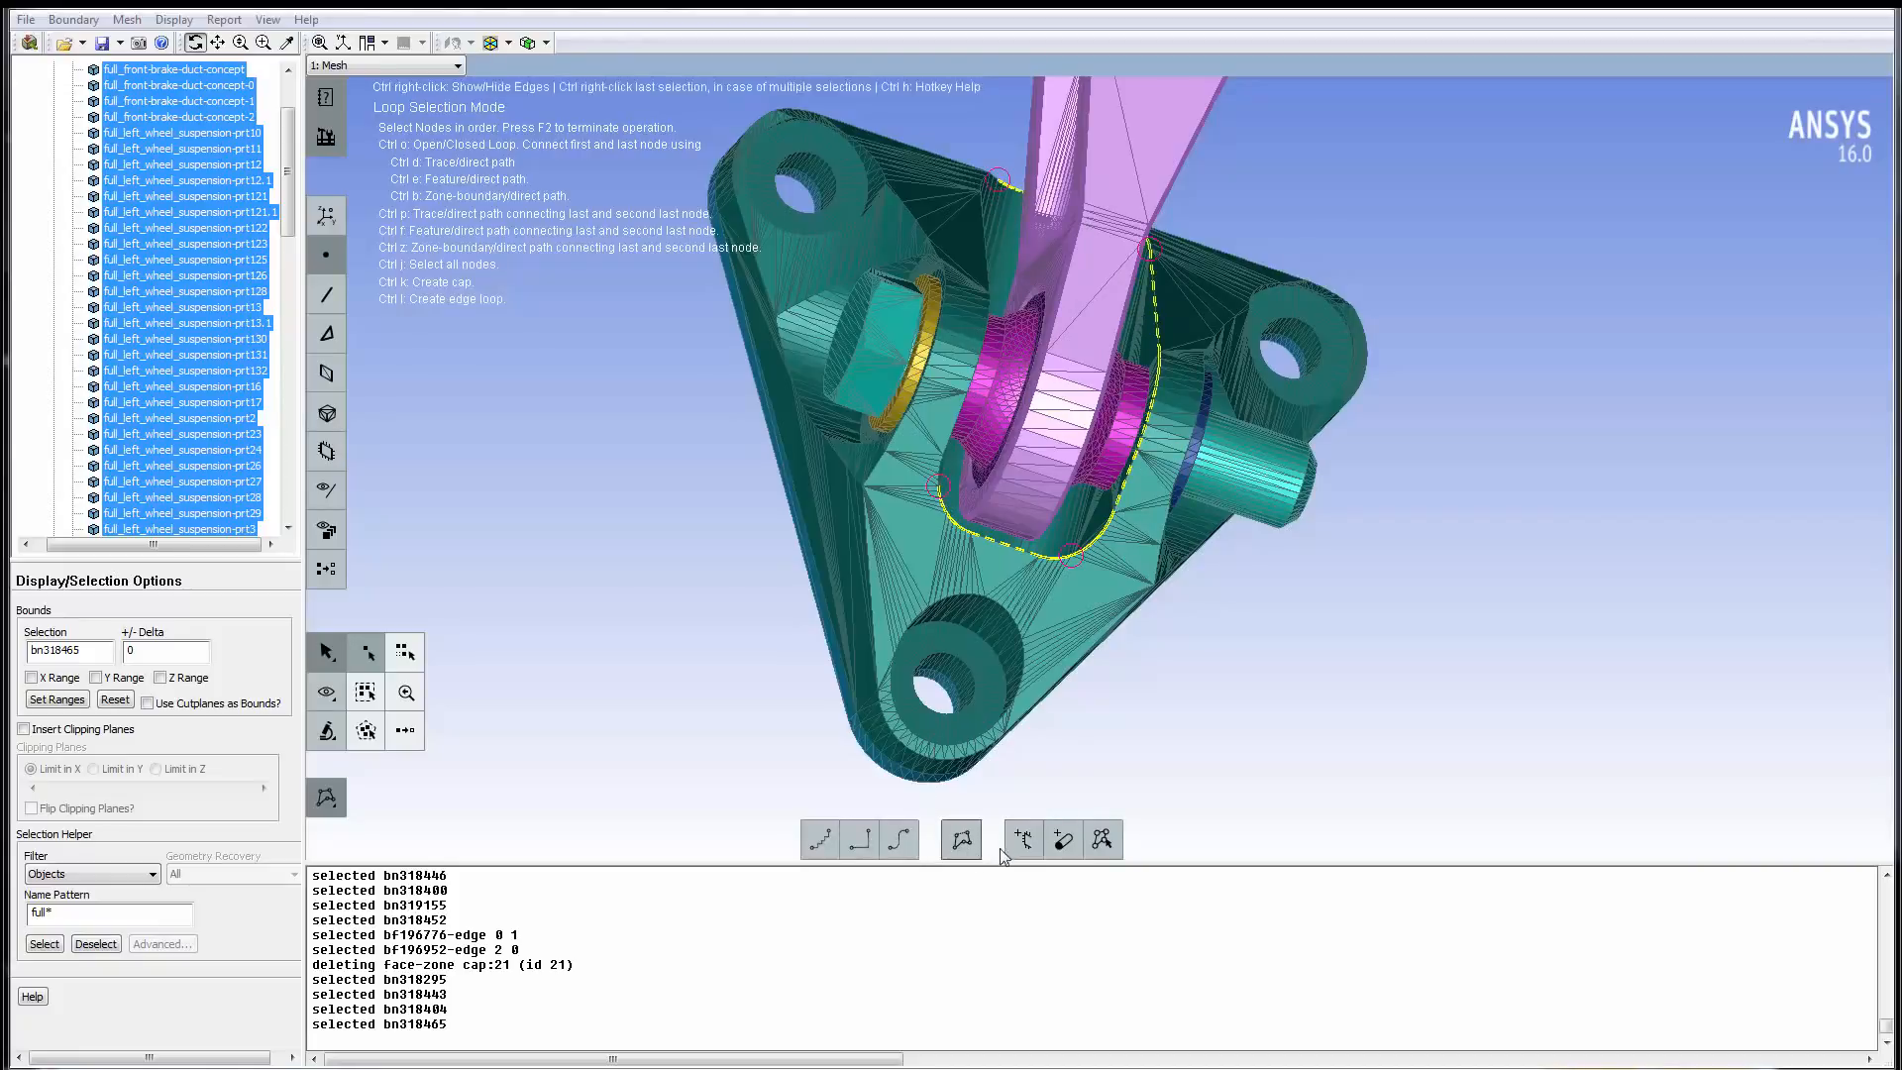
left_click(959, 841)
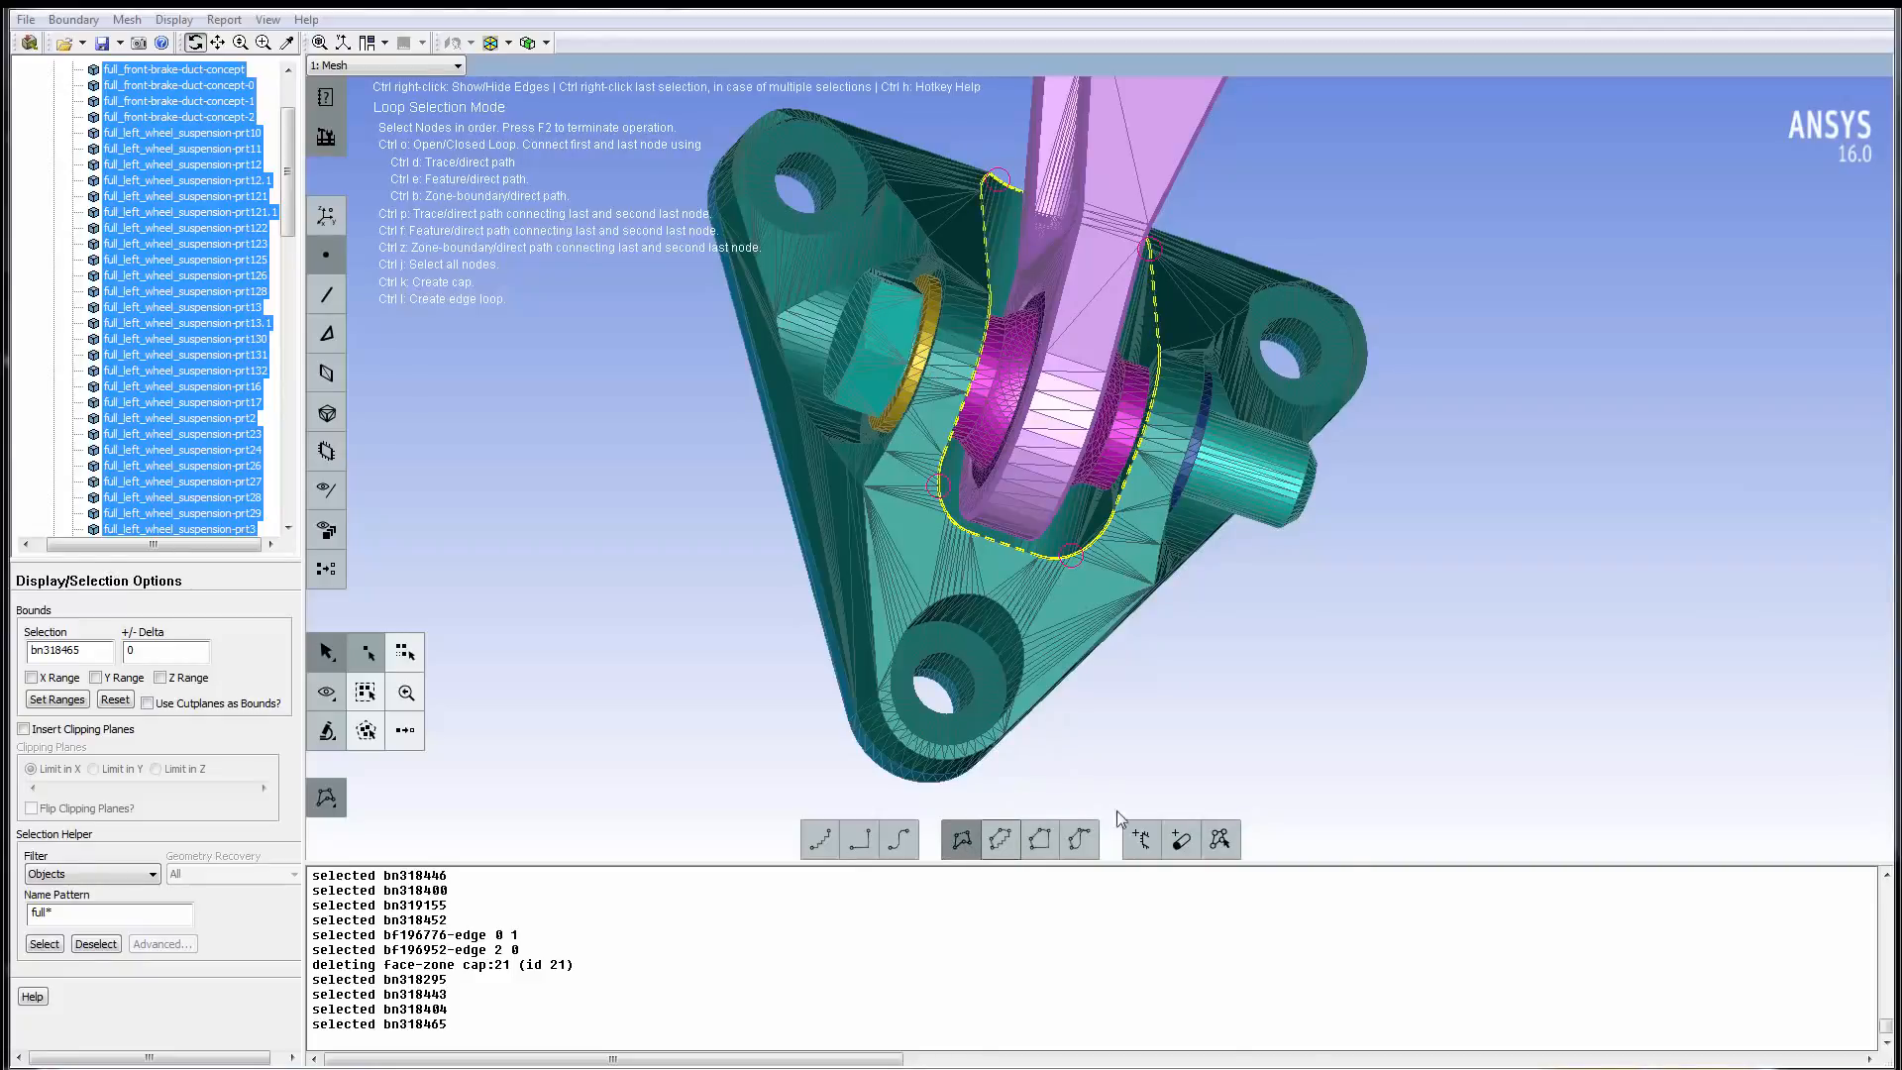
left_click(1189, 837)
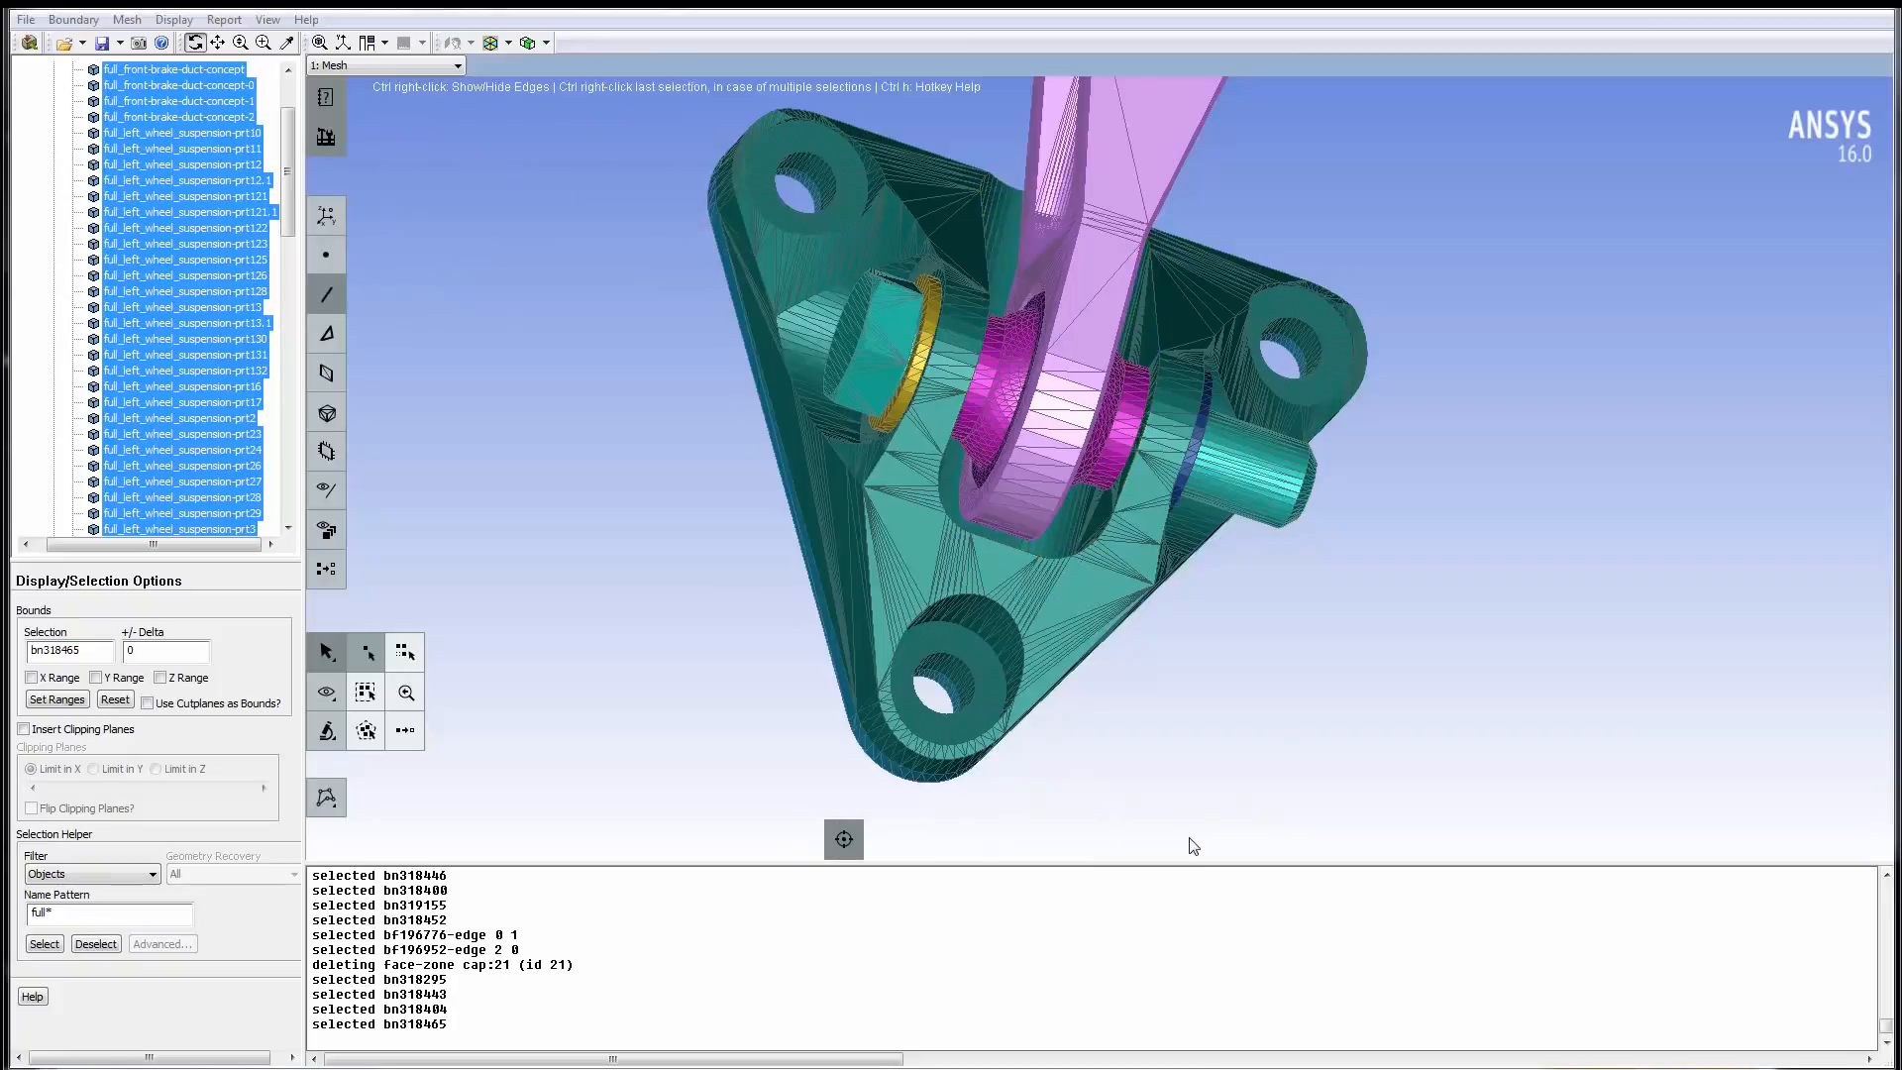
scroll(1094, 375, "down", 3)
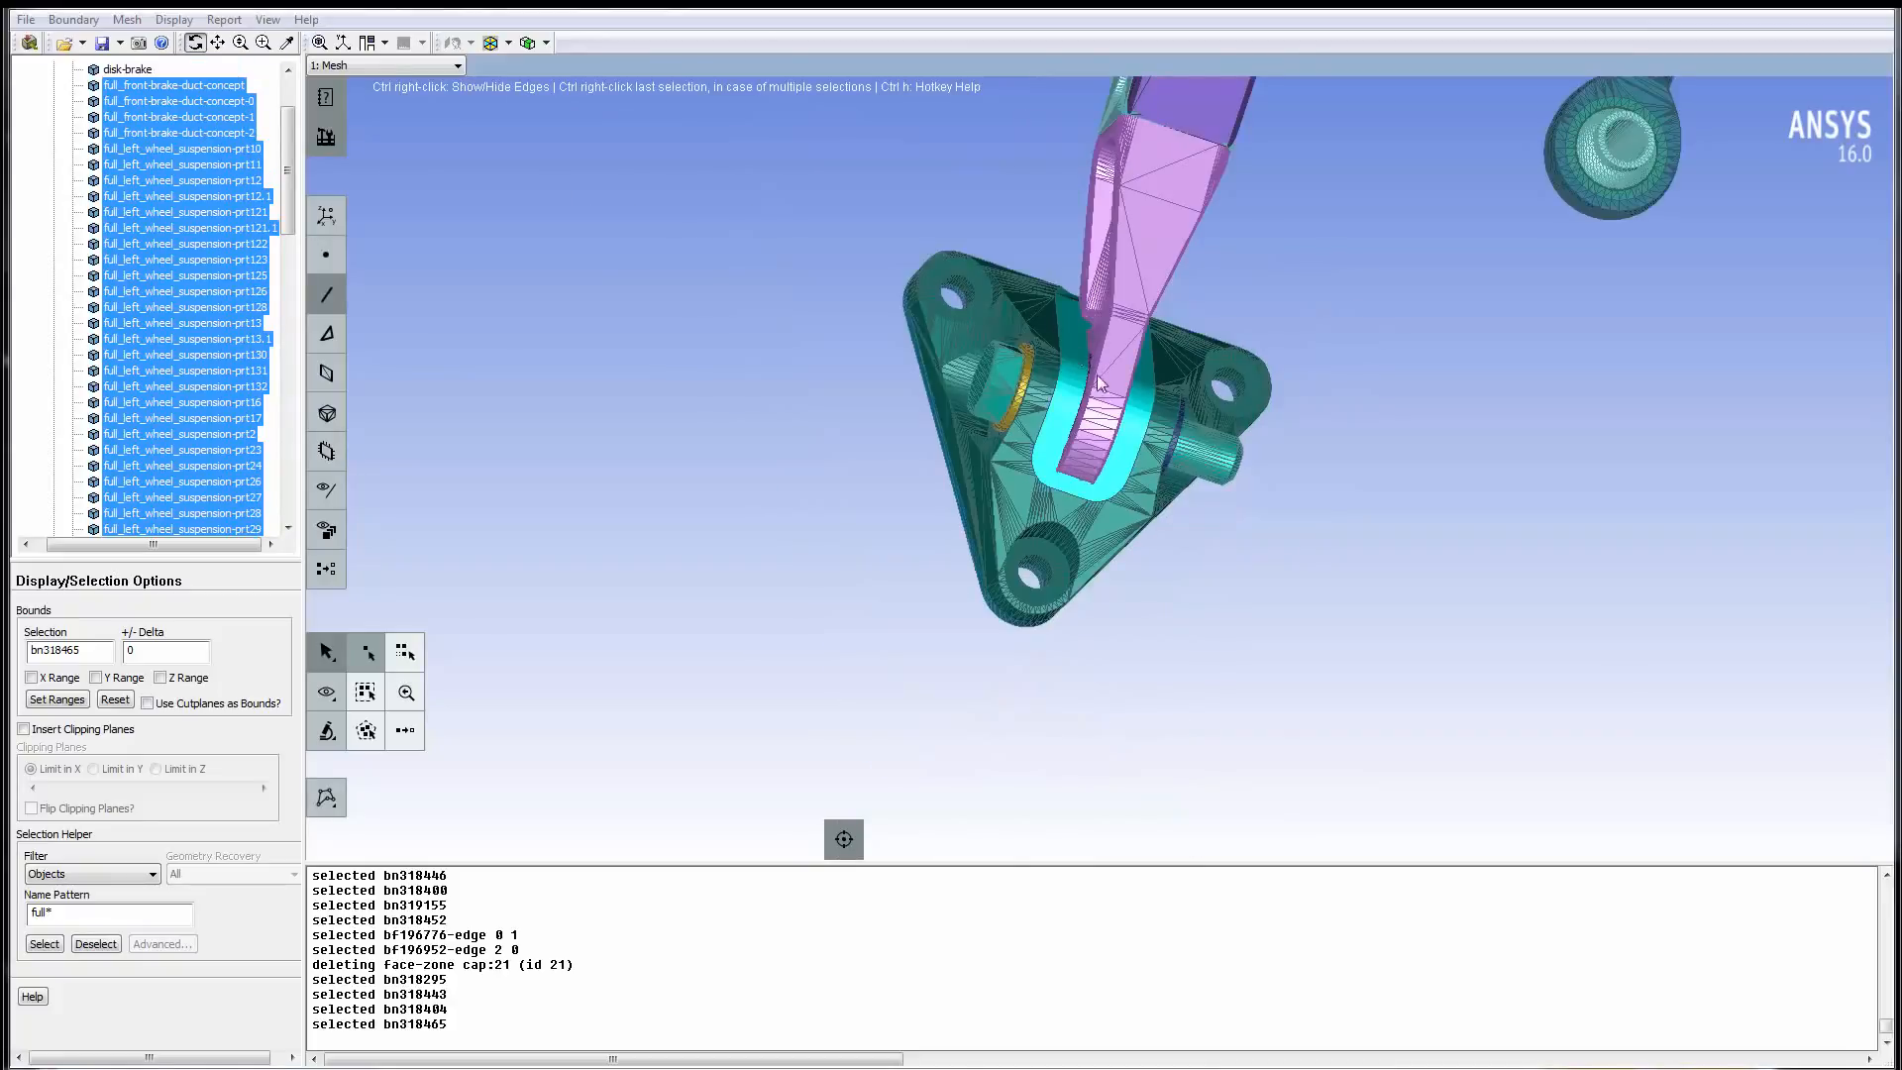
scroll(1080, 359, "down", 8)
left_click_drag(1082, 341, 1141, 121)
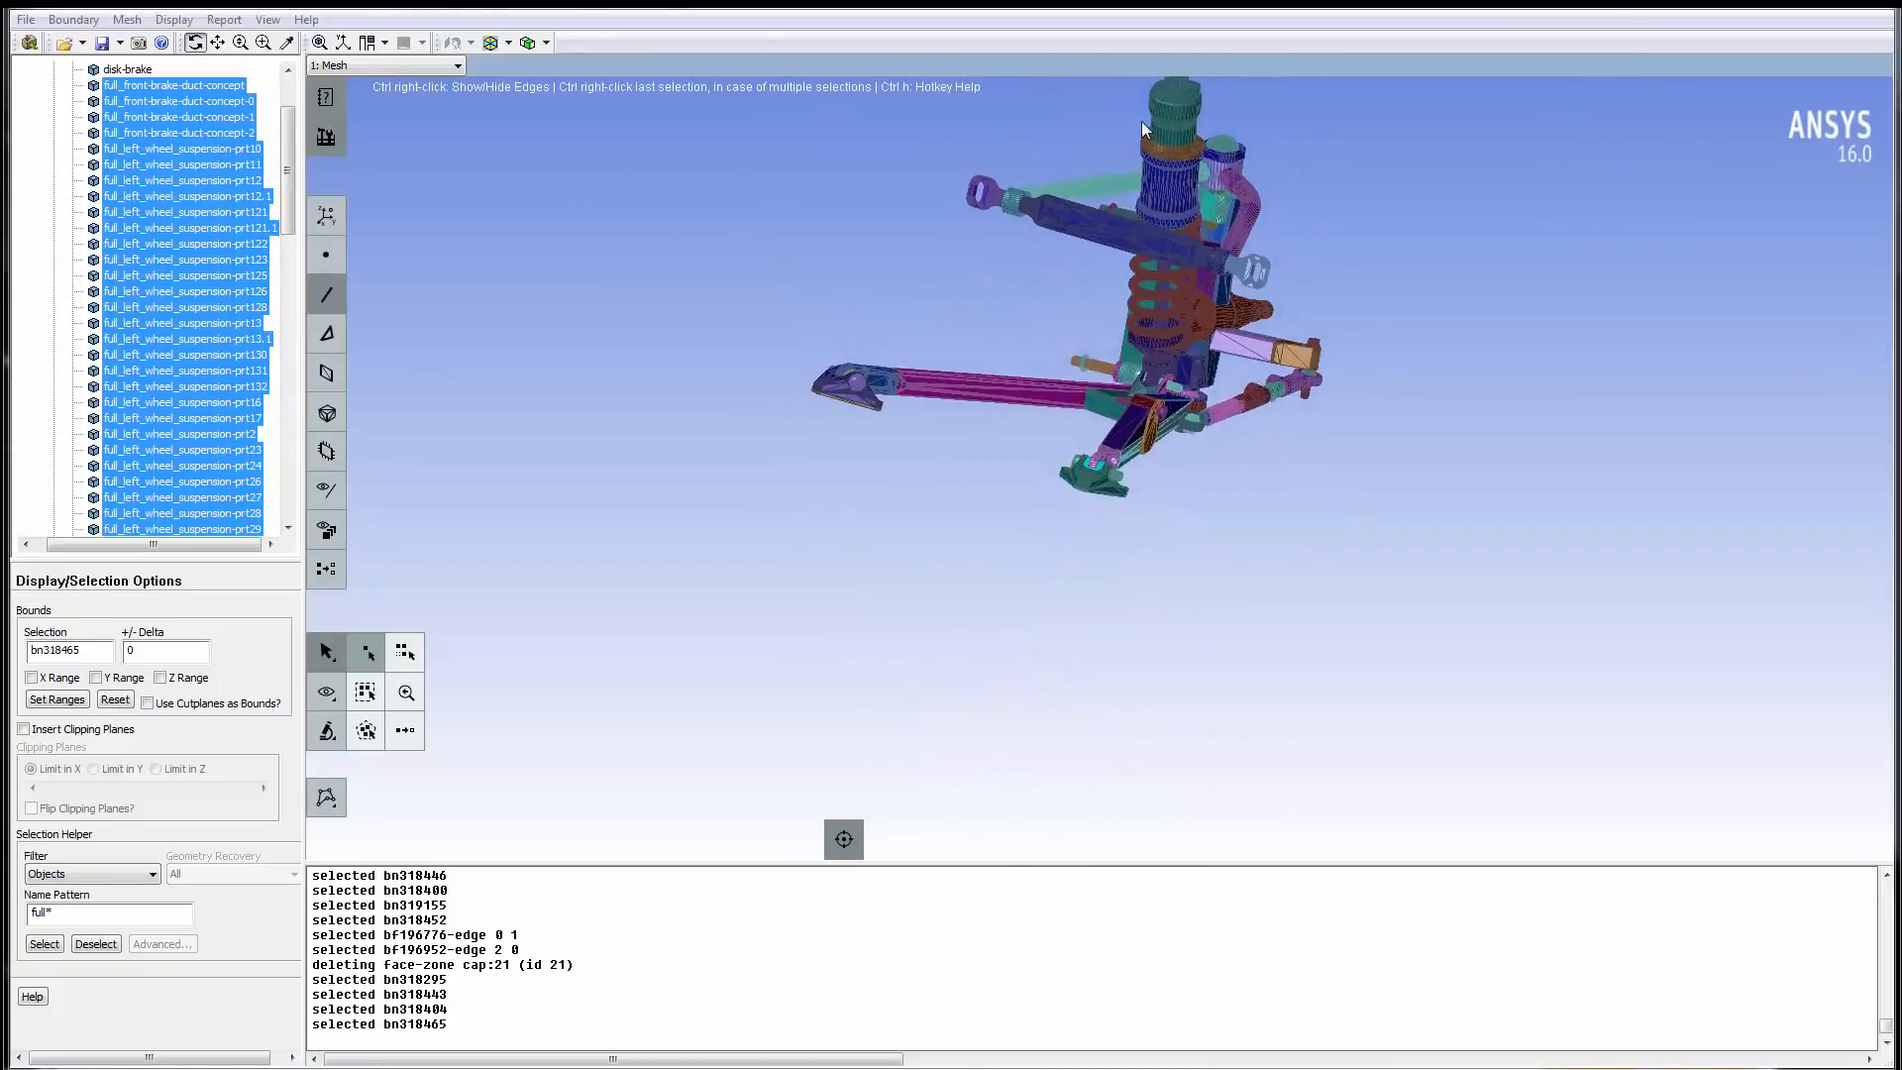
middle_click(1157, 225)
middle_click_drag(918, 422, 1326, 675)
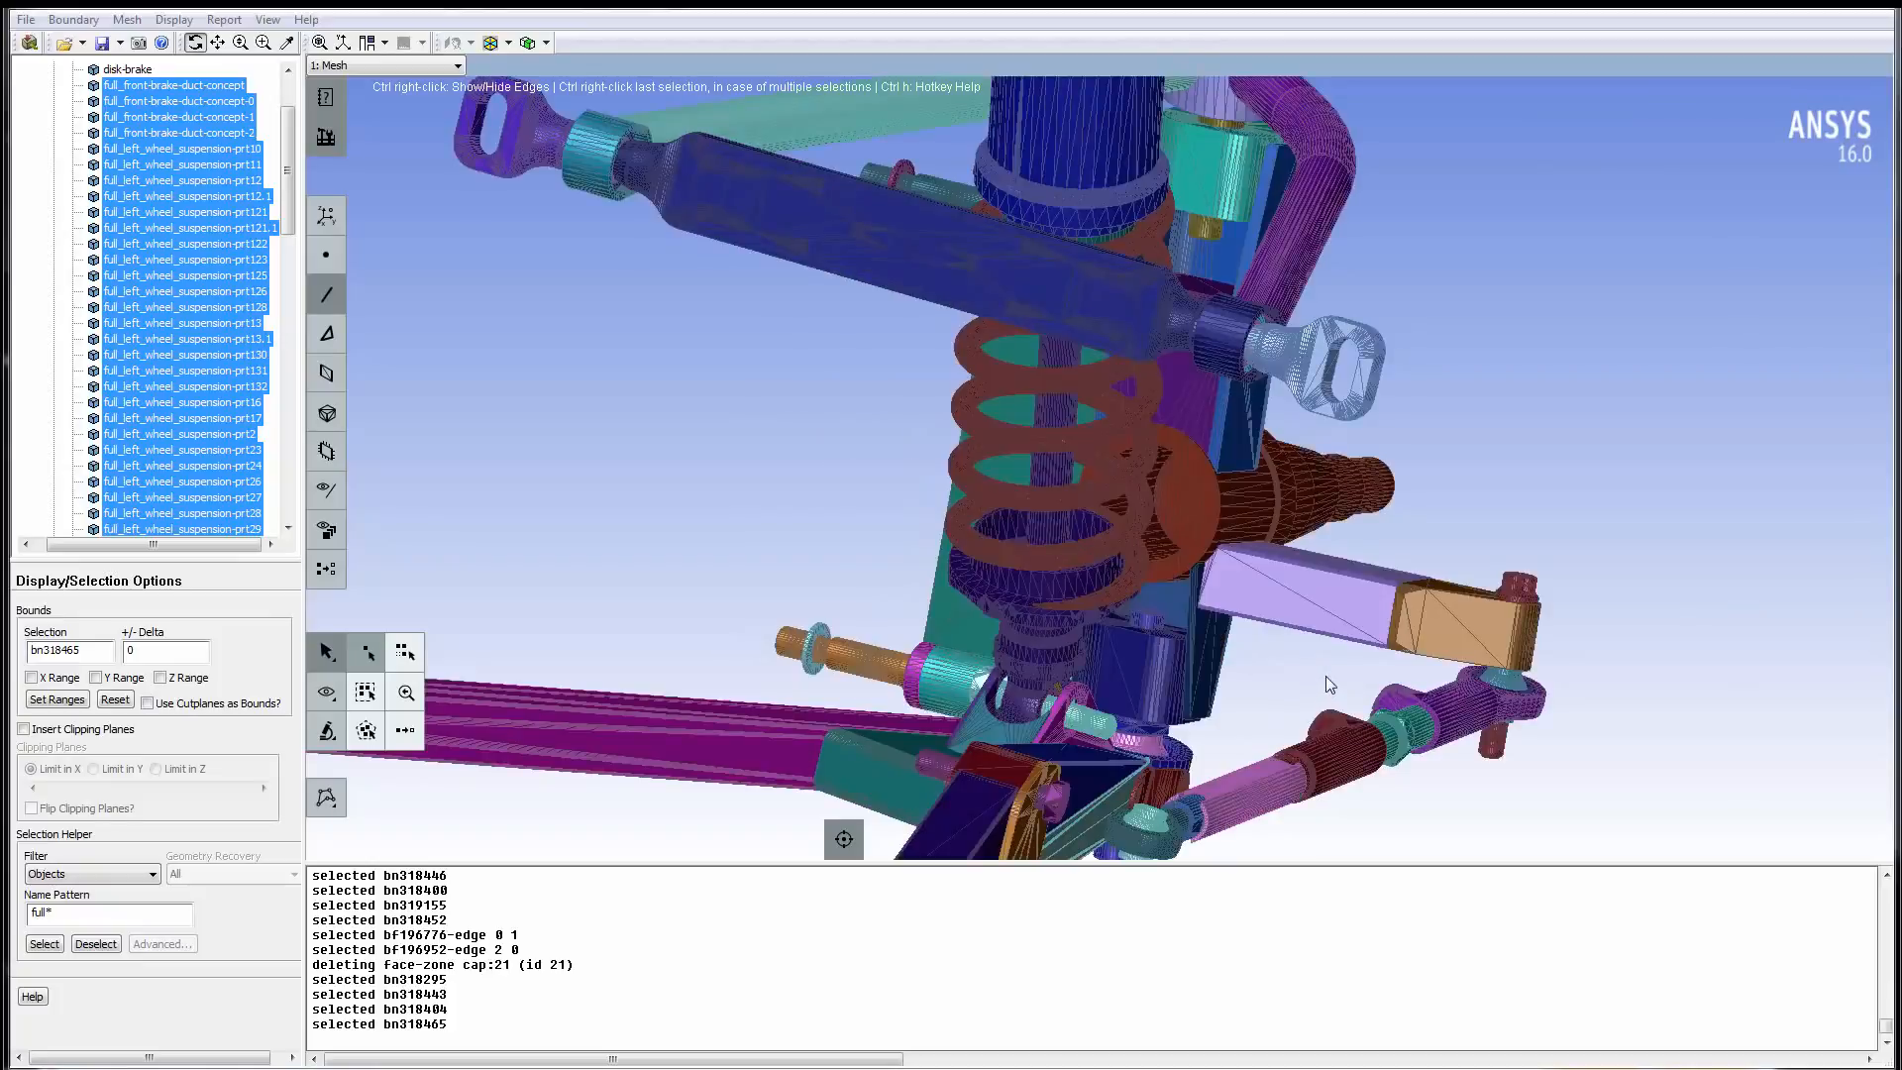
left_click_drag(1169, 629, 880, 622)
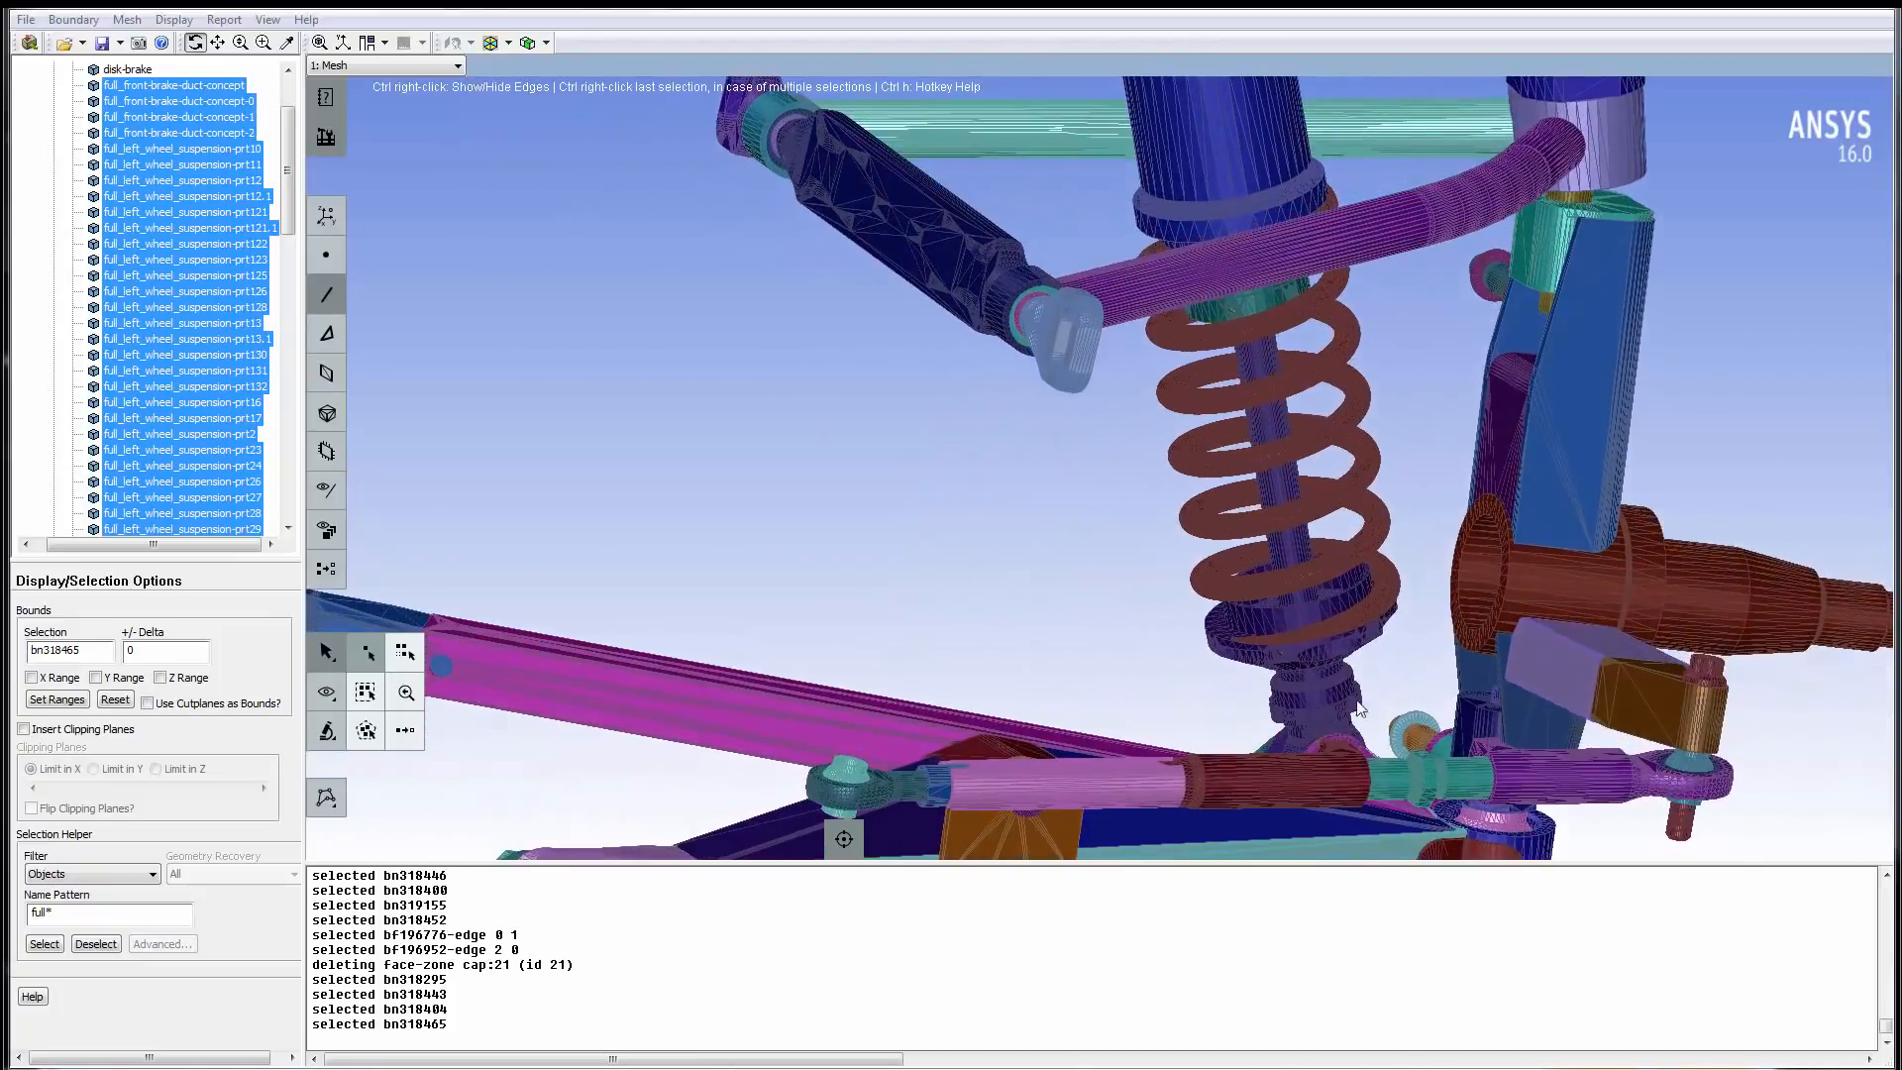